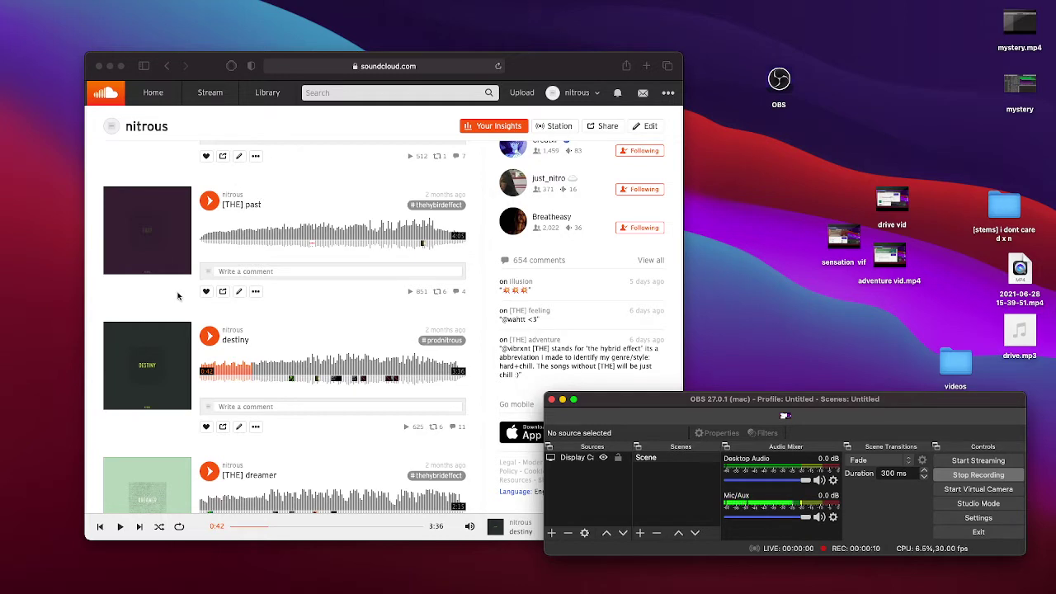
Open the destiny track's page from the nitrous profile and look over its details
scroll(196, 372, "down", 1)
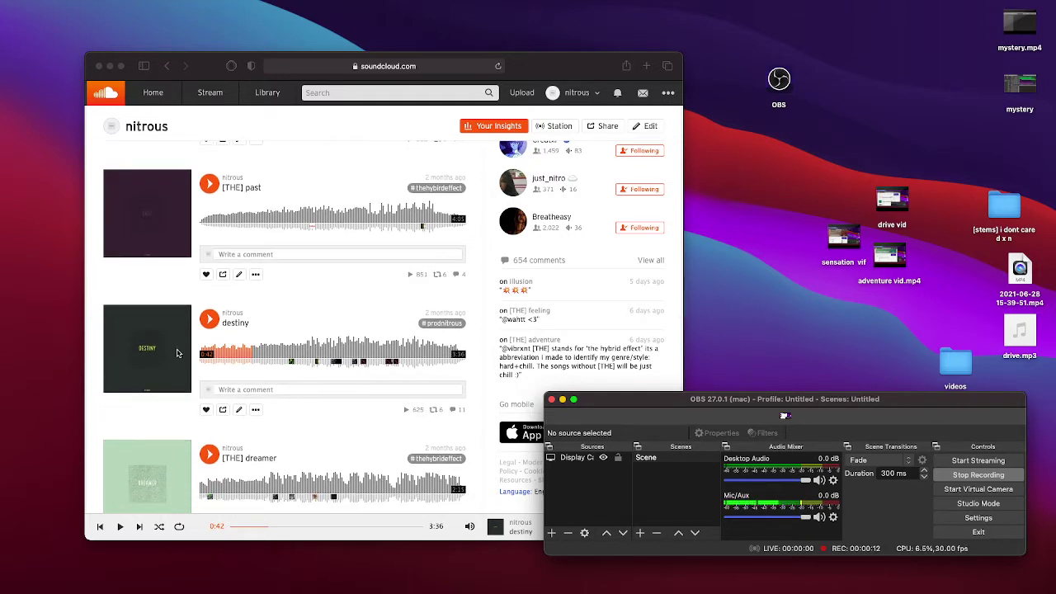
left_click(165, 350)
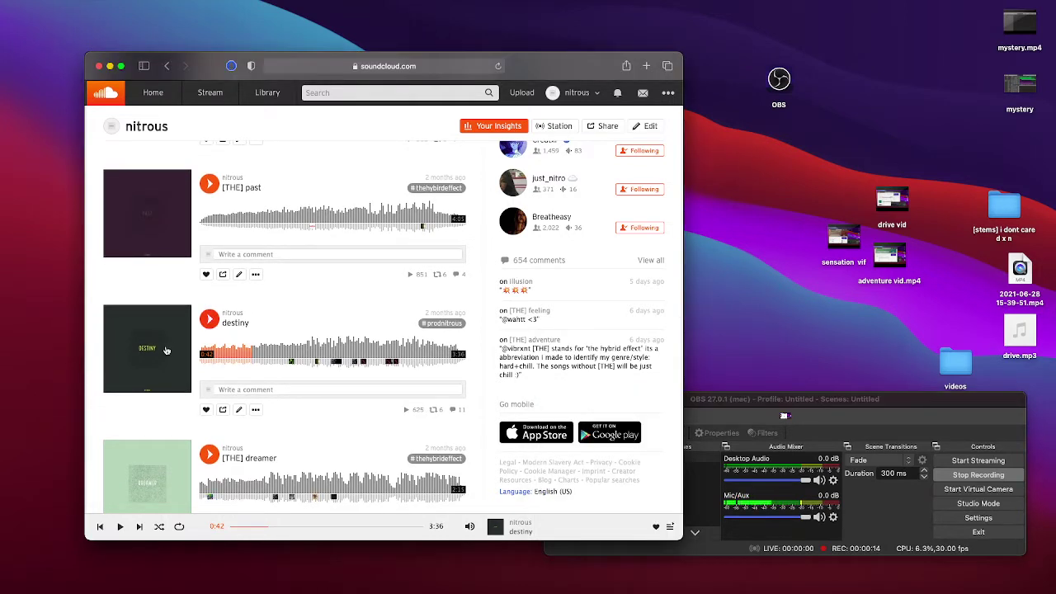
key("q")
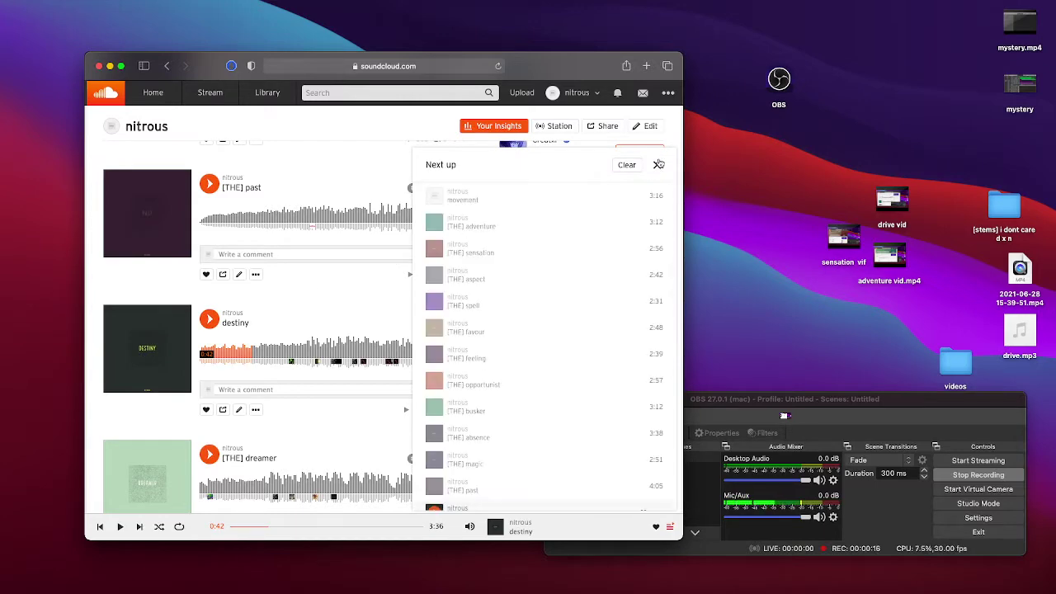
left_click(659, 164)
left_click(236, 323)
scroll(293, 281, "down", 1)
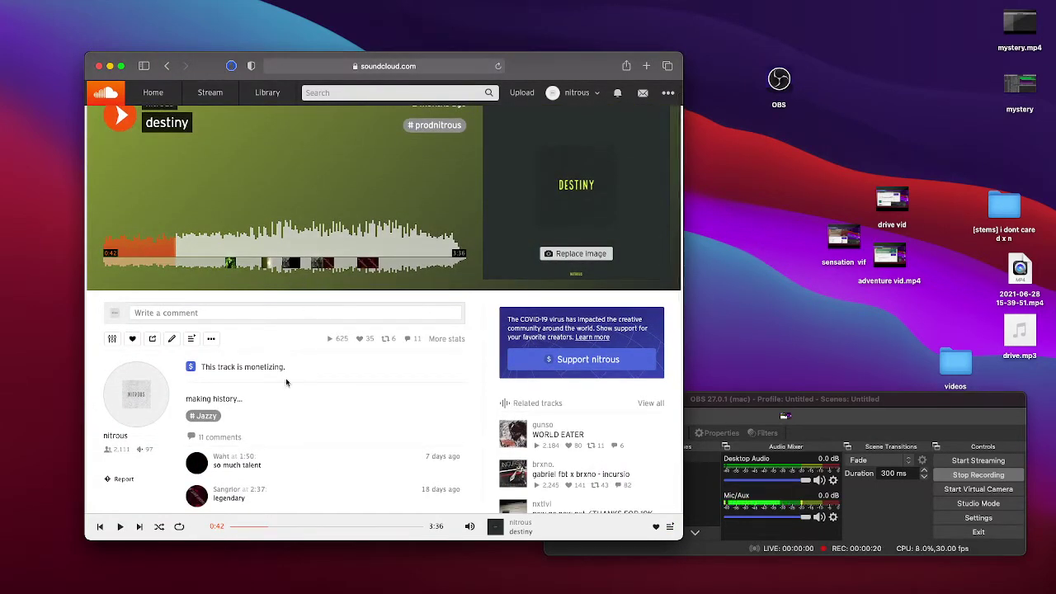
Return to the nitrous profile's track list and play the destiny track
scroll(188, 384, "left", 10)
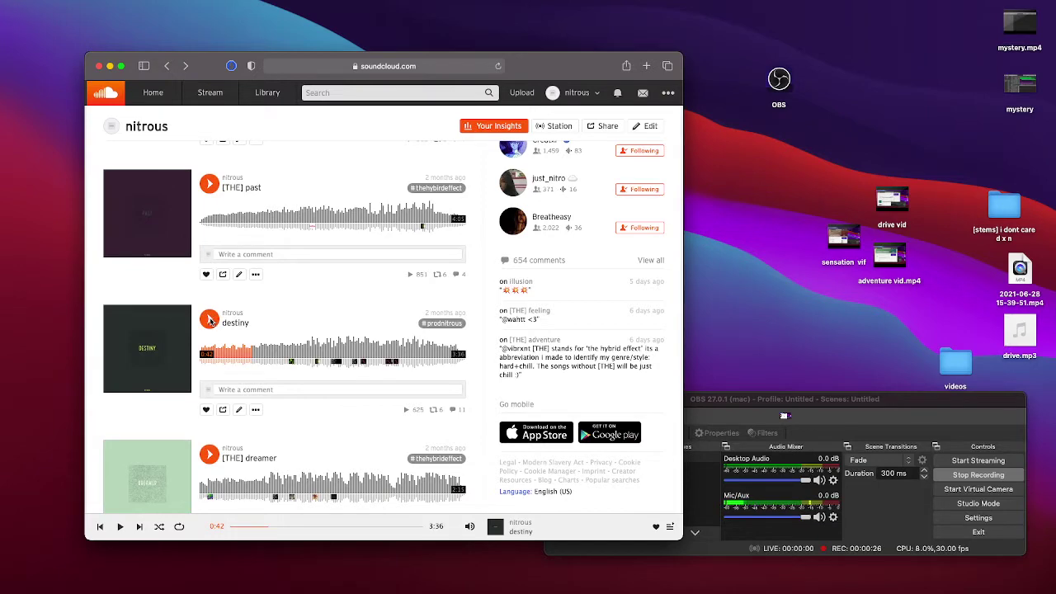
scroll(217, 308, "up", 5)
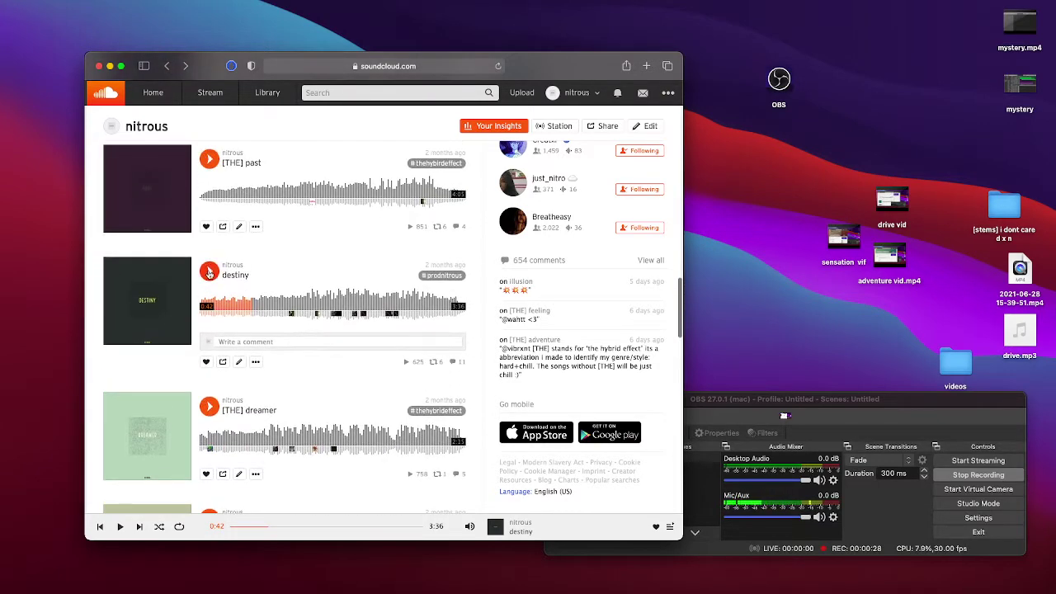
left_click(210, 272)
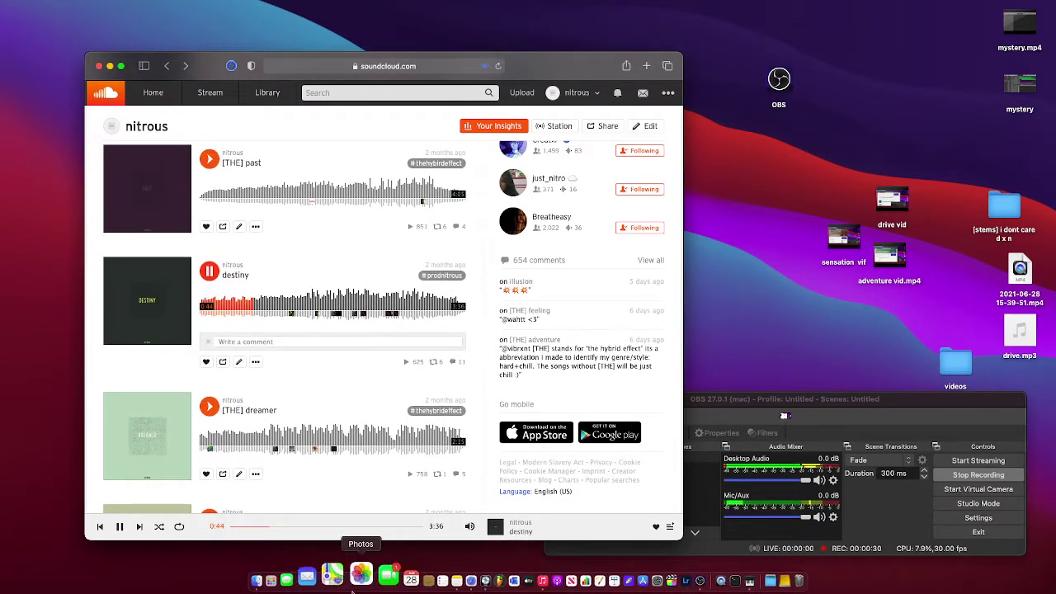
Open the soundcloud folder inside Projects on the Music drive and move the Finder window aside
left_click(293, 577)
left_click(239, 476)
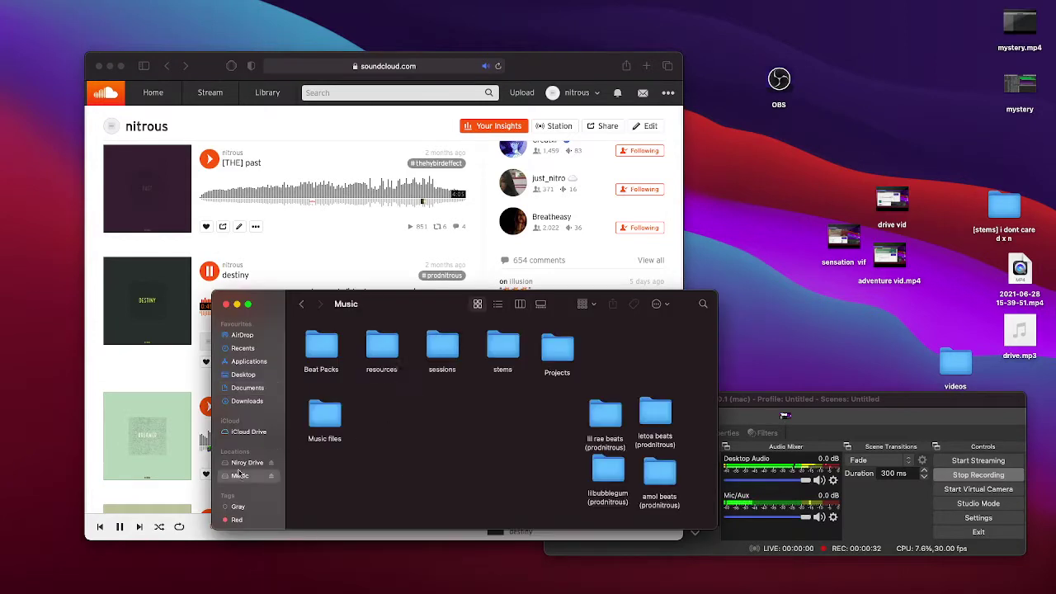
double_click(575, 348)
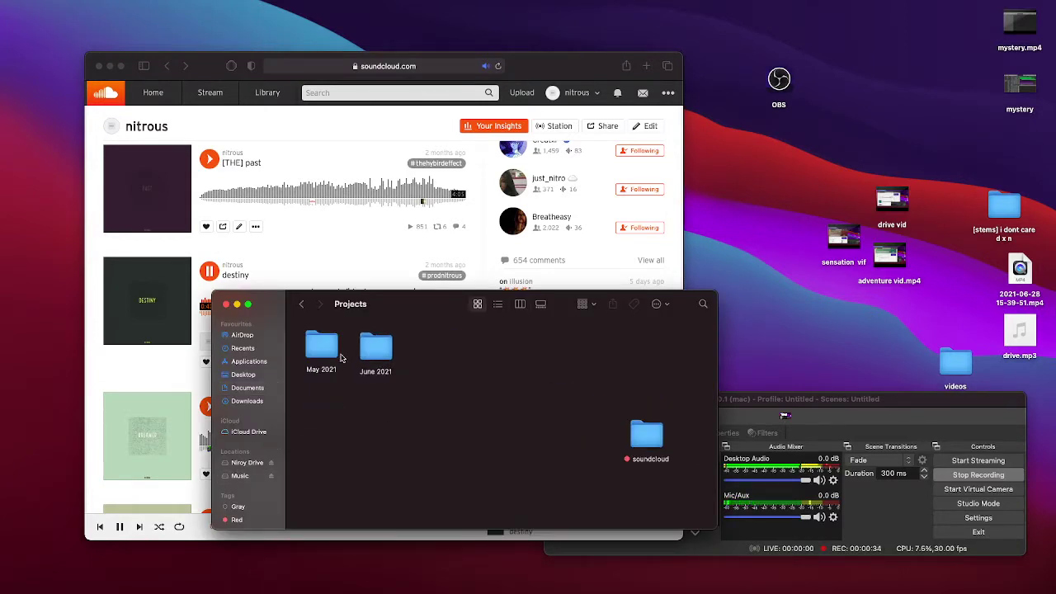
double_click(647, 435)
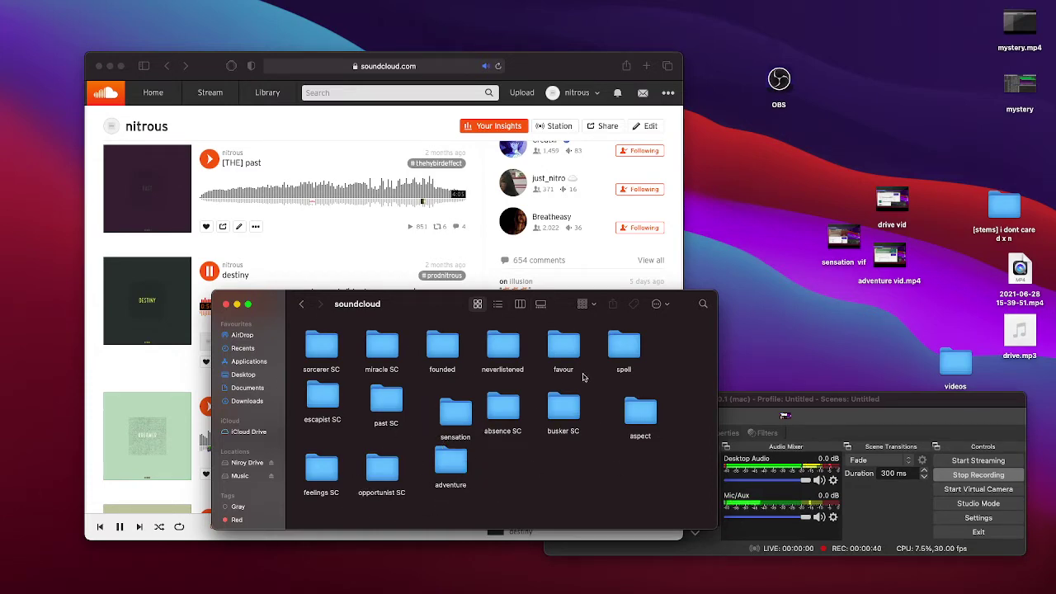
left_click_drag(434, 307, 530, 330)
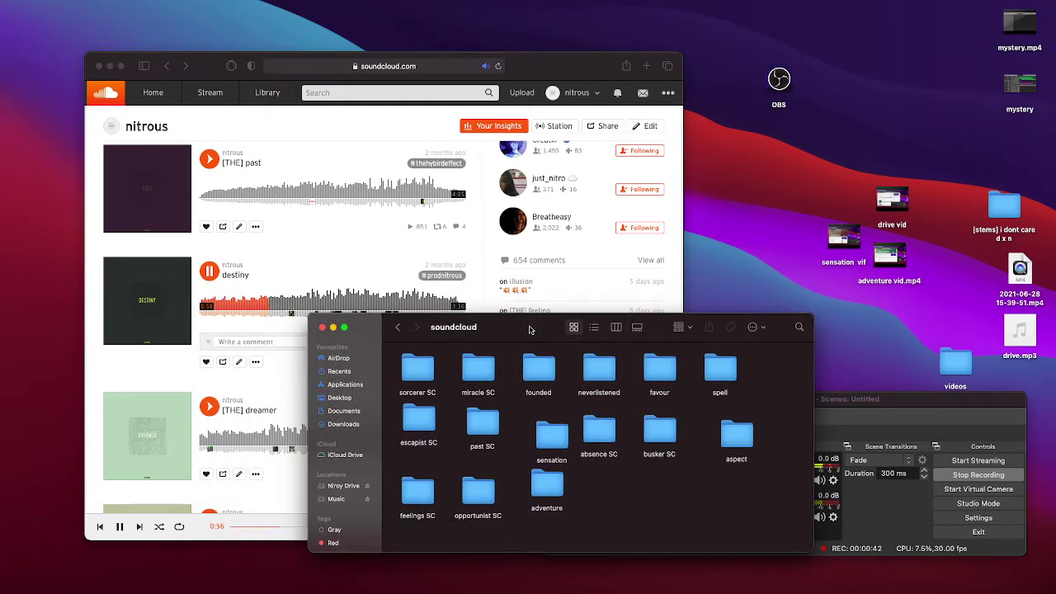
Look in the June 2021 projects folder, and open the May 2021 folder to find the destiny folder
left_click(398, 328)
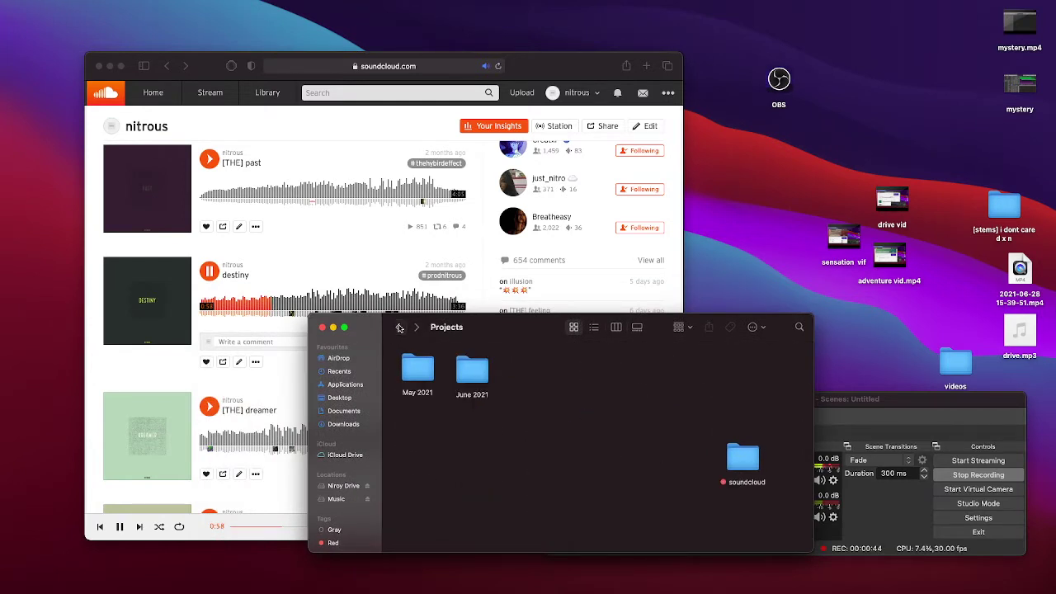
double_click(483, 382)
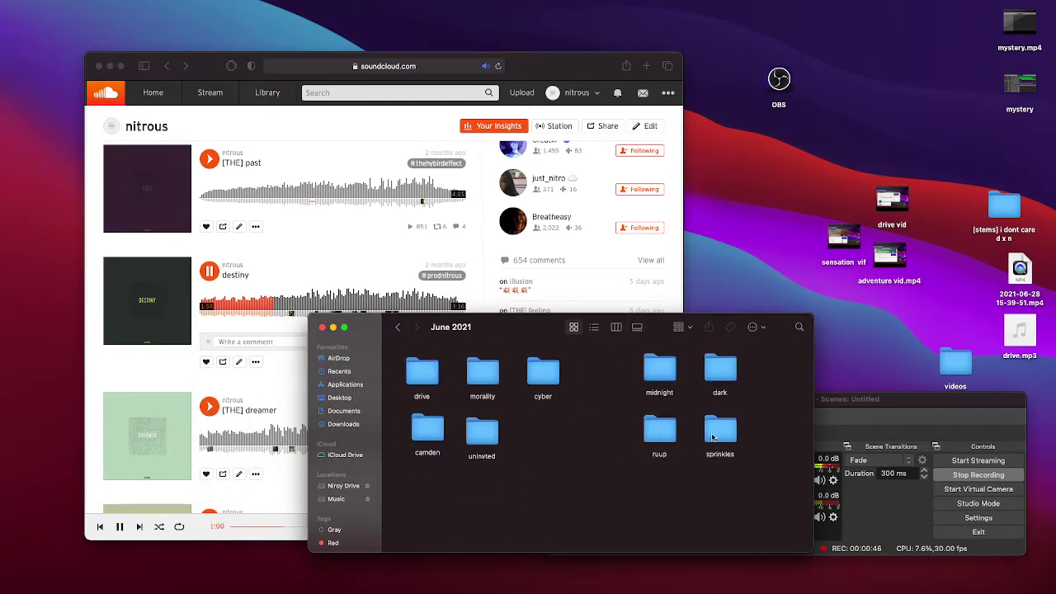
left_click(399, 328)
double_click(417, 371)
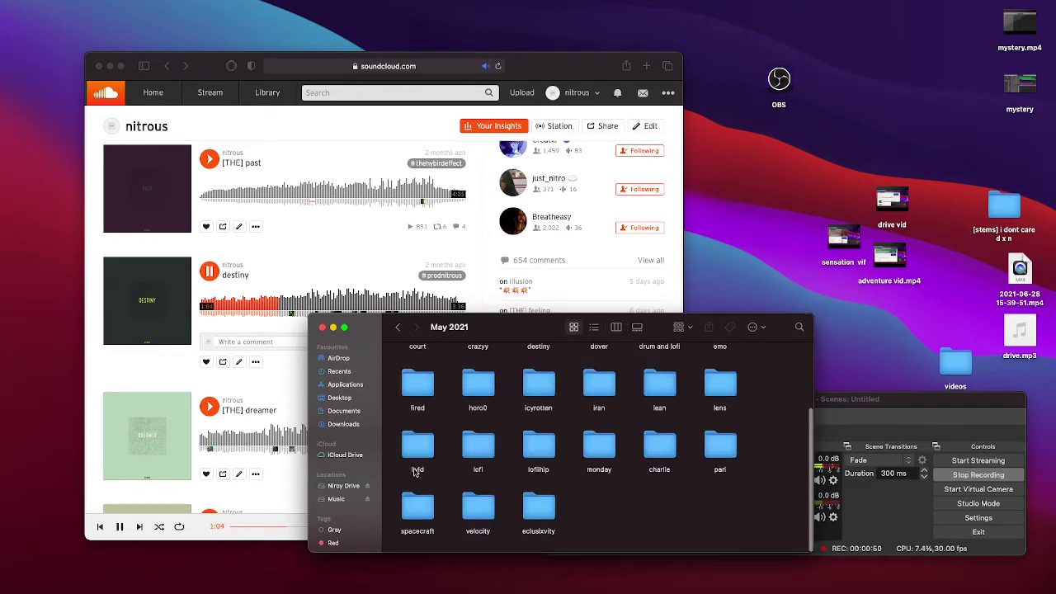
scroll(594, 462, "up", 5)
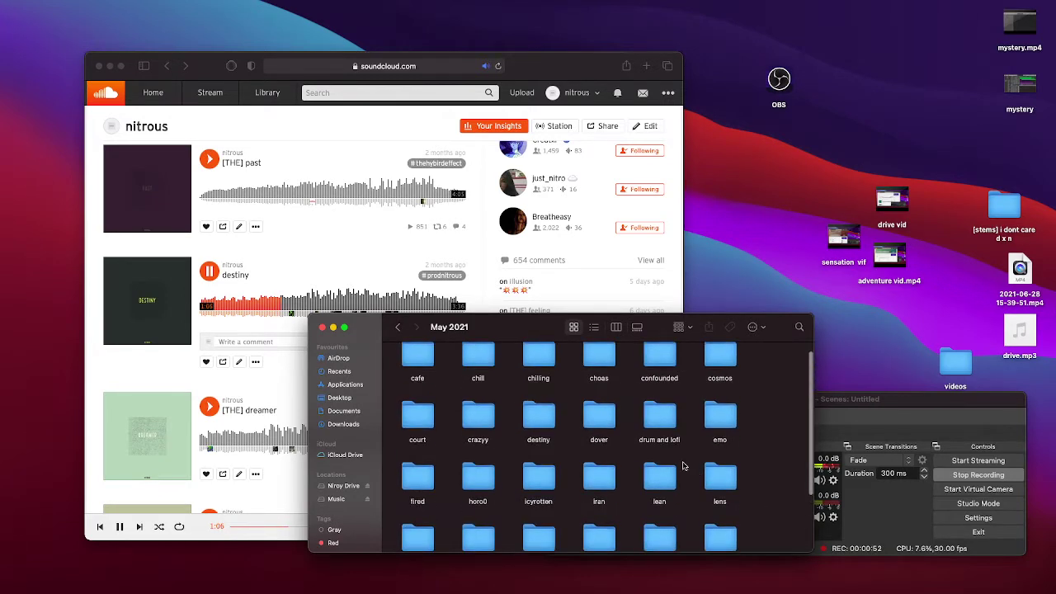
Open the destiny project from the destiny folder to check it, and close it again
double_click(538, 422)
scroll(554, 429, "down", 5)
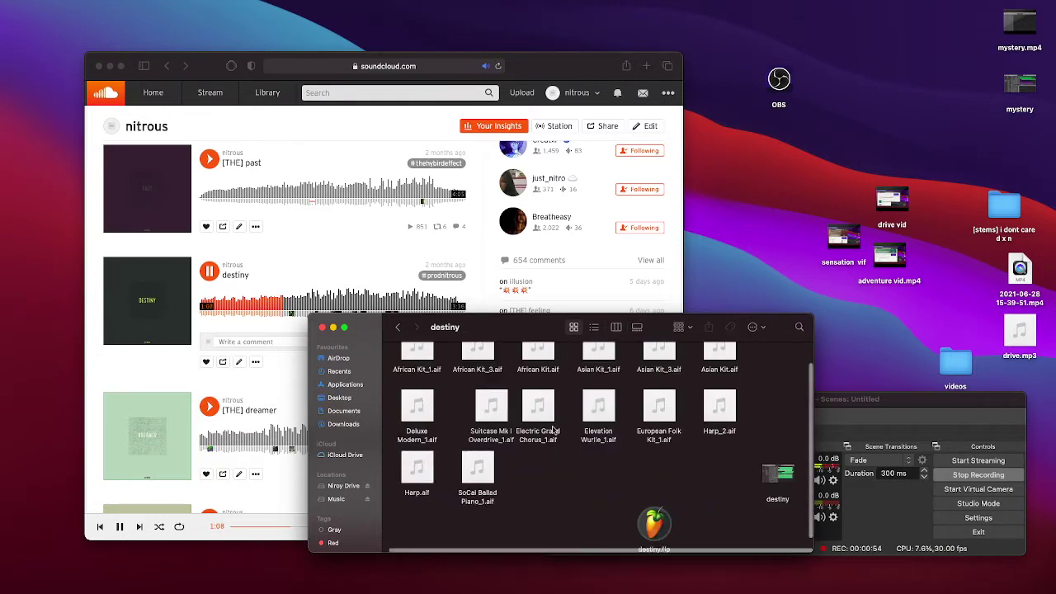
double_click(767, 457)
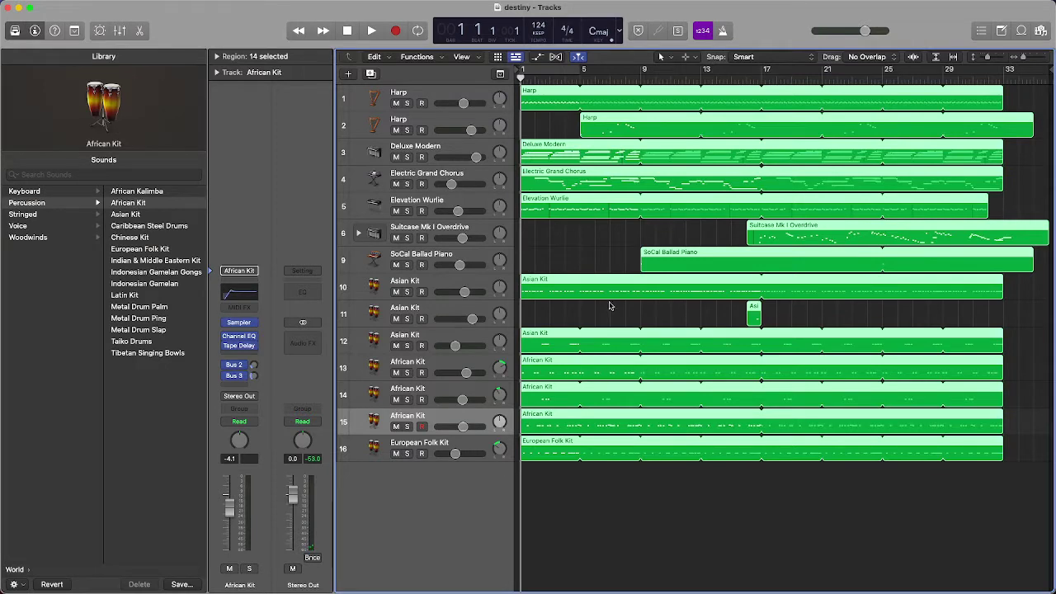
left_click(609, 306)
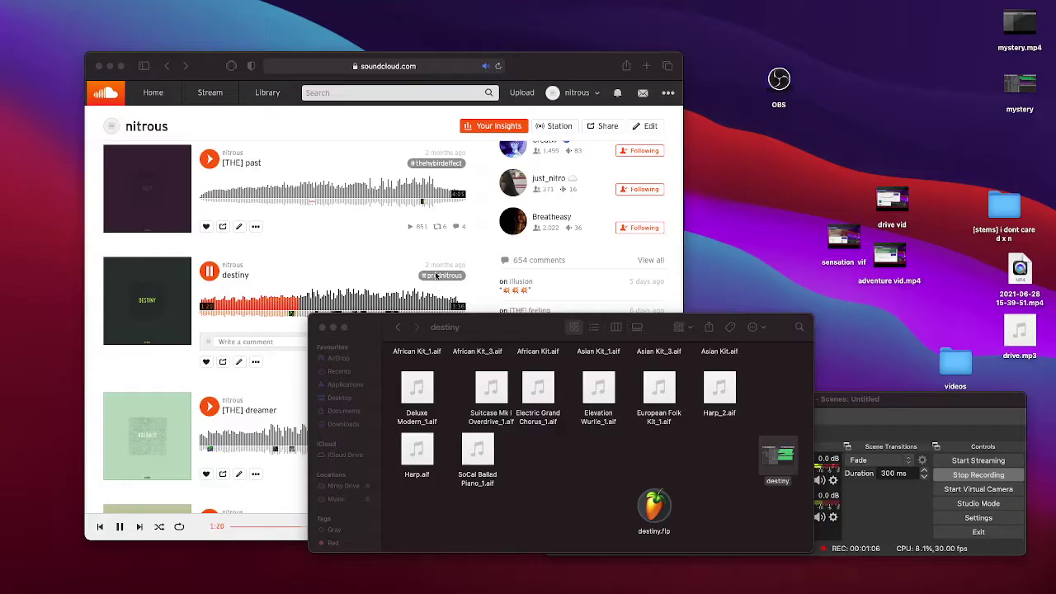
left_click(692, 499)
scroll(499, 410, "up", 2)
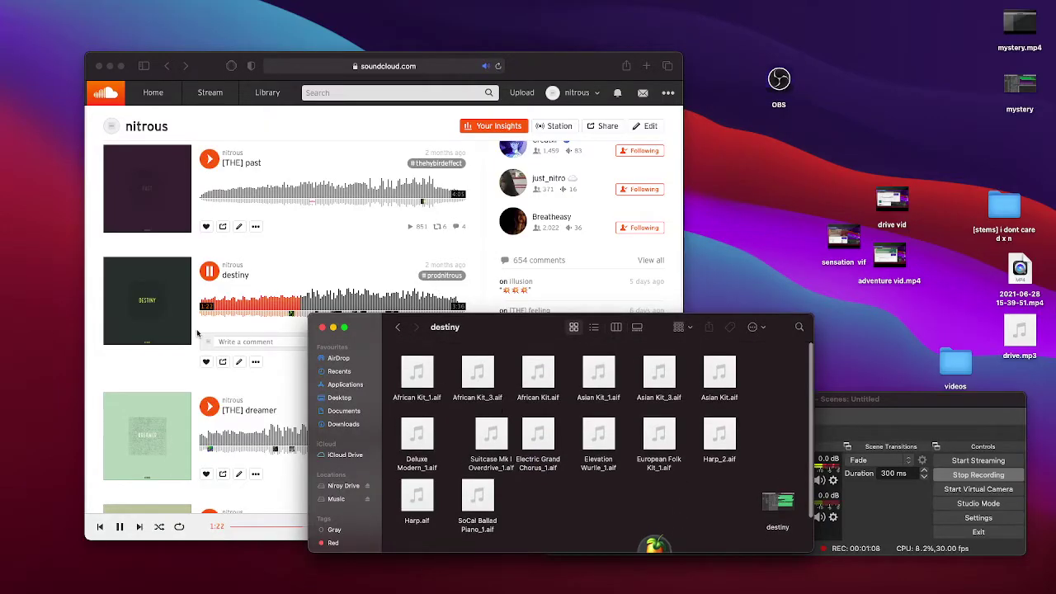
Open the edit dialog of the destiny track on SoundCloud and download the track's file
left_click(174, 319)
left_click(165, 307)
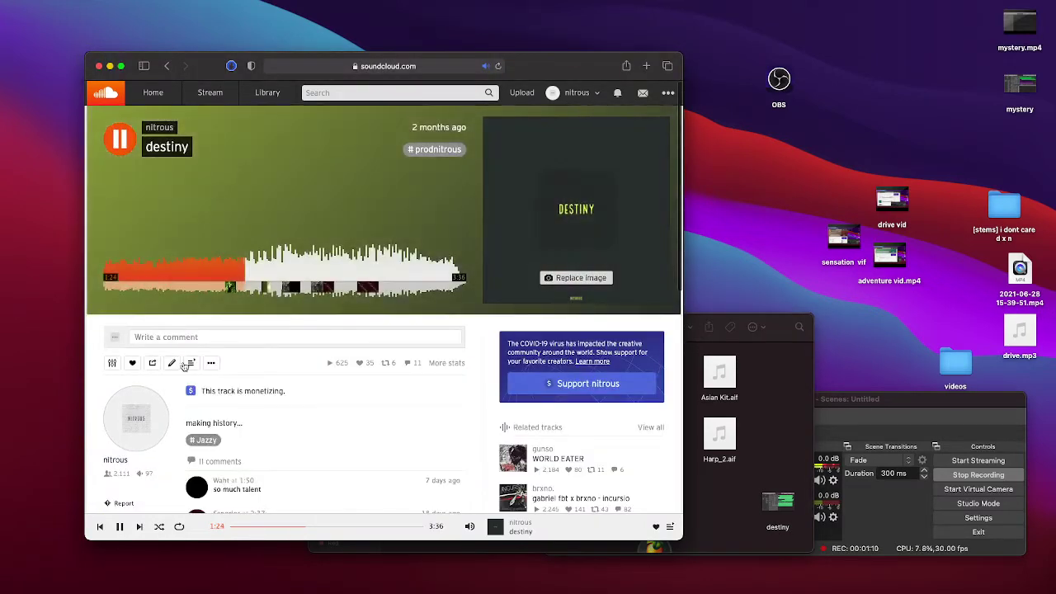
left_click(172, 364)
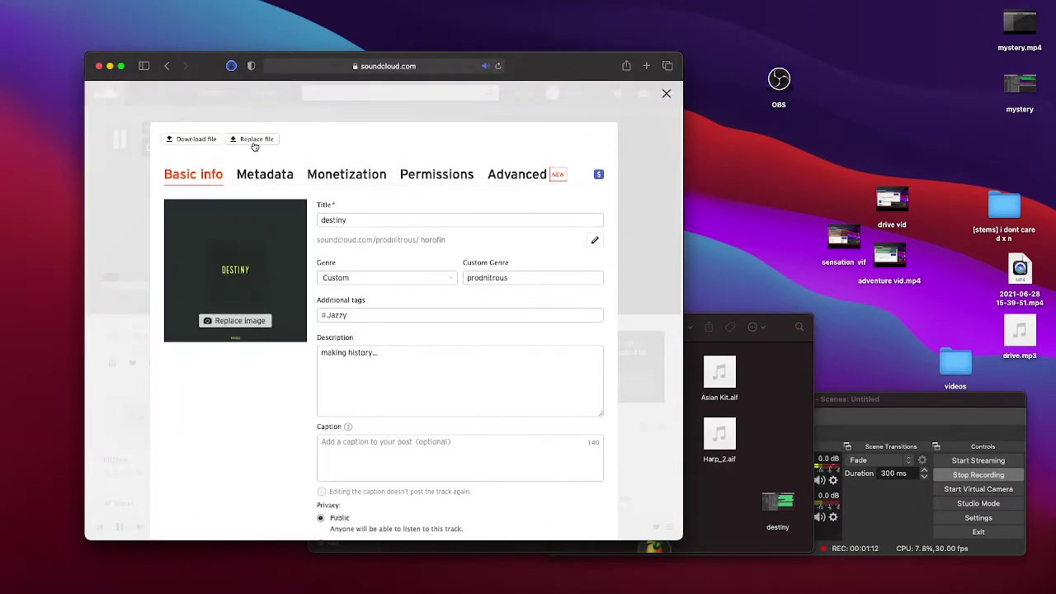
left_click(255, 142)
left_click(528, 412)
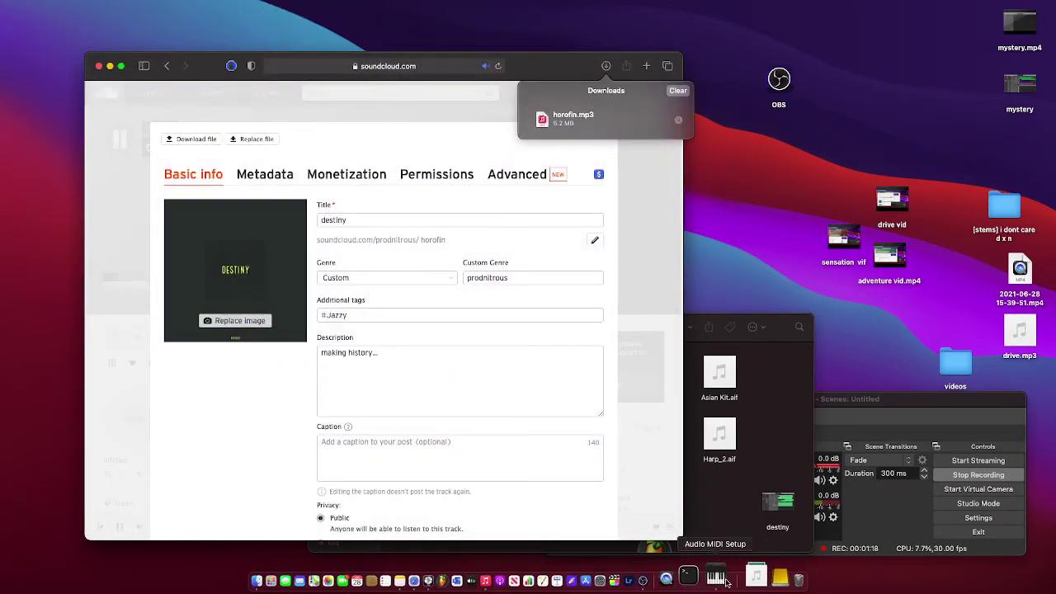
Open the downloaded horofin.mp3 in the Music app and close the player window
left_click(771, 581)
left_click(486, 581)
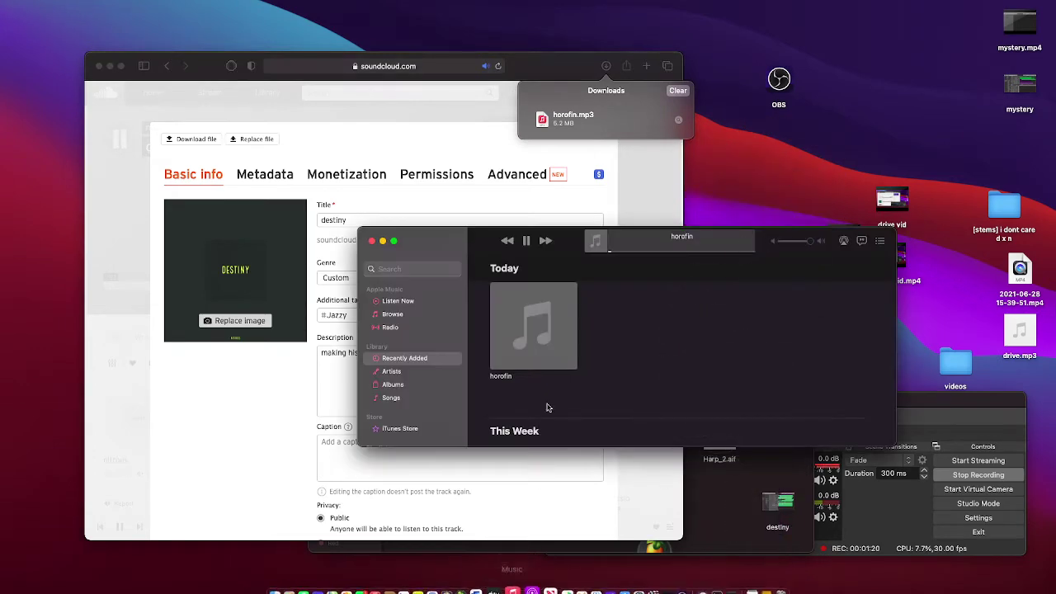
left_click(690, 147)
left_click(372, 241)
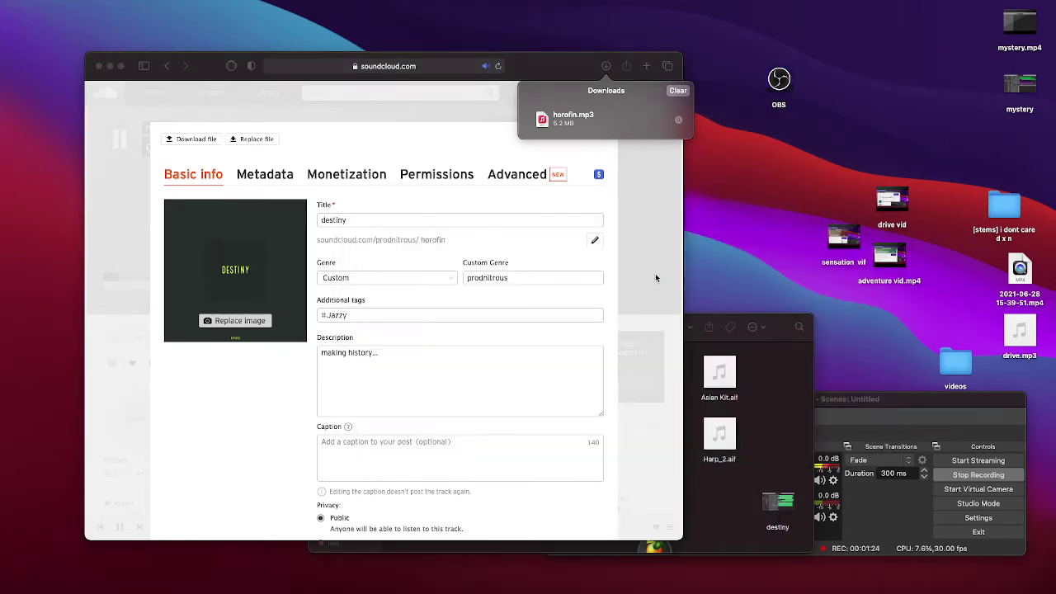
Open the horo project from the horo0 folder in May 2021 and look over its tracks
left_click(705, 398)
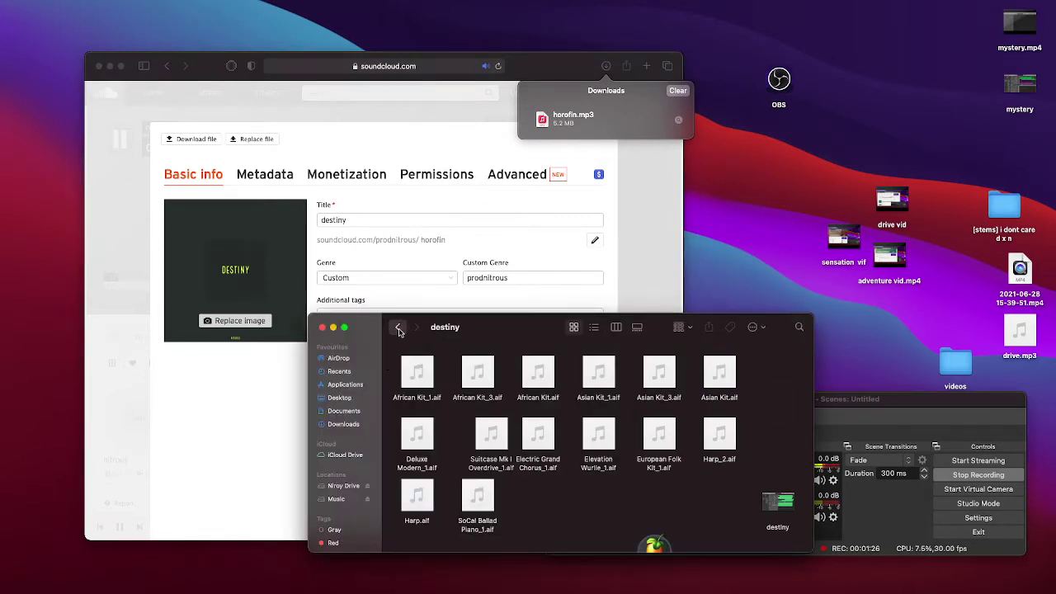
left_click(398, 328)
scroll(545, 520, "down", 5)
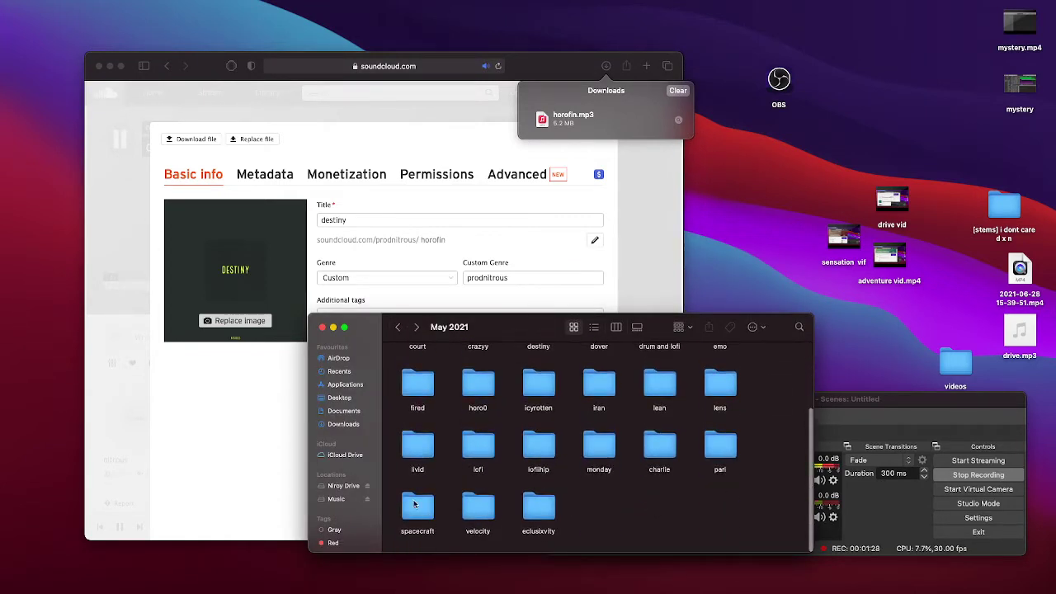
double_click(469, 394)
scroll(658, 448, "up", 2)
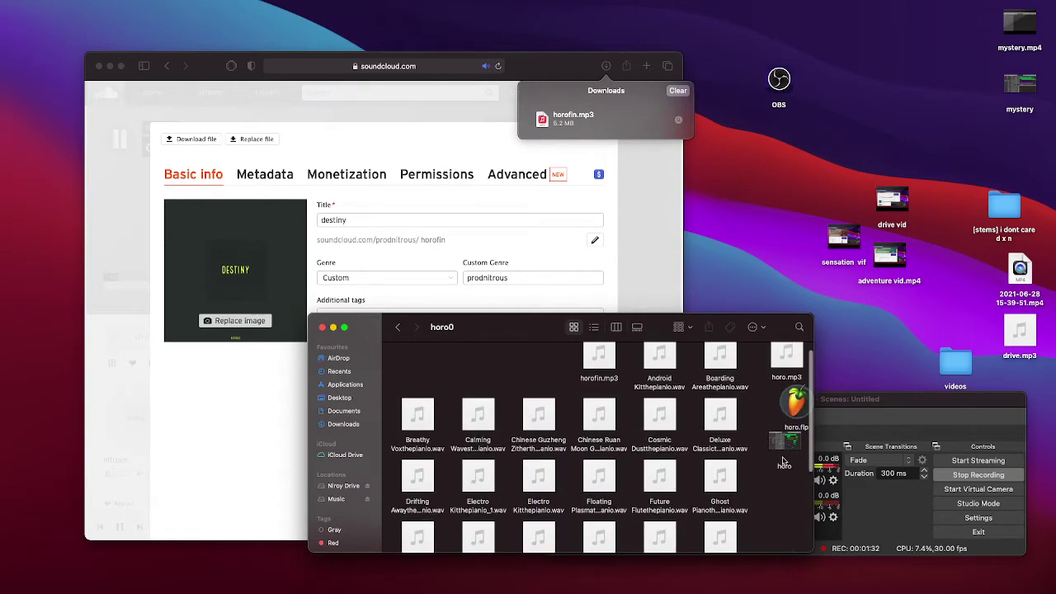
double_click(784, 459)
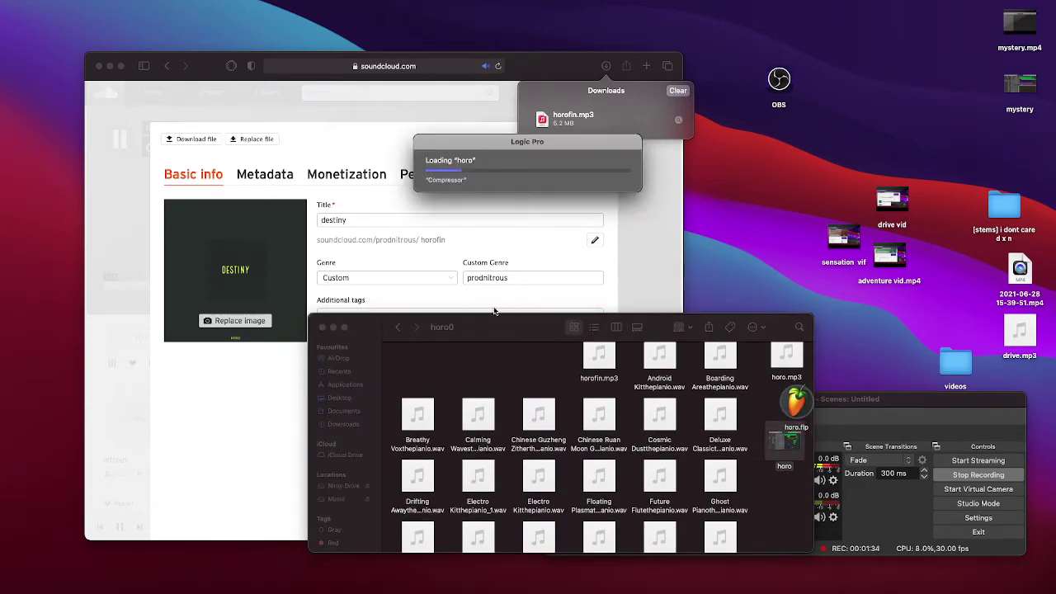
scroll(652, 295, "down", 2)
scroll(652, 294, "down", 8)
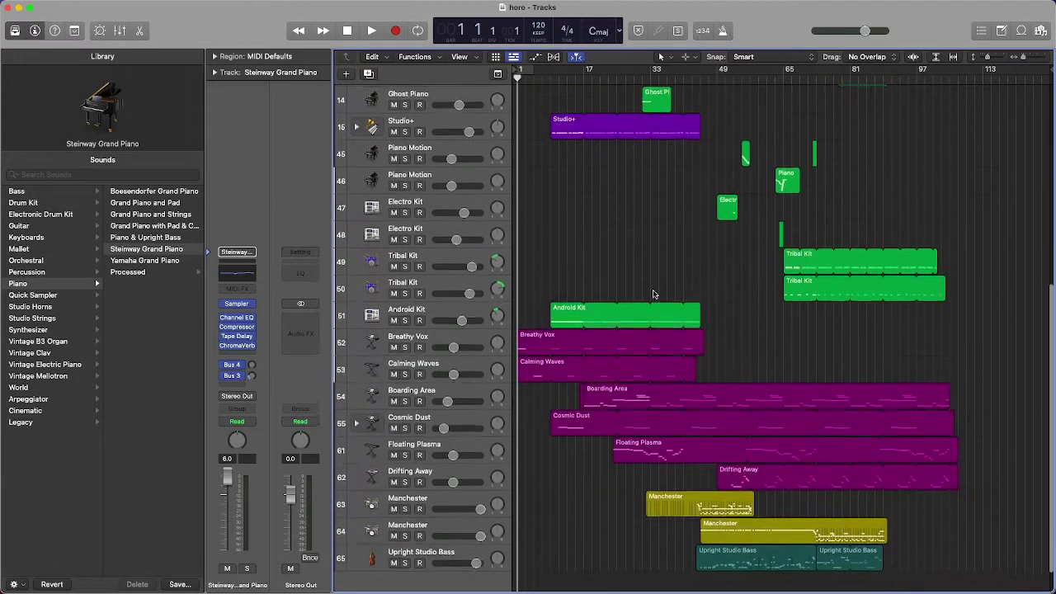
scroll(497, 448, "up", 10)
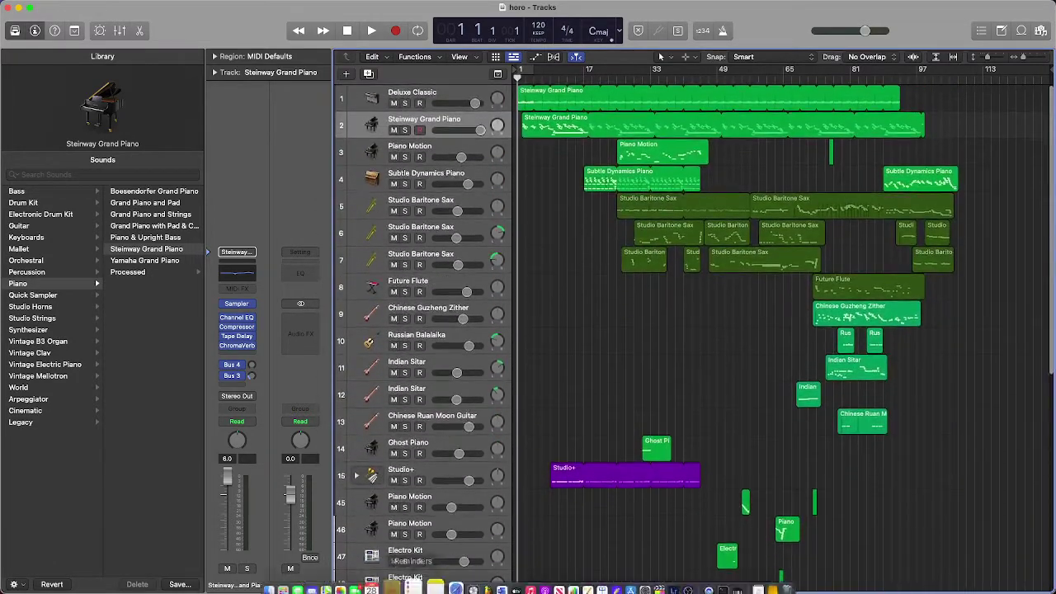
Close the destiny edit dialog on SoundCloud with playback paused, and make the browser window shorter
left_click(437, 570)
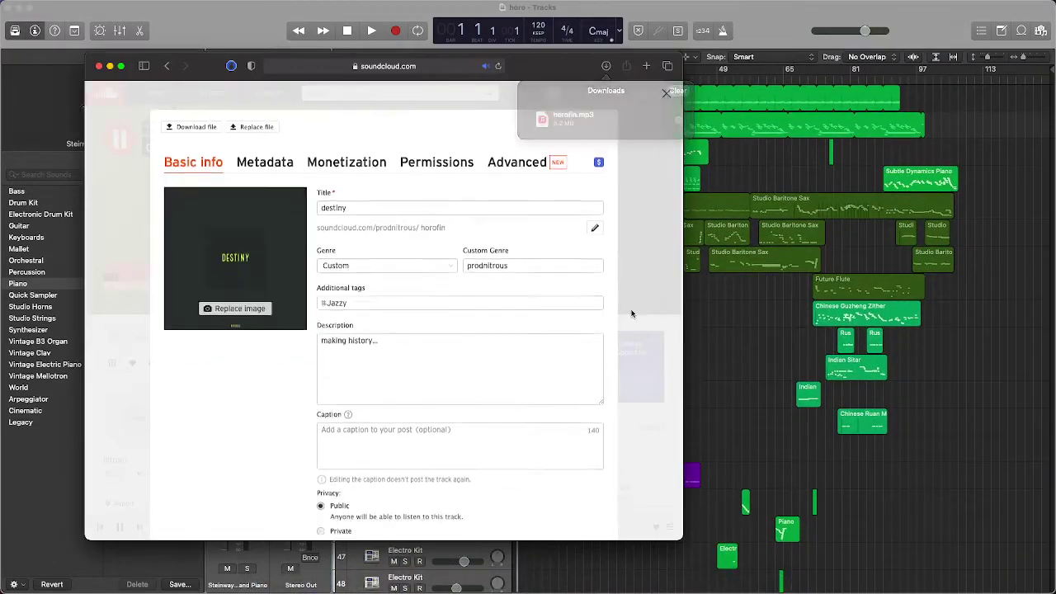
left_click(630, 310)
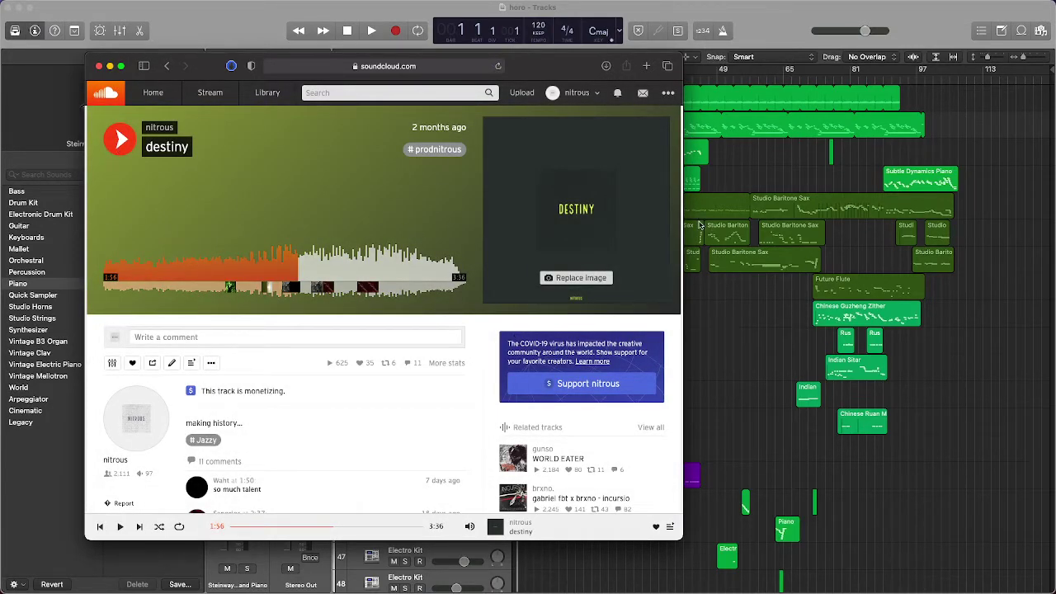
mouse_move(559, 75)
left_mouse_down()
mouse_move(567, 85)
mouse_move(681, 89)
mouse_move(617, 89)
mouse_move(539, 70)
left_mouse_up()
left_click_drag(664, 533, 664, 457)
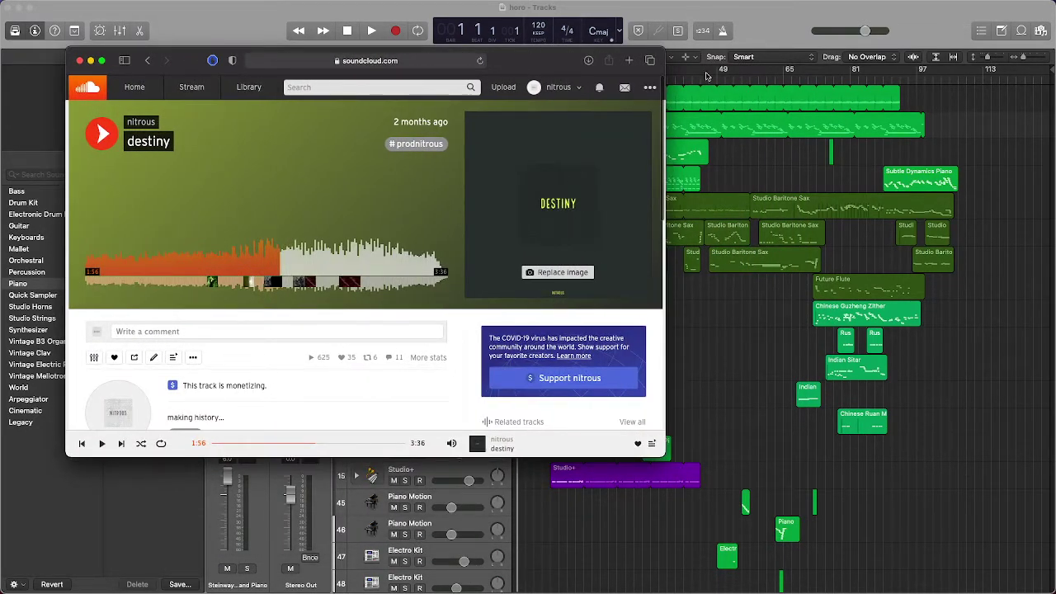
Switch back to Logic Pro, play the horo project from the start and select the Deluxe Classic track
left_click(765, 33)
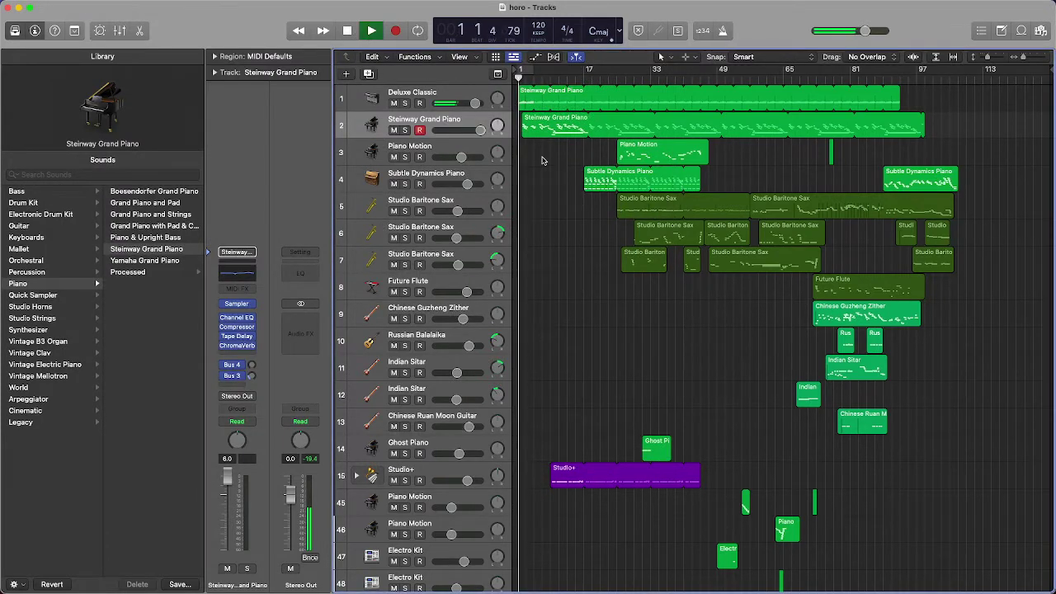
left_click(450, 95)
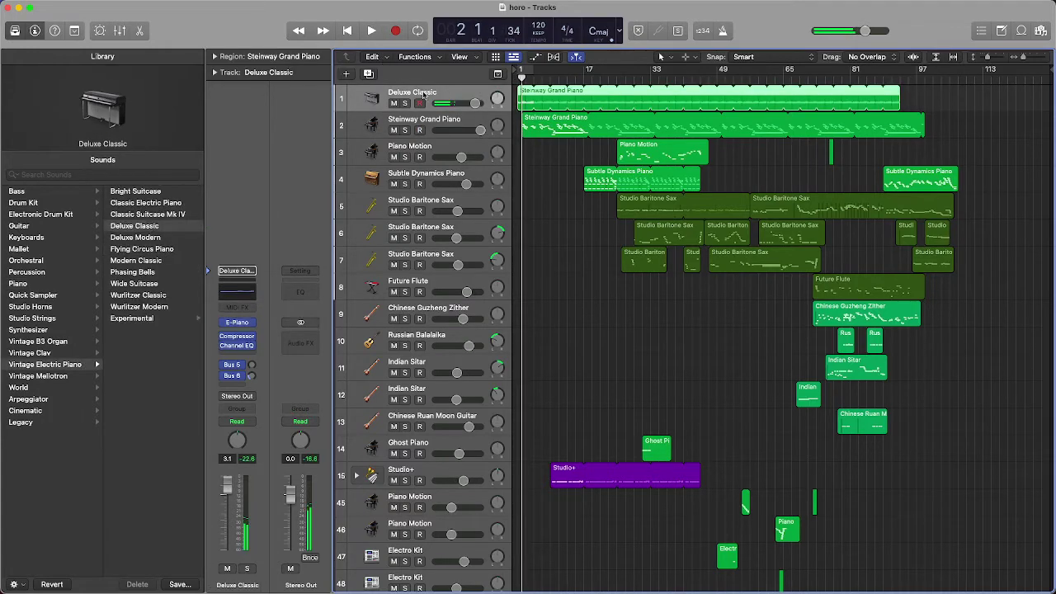
Solo the Deluxe Classic track and play it from the start of the project
left_click(405, 102)
left_click(348, 31)
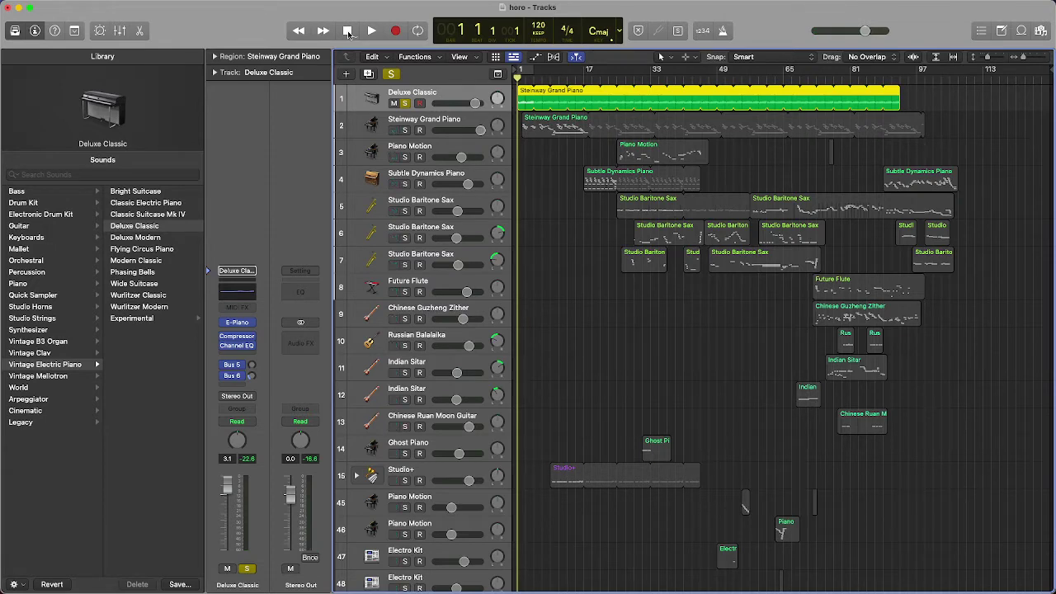
left_click(371, 31)
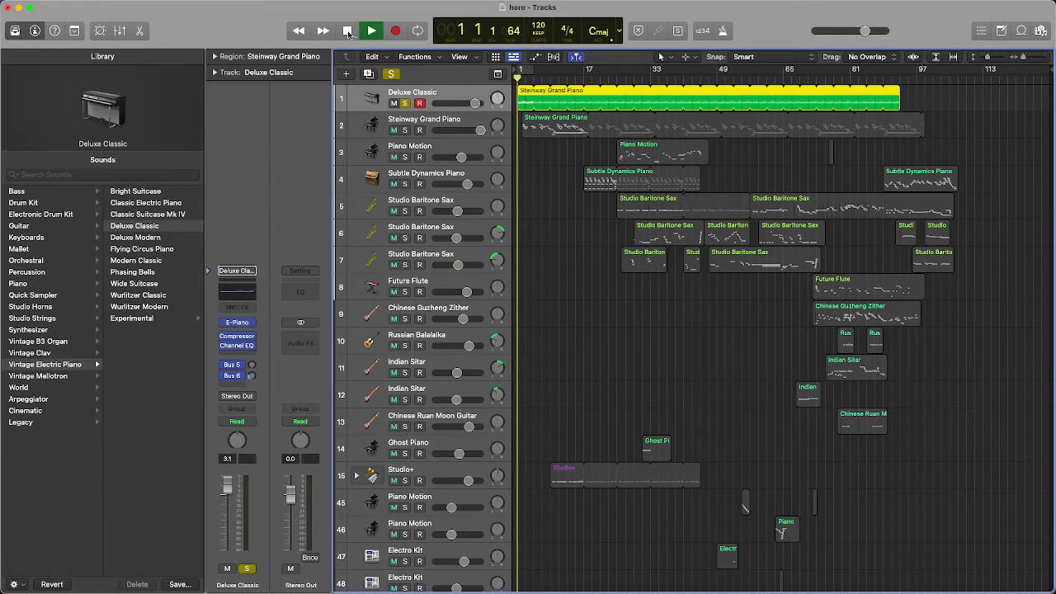
Examine the Deluxe Classic region's notes enlarged in the Piano Roll while replaying the part from the start
double_click(528, 97)
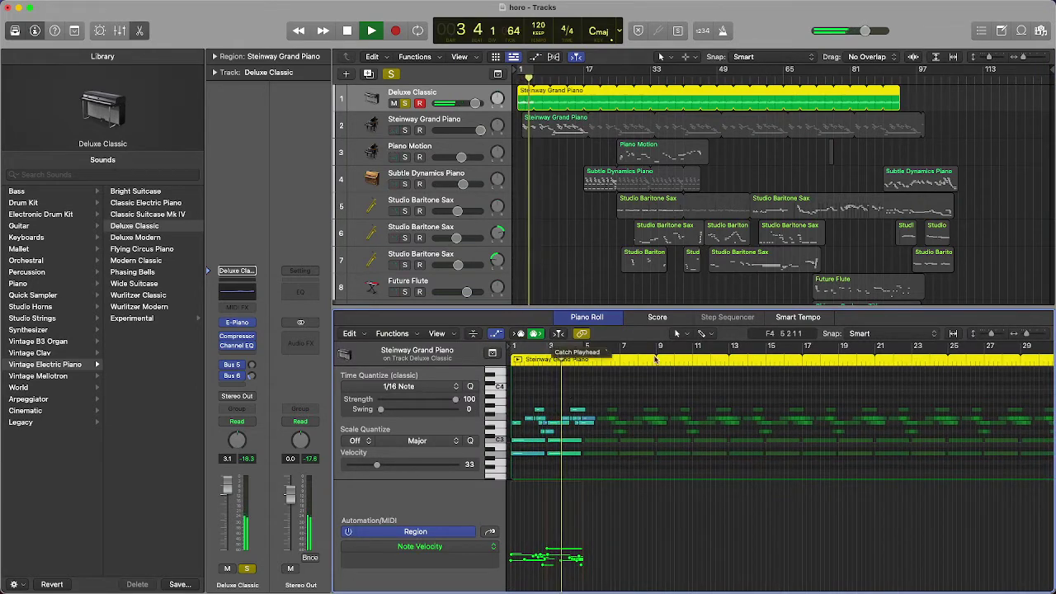
key("super+Right")
key("super+Right")
key("super+Right")
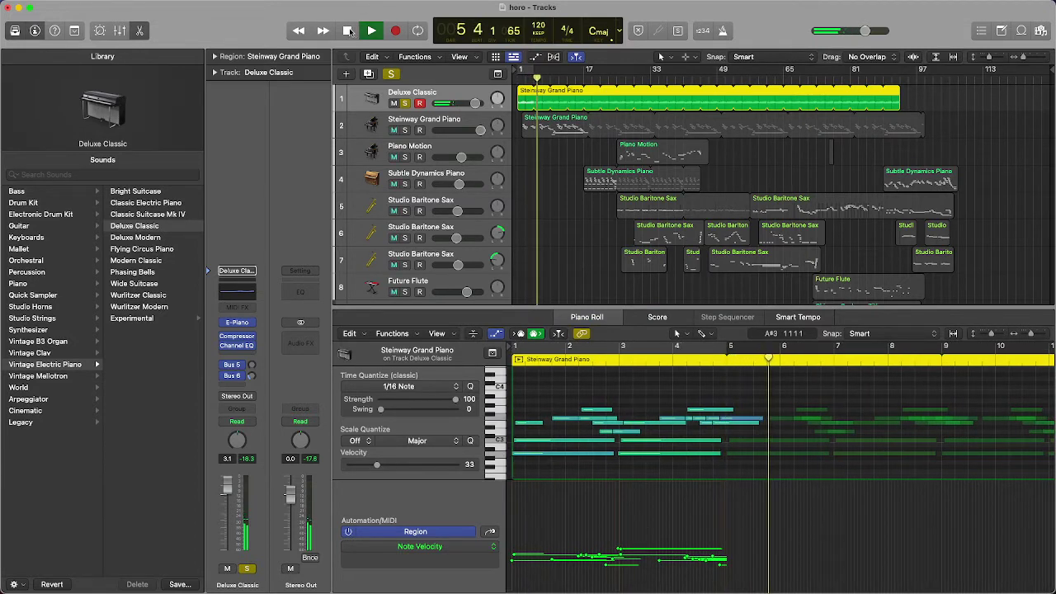
left_click(348, 31)
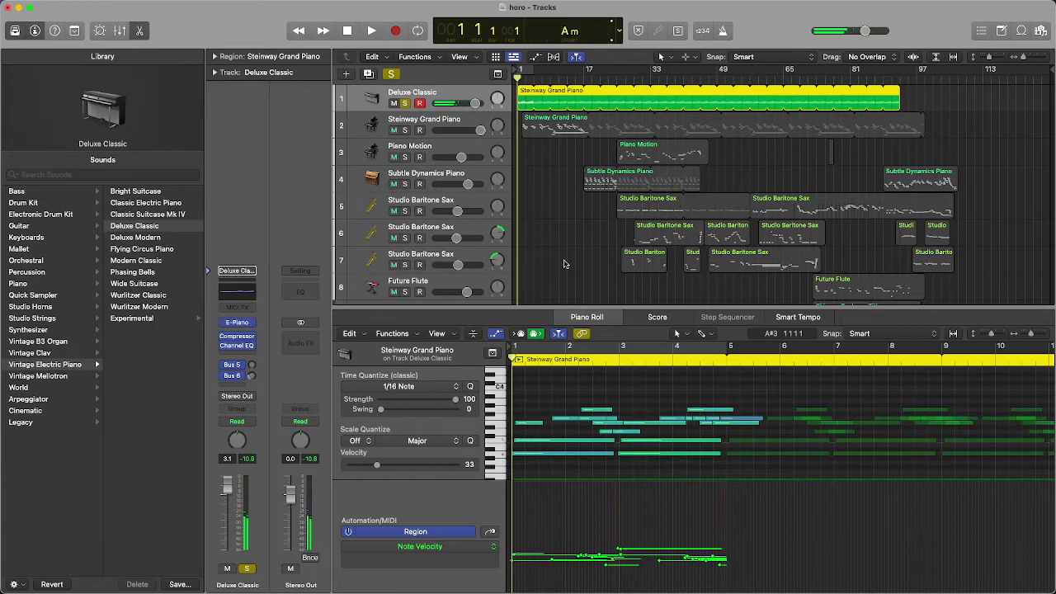
key("space")
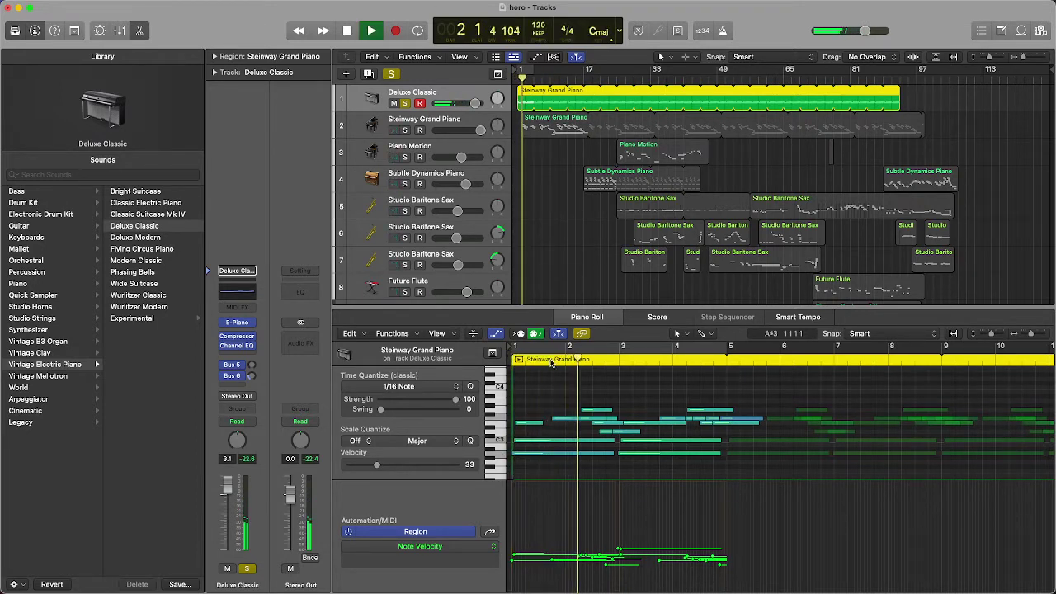
scroll(609, 384, "down", 3)
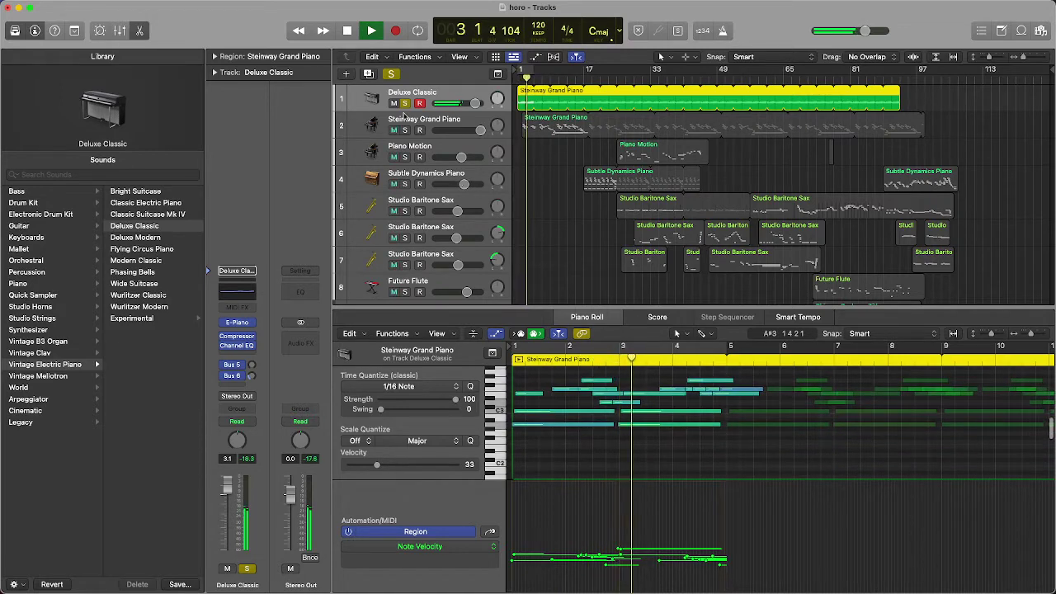
Solo the Steinway Grand Piano track as well, examine its region's notes in the Piano Roll, and close the editor with playback resumed
left_click(559, 131)
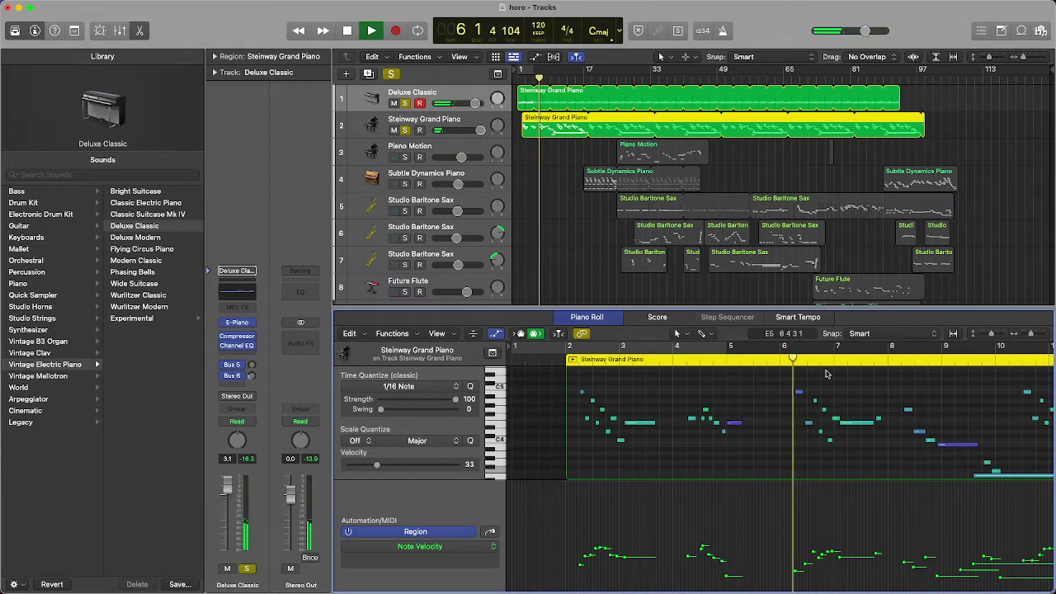
scroll(908, 372, "right", 2)
key("super+Left")
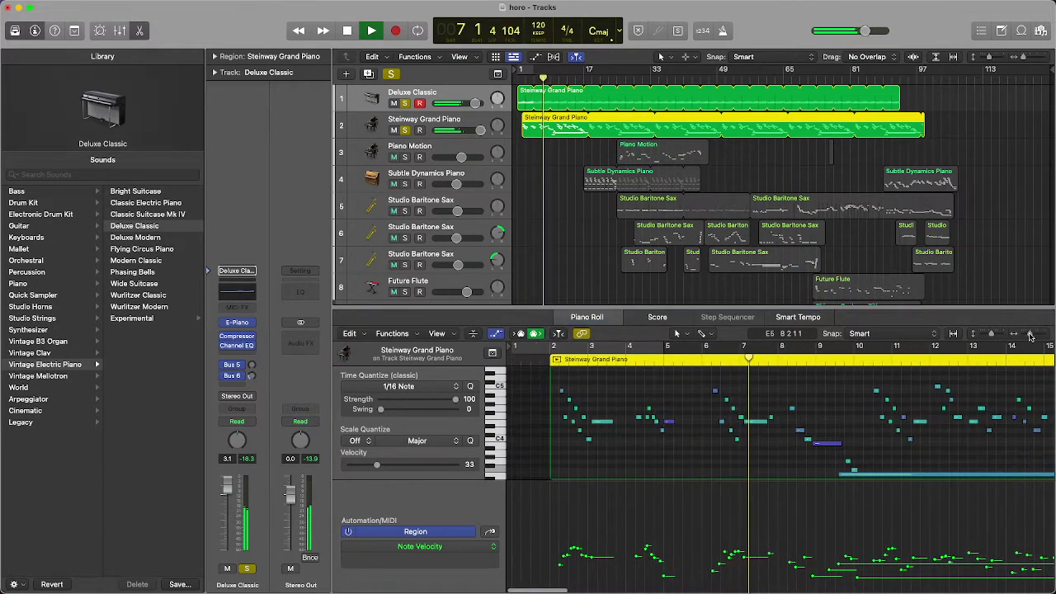
key("space")
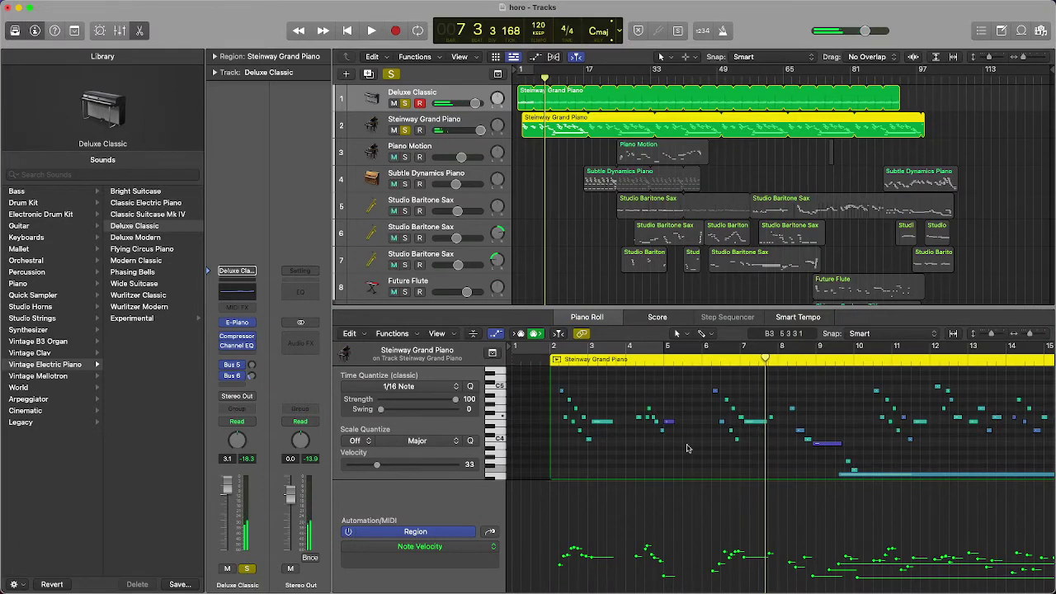
scroll(687, 448, "right", 1)
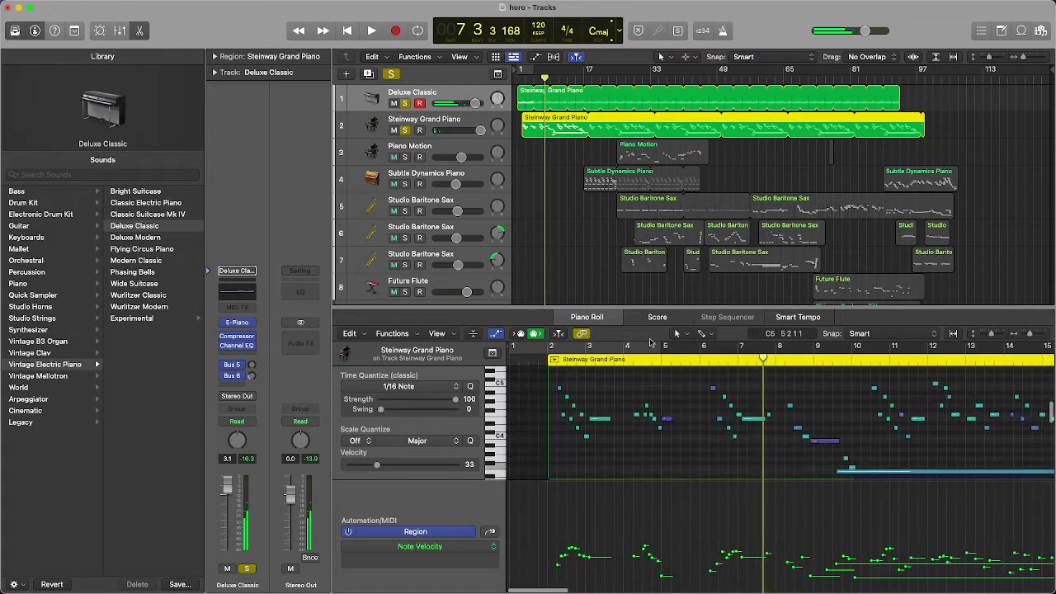
left_click(477, 123)
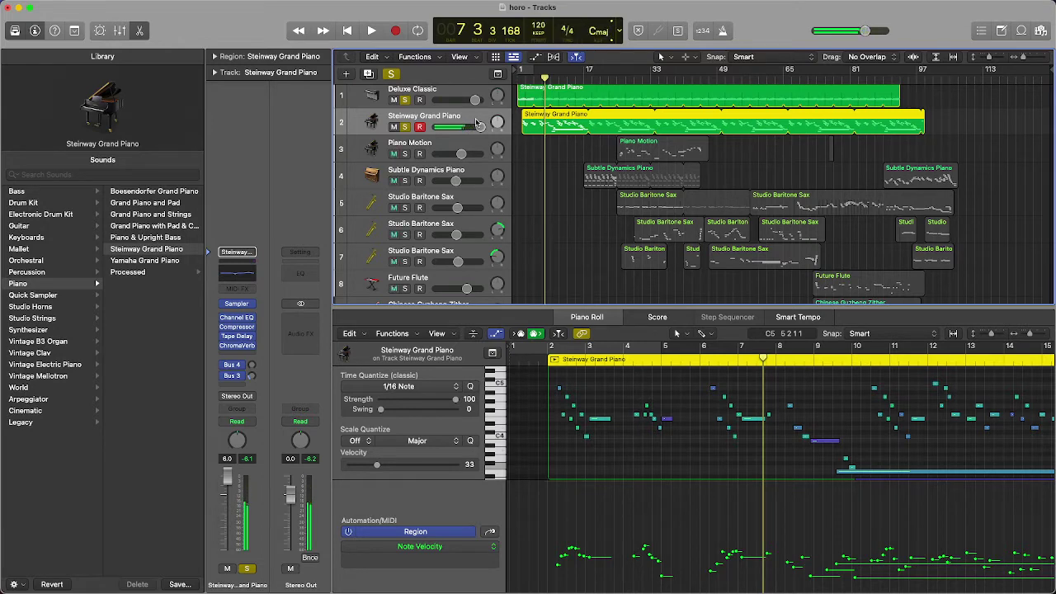
key("e")
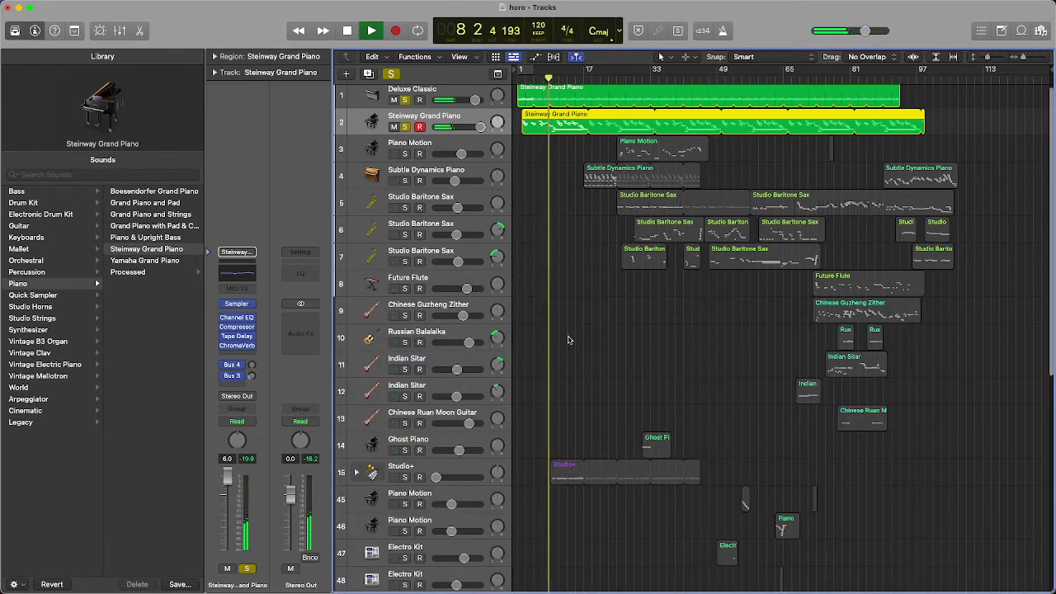
Add the Breathy Vox and Calming Waves tracks to the solo and play the soloed parts together from the start
scroll(567, 339, "down", 10)
left_click(405, 310)
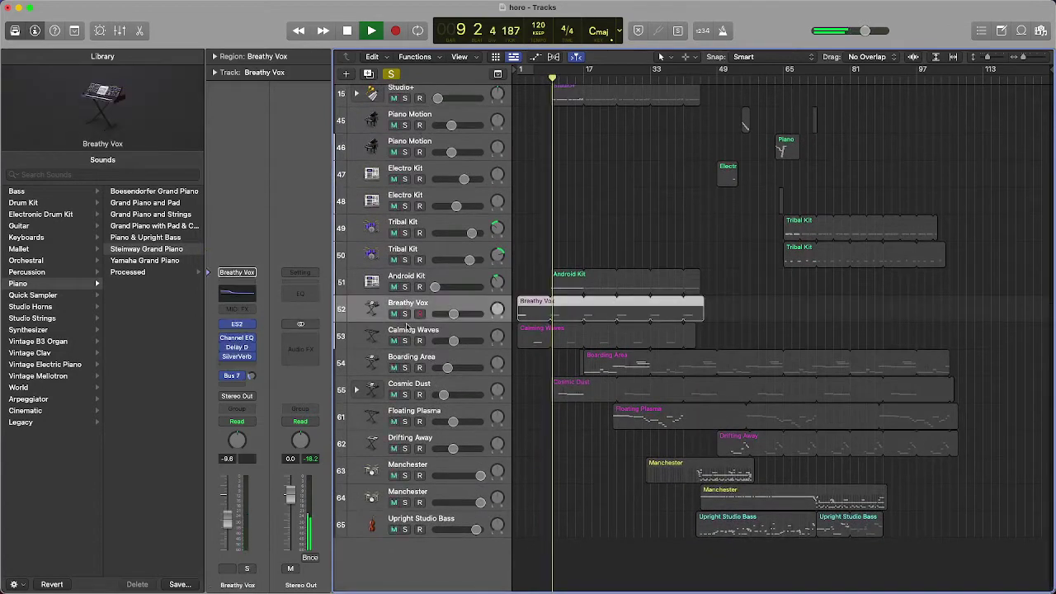
left_click(405, 313)
left_click(404, 341)
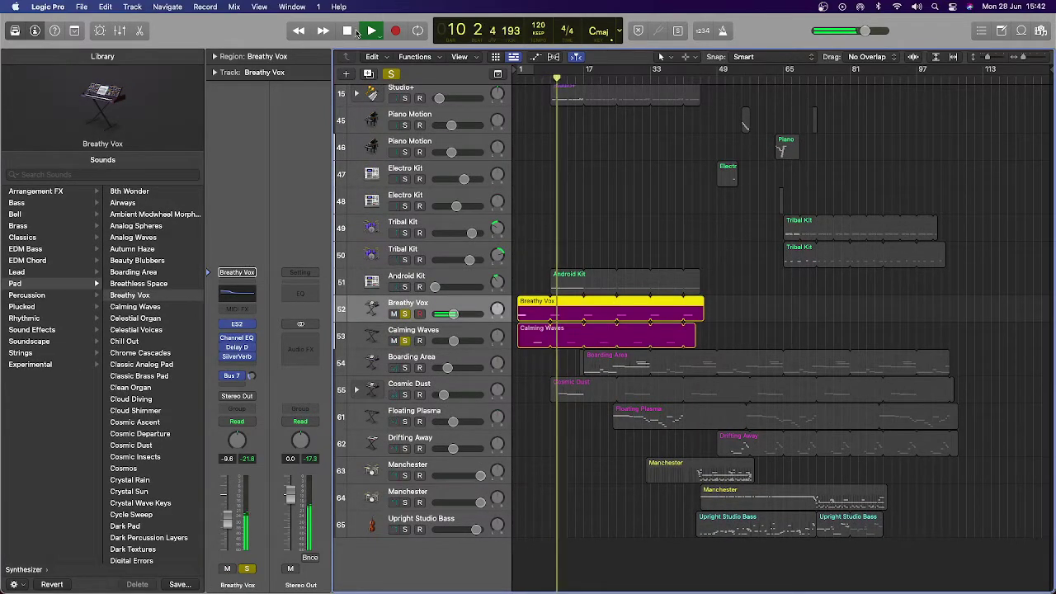
left_click(348, 31)
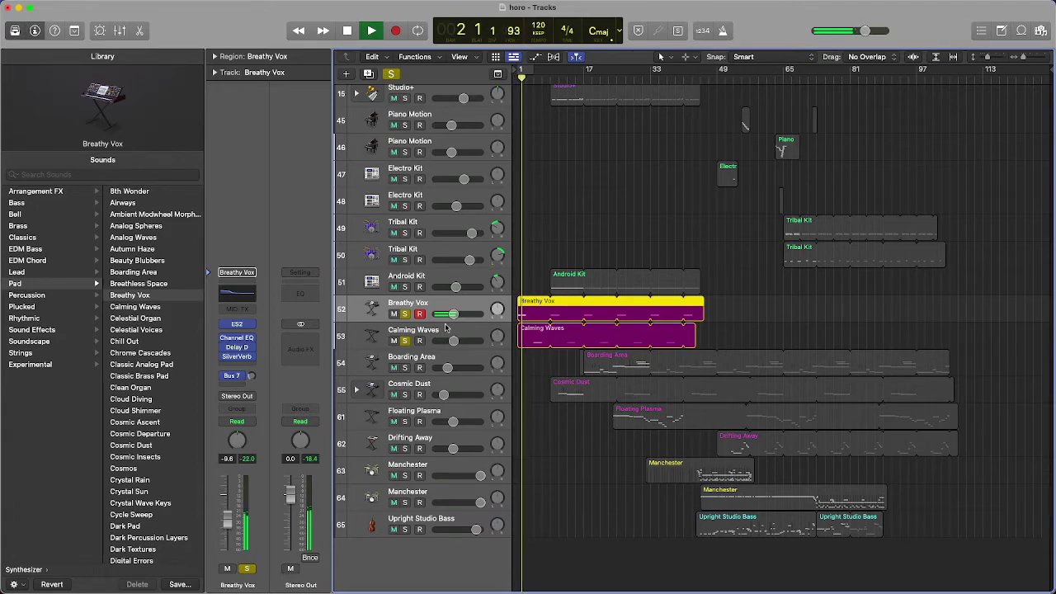
scroll(538, 244, "up", 6)
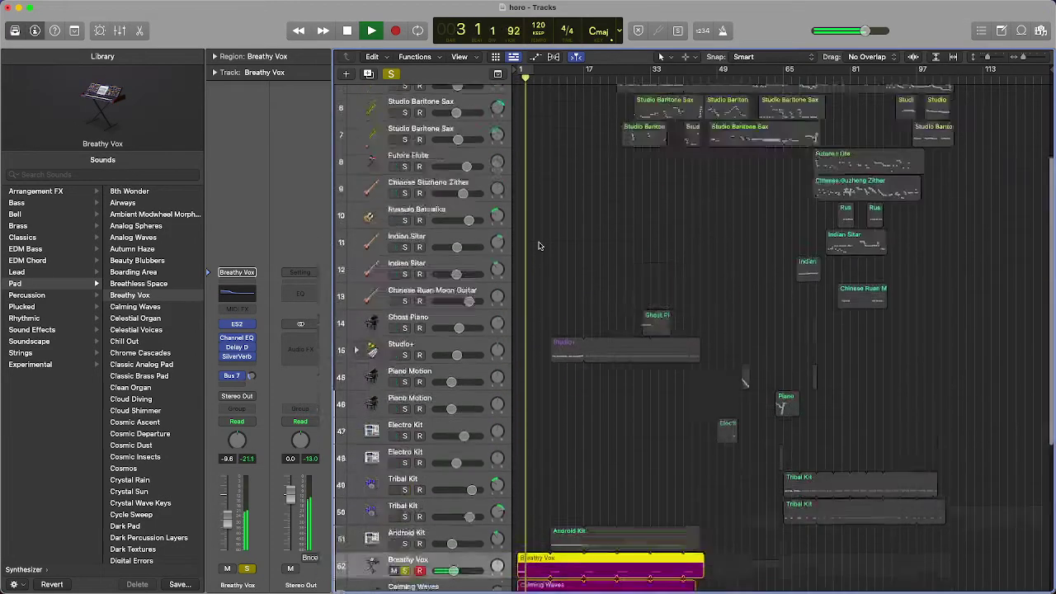
scroll(538, 244, "down", 5)
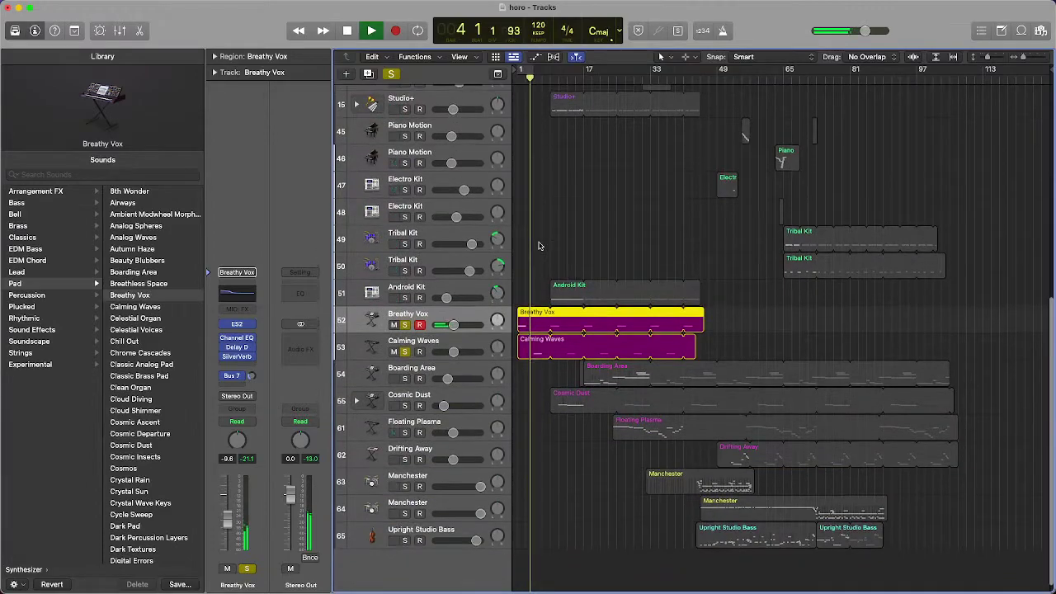
scroll(538, 244, "up", 8)
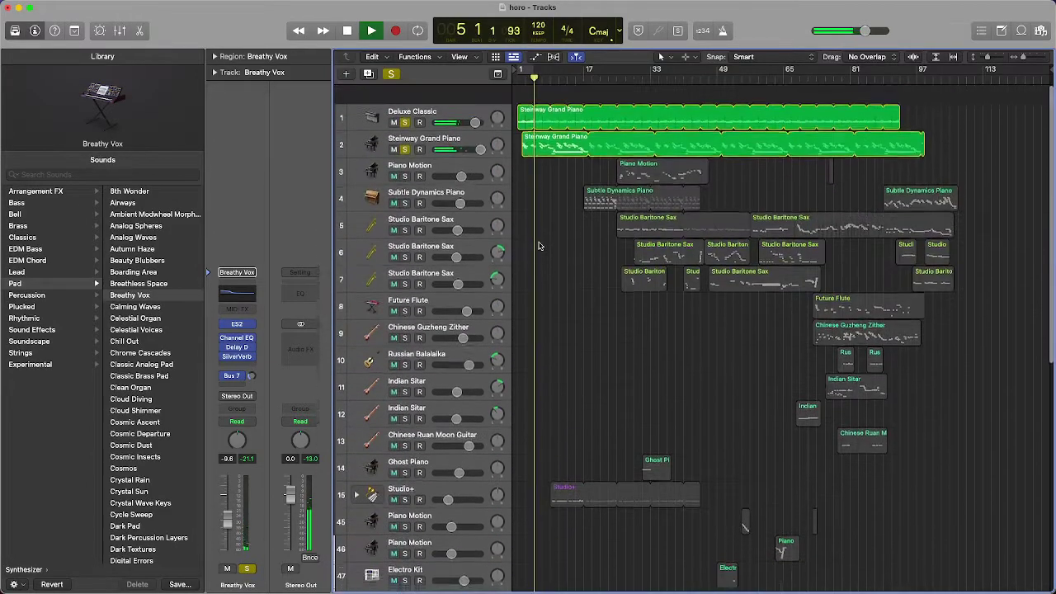
scroll(538, 244, "down", 8)
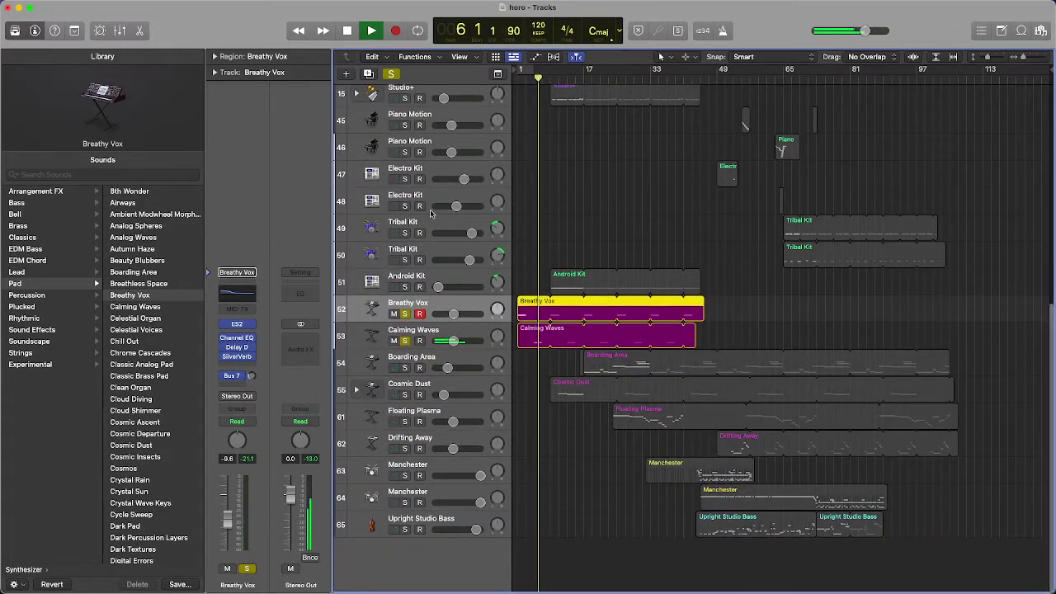
Turn off solo for all tracks and deselect the regions while playback continues
key("ctrl+s")
left_click(547, 198)
scroll(547, 198, "up", 7)
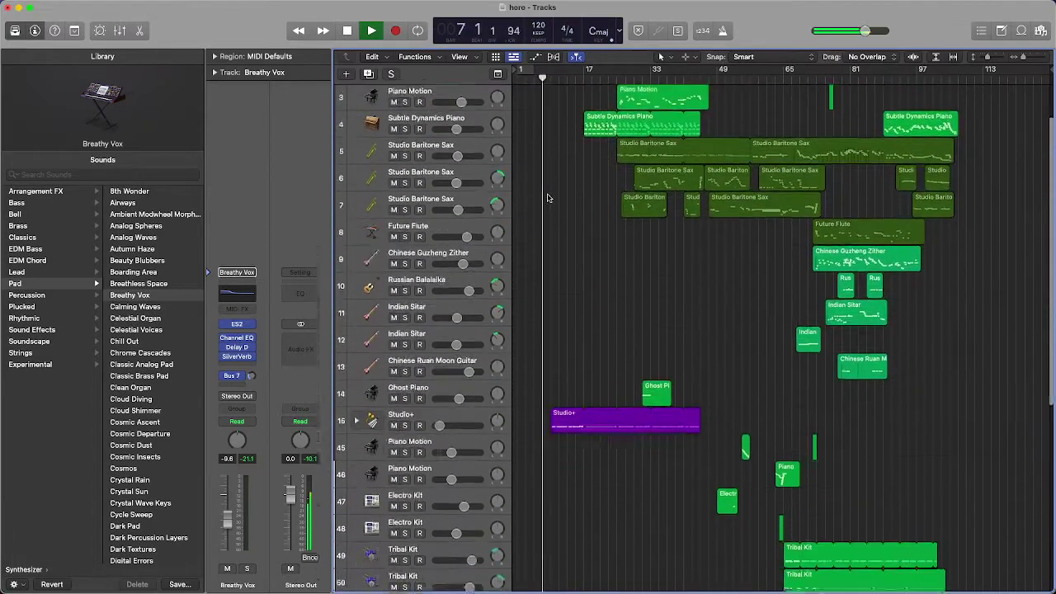
Open the Studio+ region in the Piano Roll, look over its drum notes and hide the note velocity area
scroll(547, 198, "down", 1)
left_click(594, 363)
double_click(594, 363)
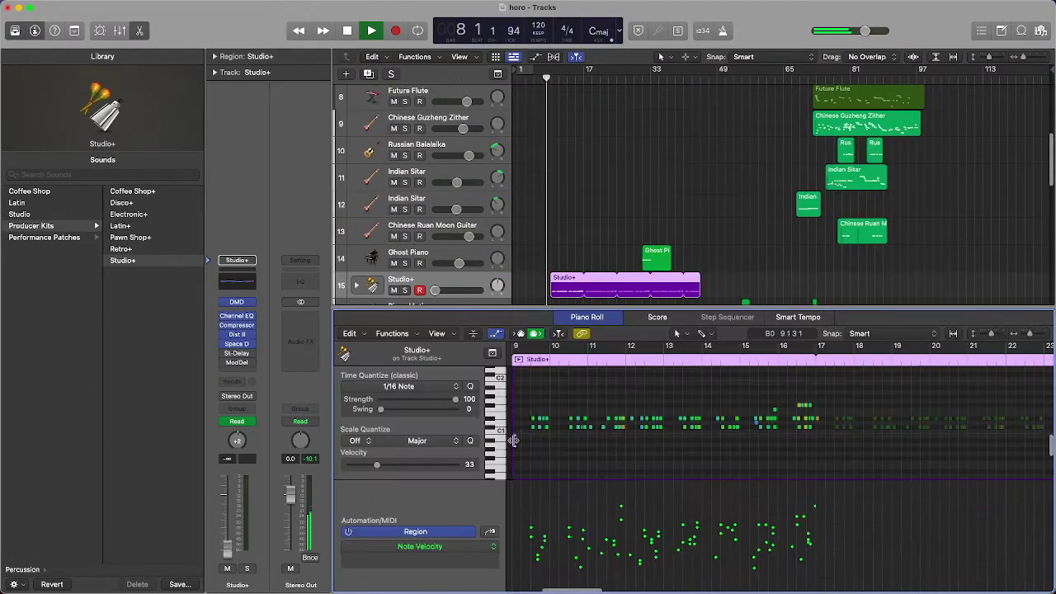
scroll(513, 441, "down", 1)
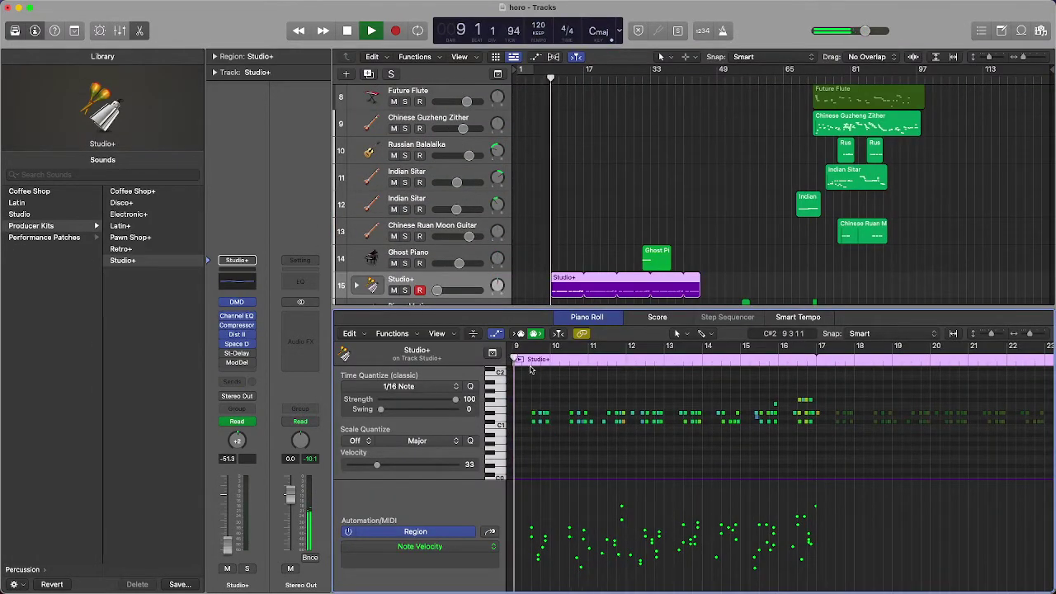
key("a")
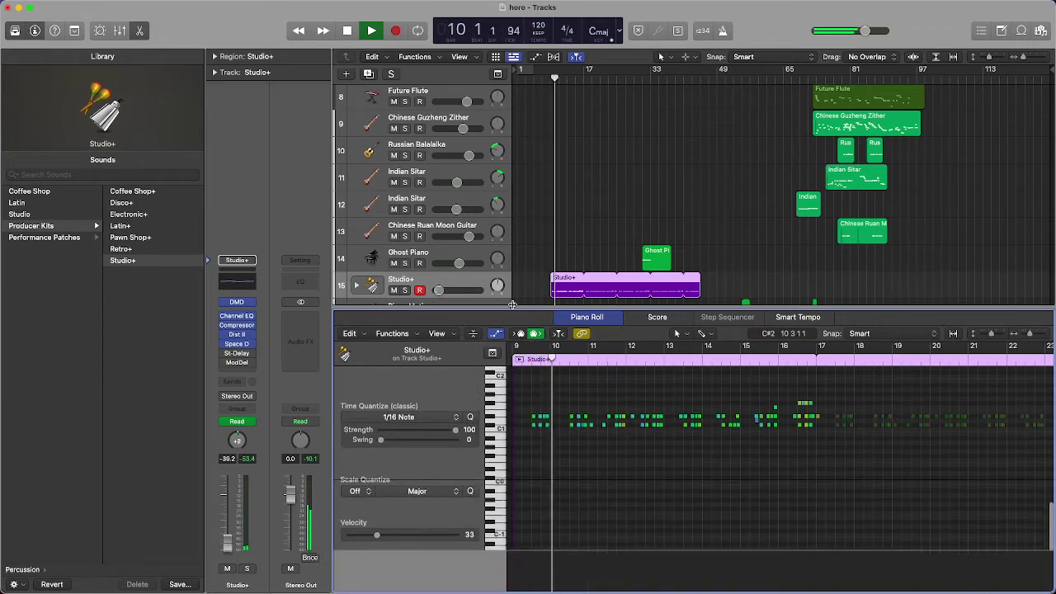
Show the Studio+ track's volume automation and play the track soloed from bar 27
left_click(470, 284)
key("a")
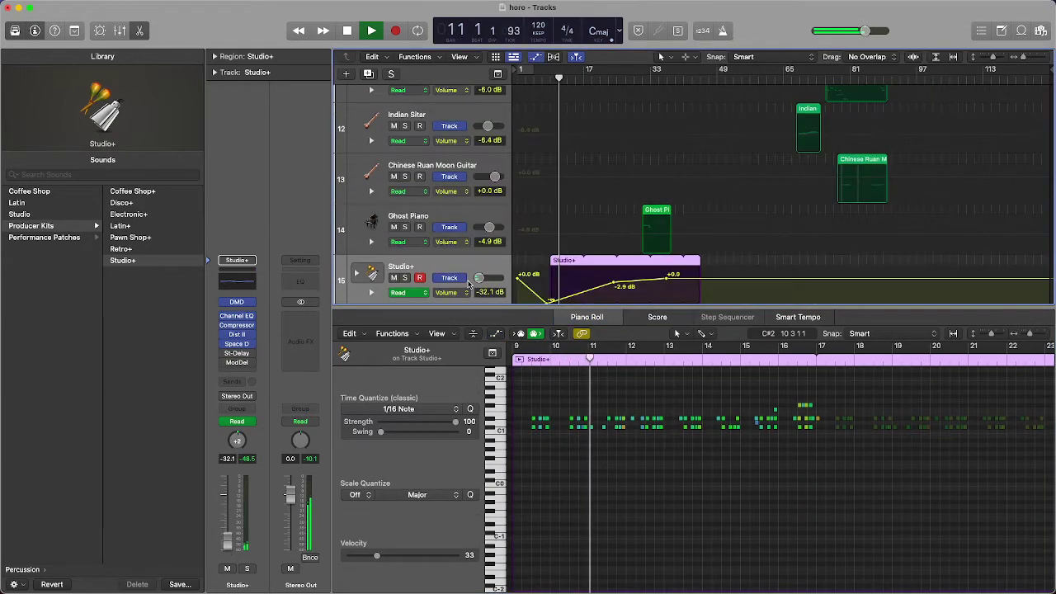
left_click(404, 278)
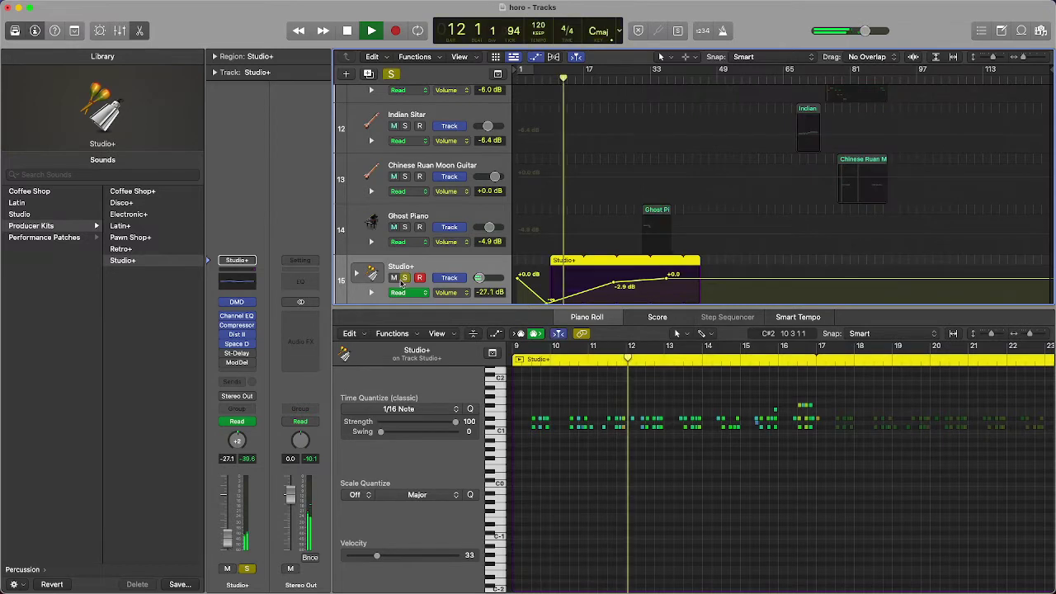
left_click_drag(564, 78, 635, 80)
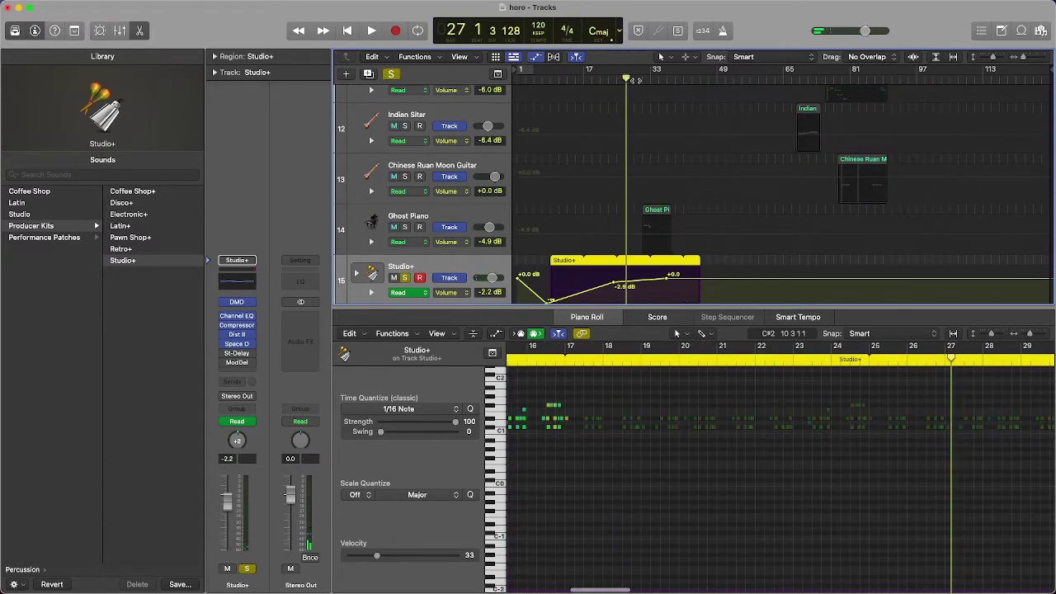
key("space")
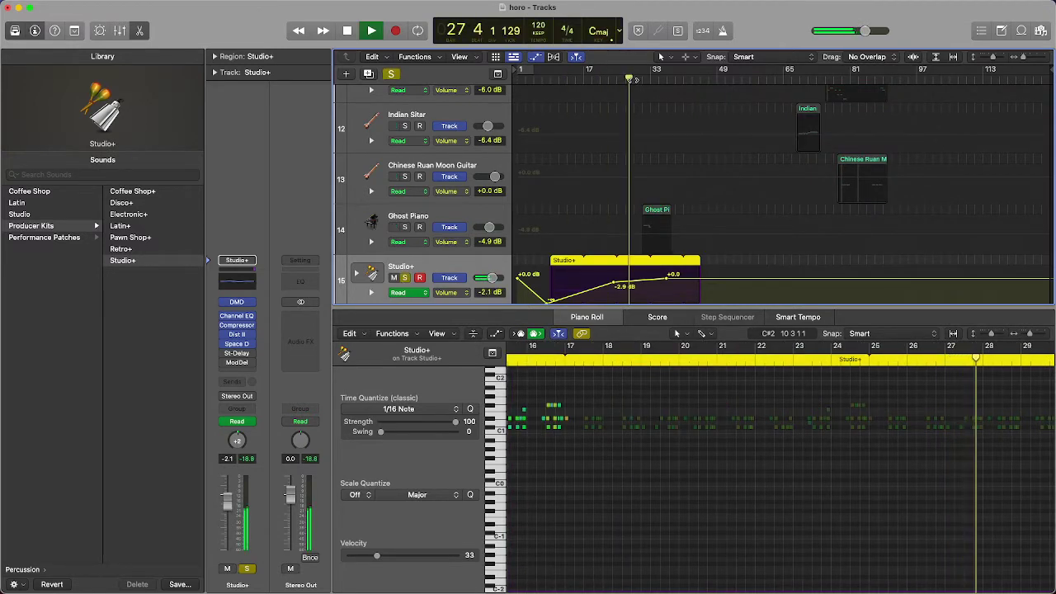
Close the Piano Roll, hide the track automation and unsolo the Studio+ track
left_click(140, 30)
key("a")
left_click(404, 273)
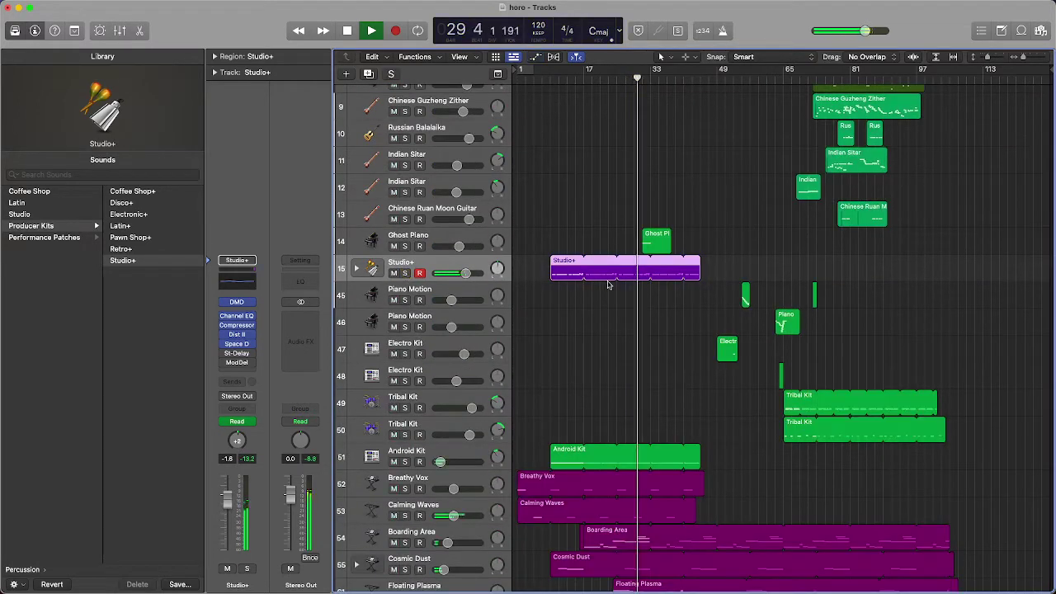
Solo the Breathy Vox, Calming Waves, Boarding Area, Cosmic Dust and Floating Plasma tracks and skip playback ahead to where Floating Plasma comes in
scroll(579, 257, "down", 5)
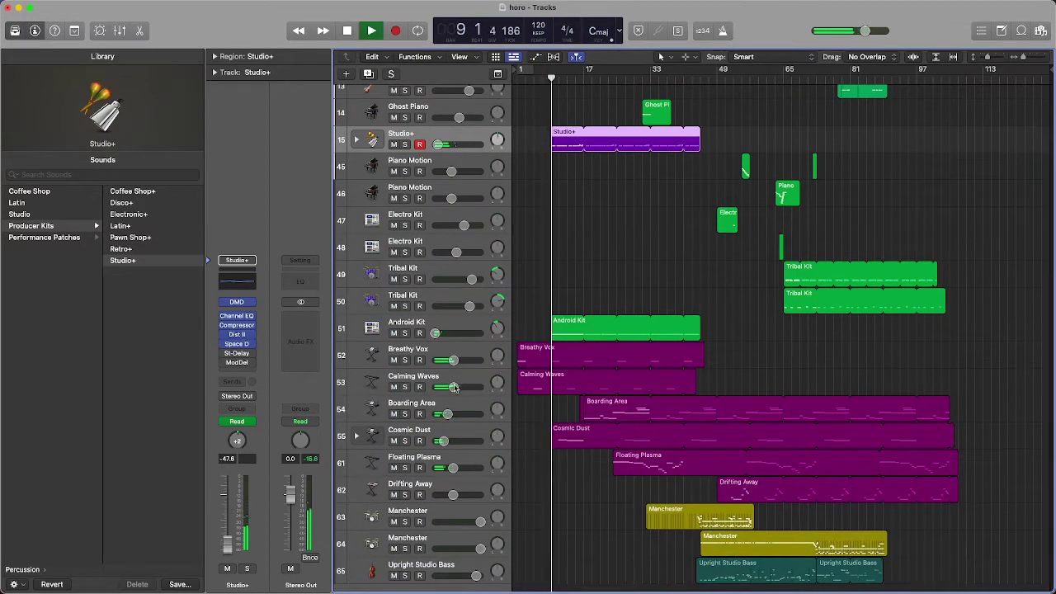
scroll(599, 304, "up", 2)
scroll(596, 307, "down", 3)
scroll(597, 306, "down", 1)
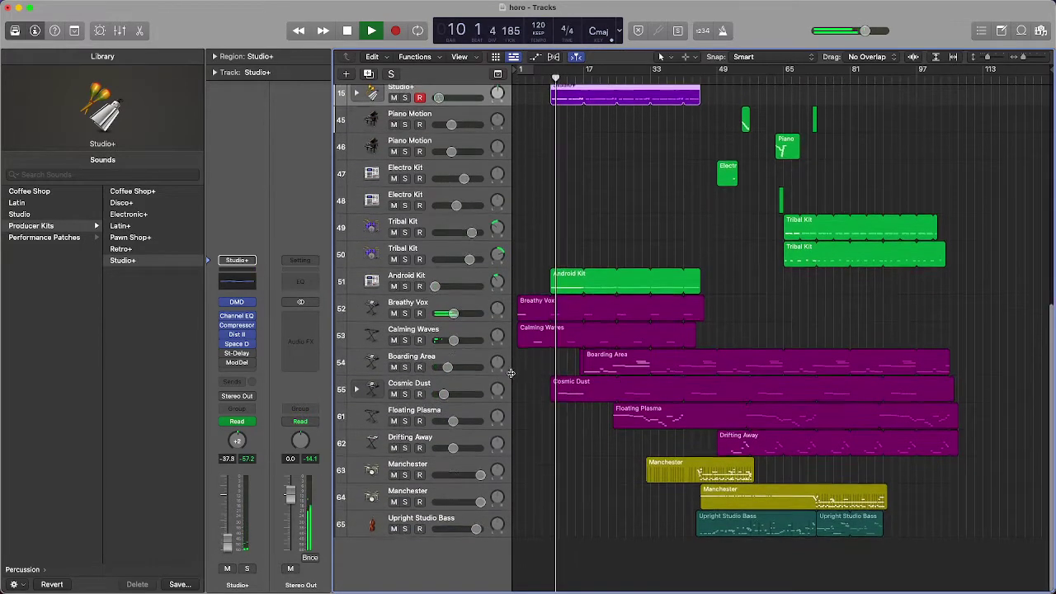
left_click_drag(404, 313, 405, 394)
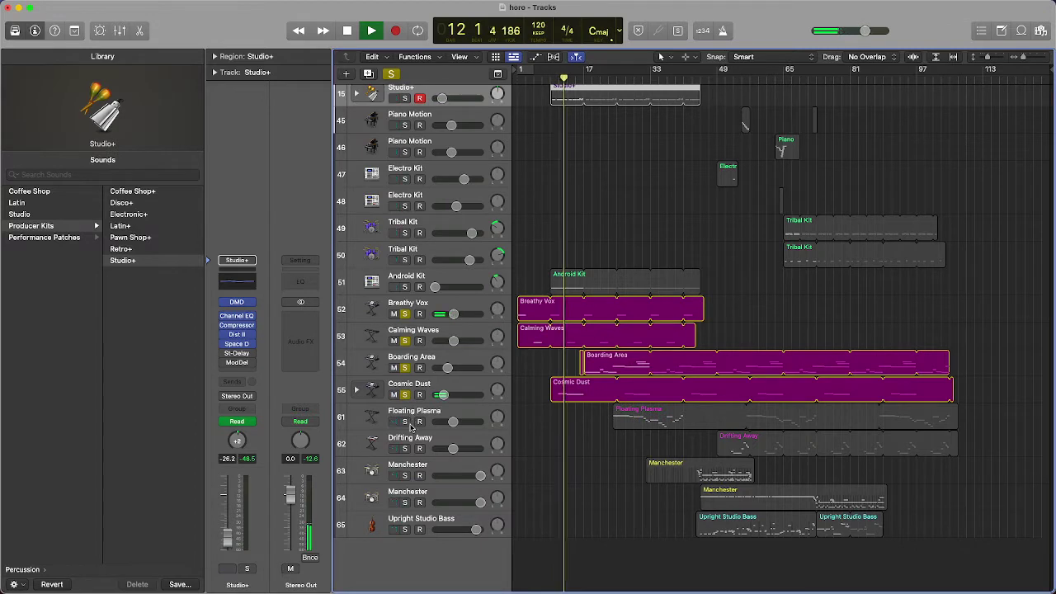
left_click(404, 421)
left_click(628, 74)
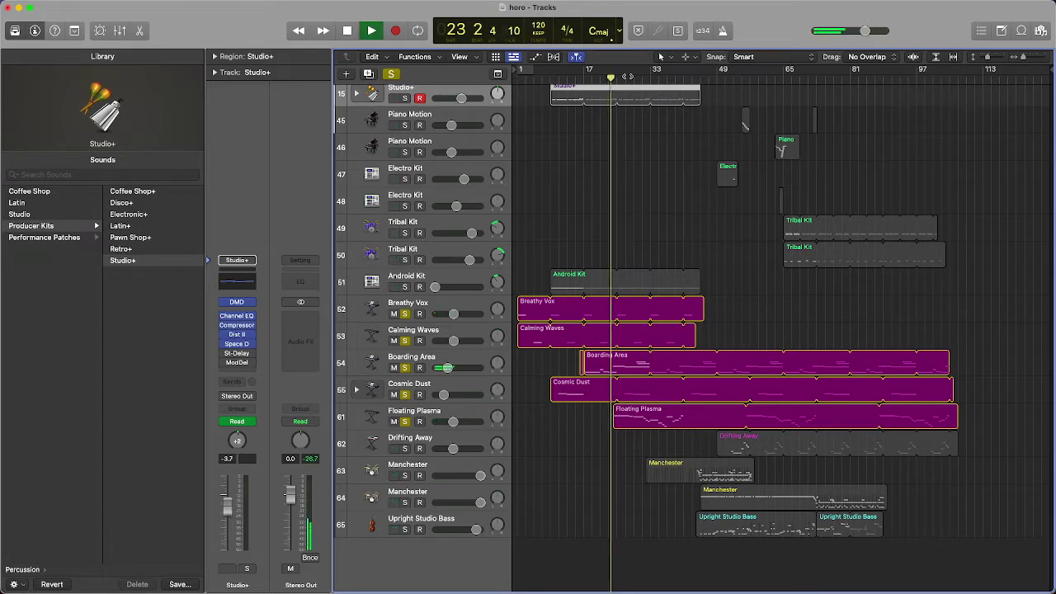
Select the Boarding Area track and keep the soloed pad tracks playing
left_click(436, 366)
key("space")
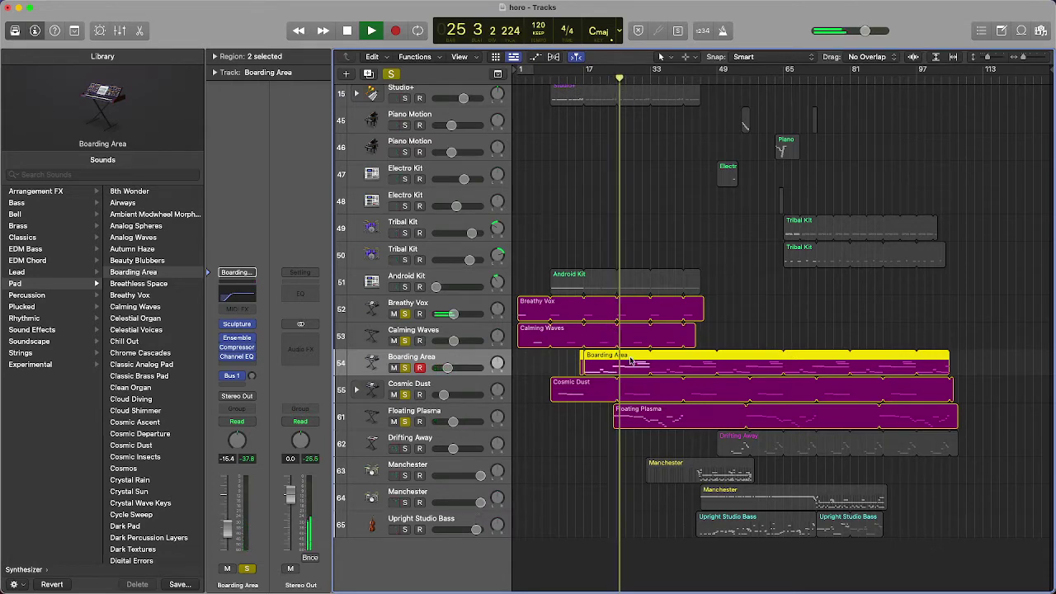
scroll(396, 345, "up", 3)
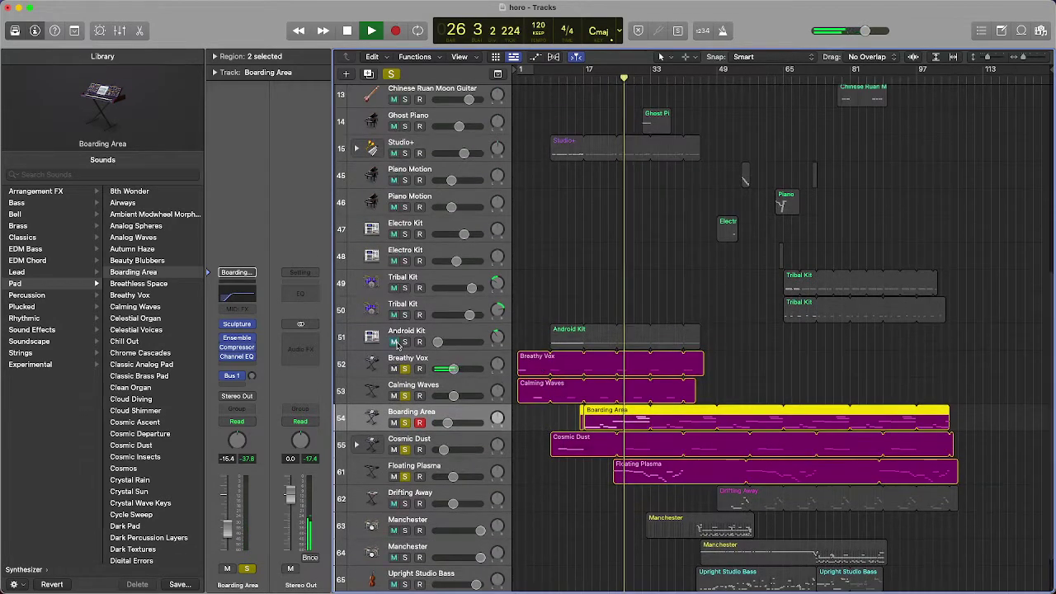
Solo the Android Kit track, select it and listen to it together with the soloed pad tracks
left_click(404, 341)
left_click(476, 331)
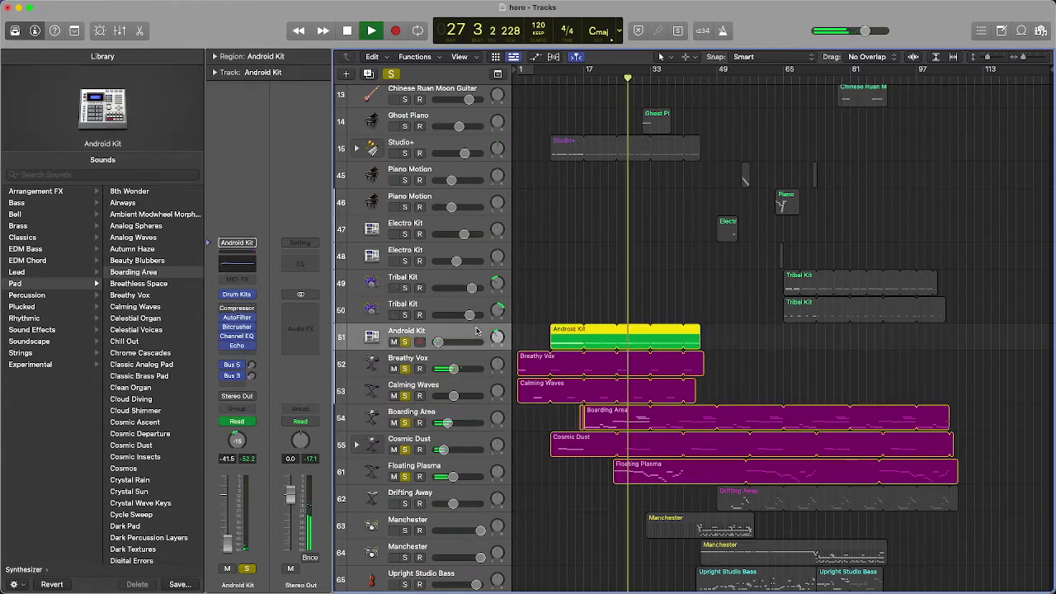
key("a")
scroll(669, 315, "down", 3)
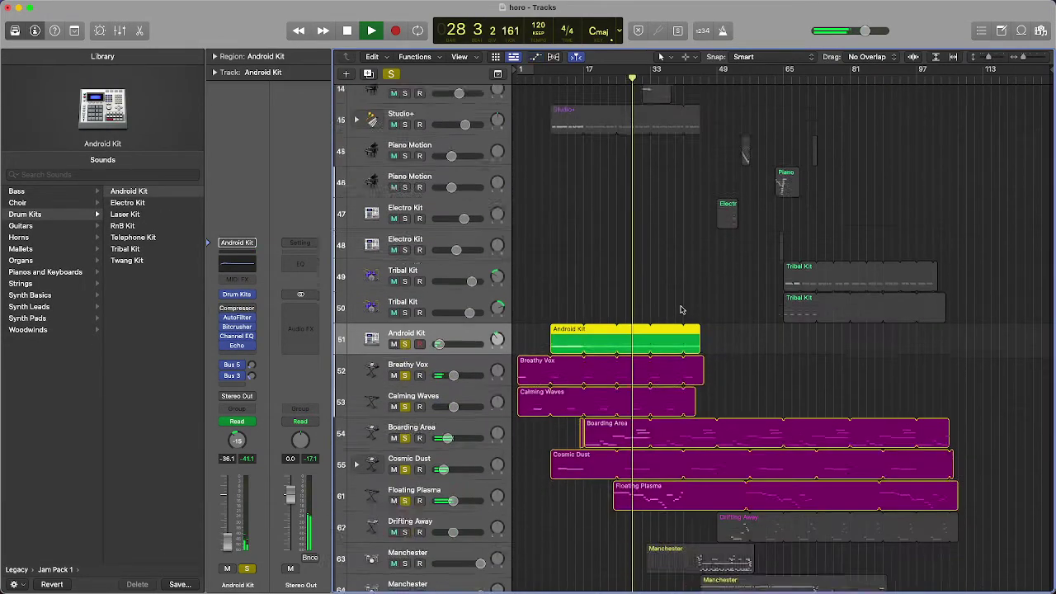
scroll(685, 309, "up", 3)
scroll(619, 421, "down", 3)
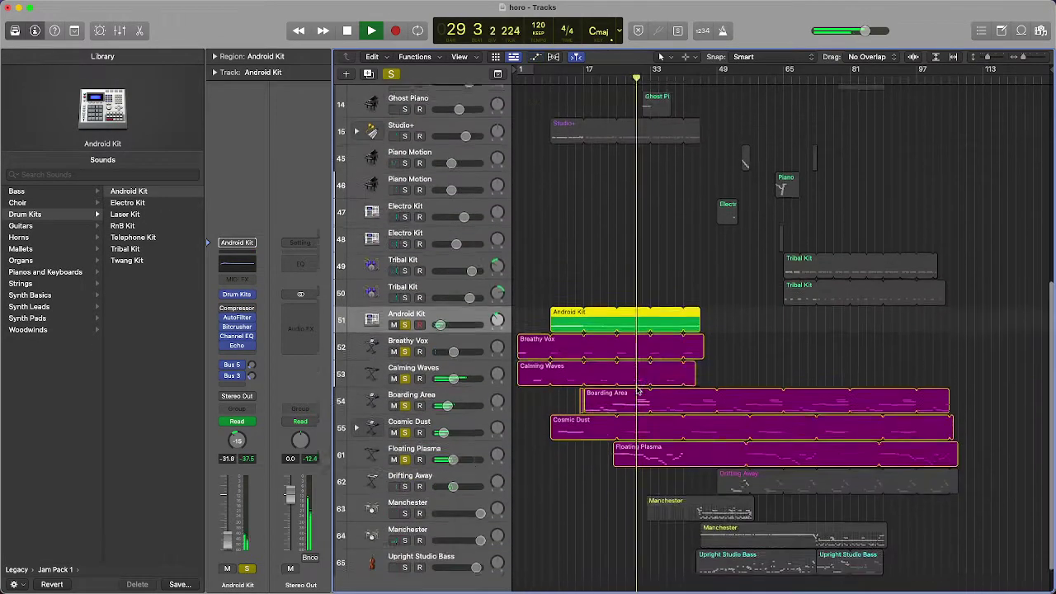
Select the Floating Plasma and Boarding Area tracks during playback, clear the region selection and turn off all solos
left_click(476, 437)
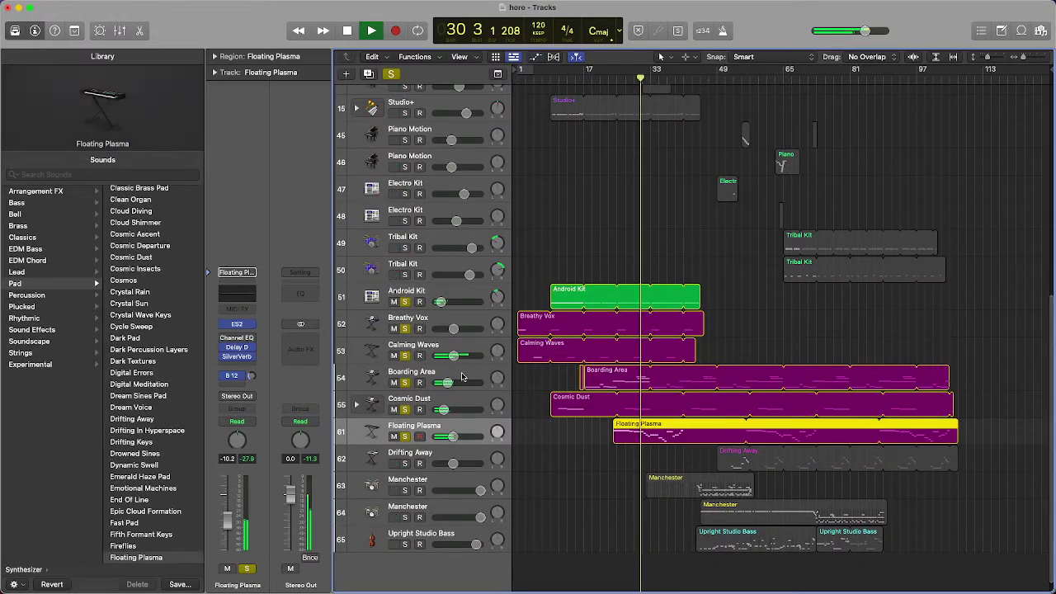
left_click(486, 382)
left_click(542, 425)
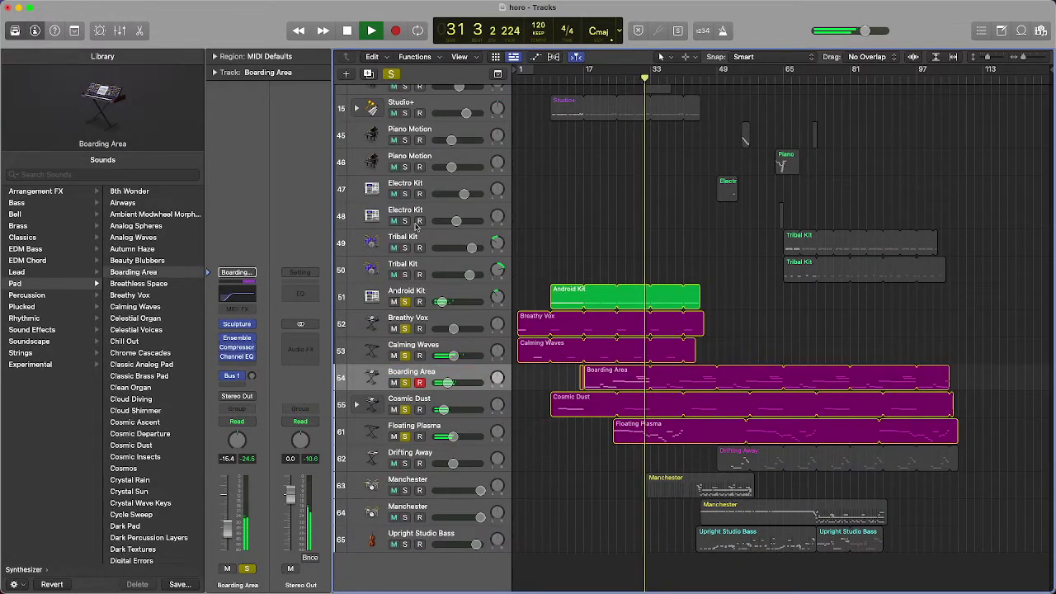
left_click(392, 74)
scroll(695, 270, "up", 10)
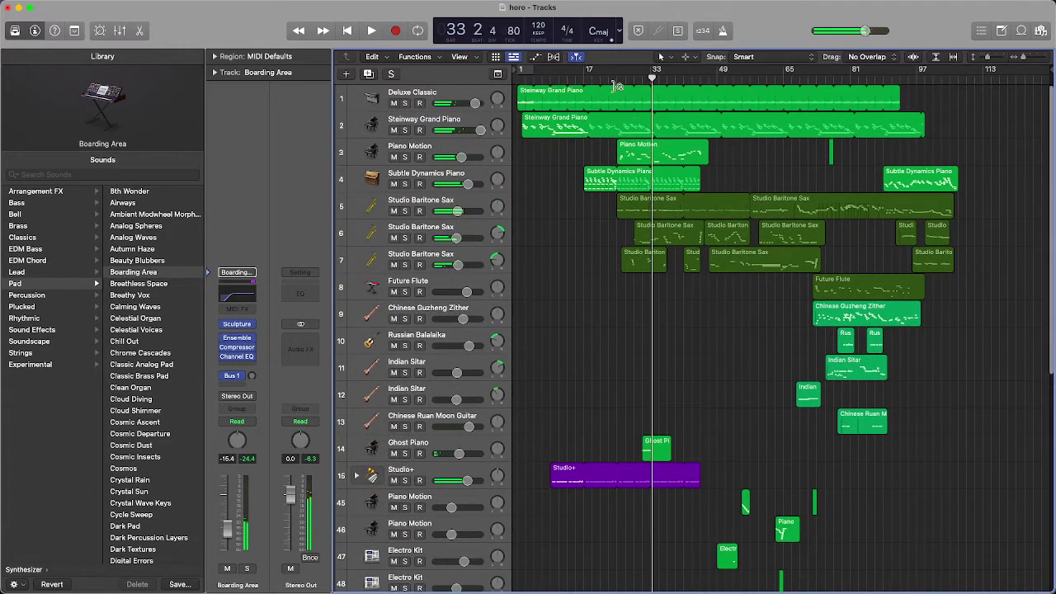
Solo the Piano Motion and Subtle Dynamics Piano tracks and play them from bar 23
left_click(404, 157)
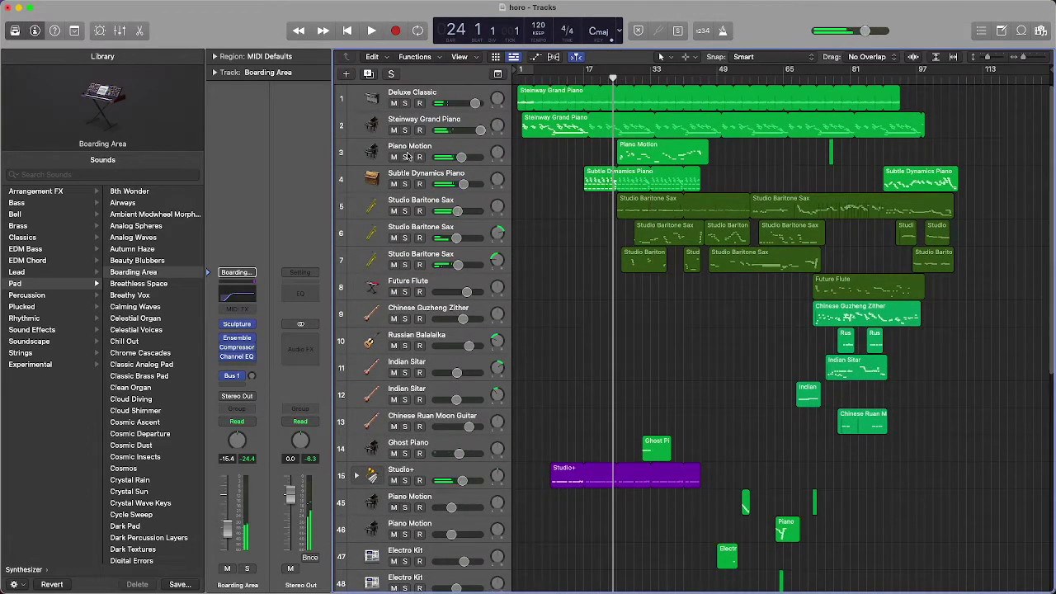
left_click(608, 76)
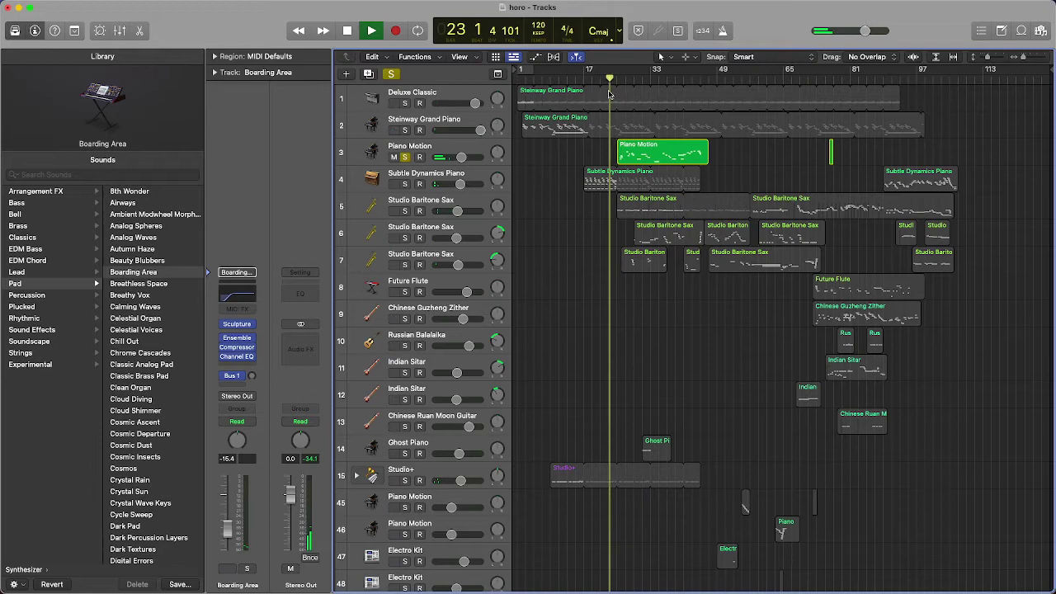
left_click(404, 183)
left_click(448, 174)
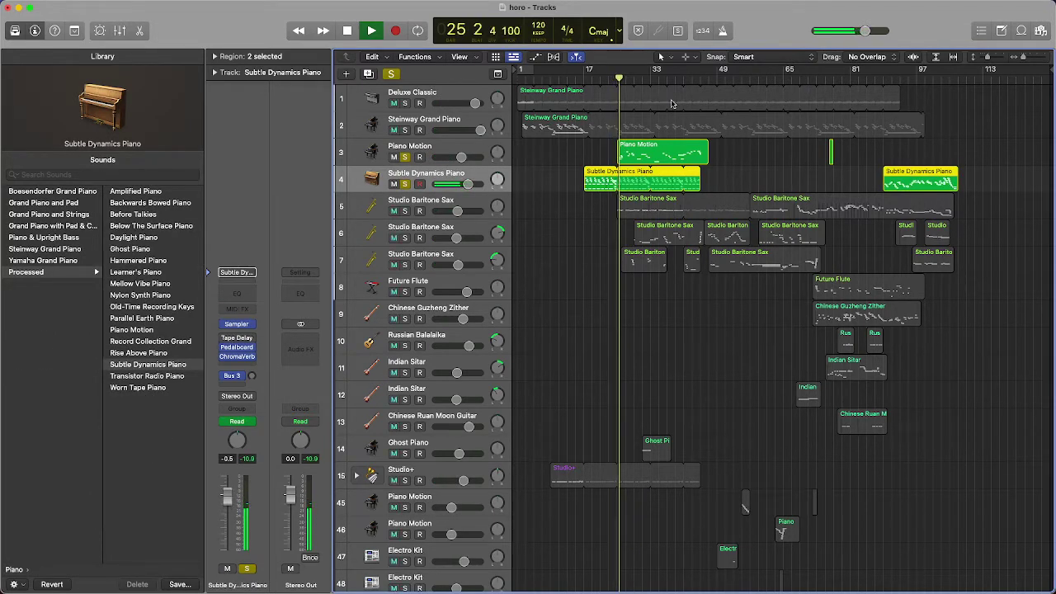
Stop playback and leave only the Steinway Grand Piano and Piano Motion tracks soloed, with no regions selected
key("space")
left_click(405, 131)
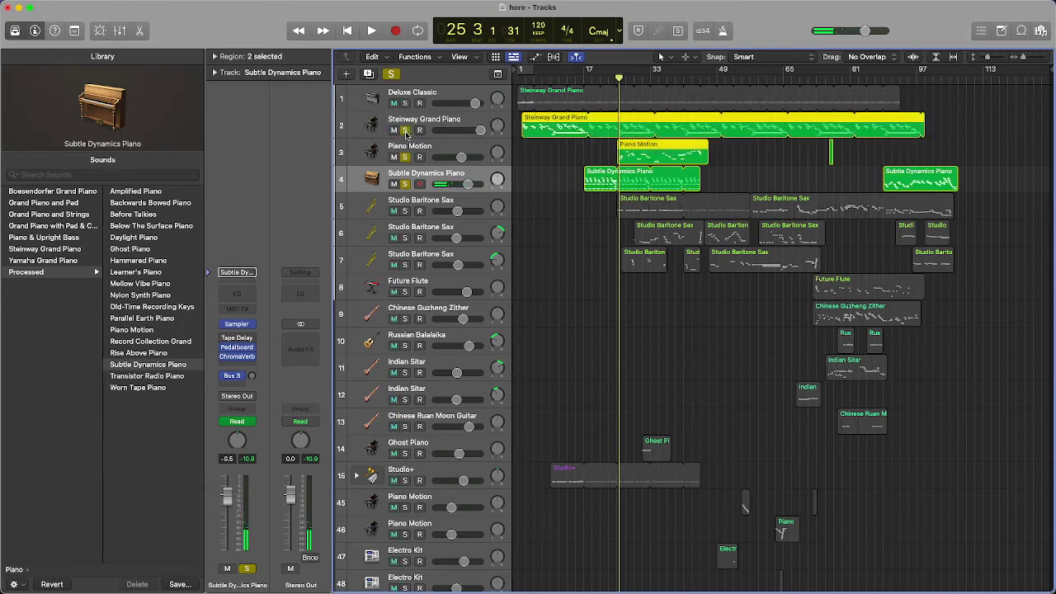
left_click(392, 74)
left_click(404, 157)
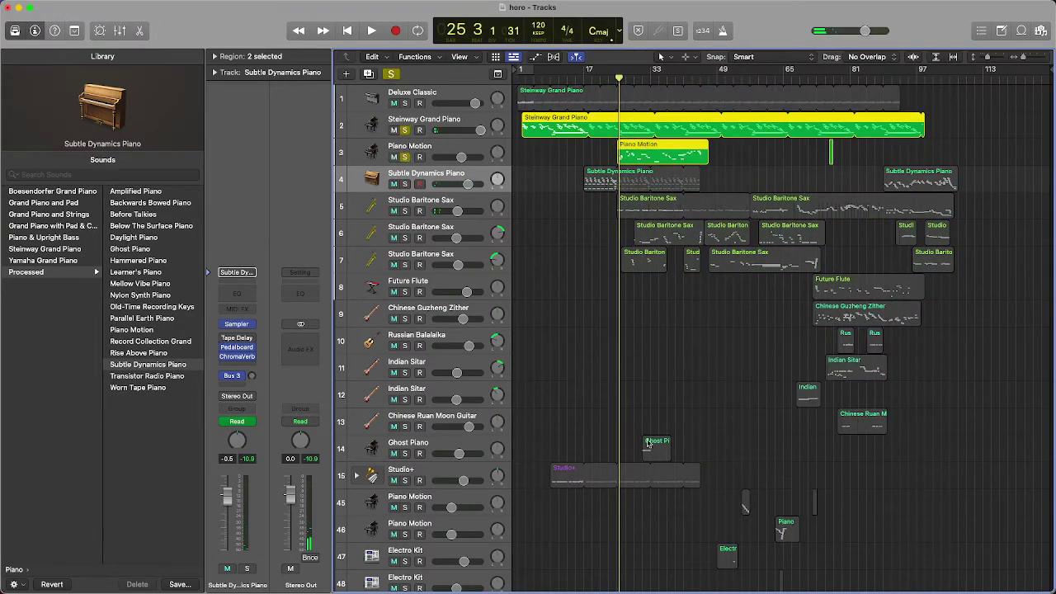
scroll(648, 443, "down", 5)
scroll(578, 347, "up", 5)
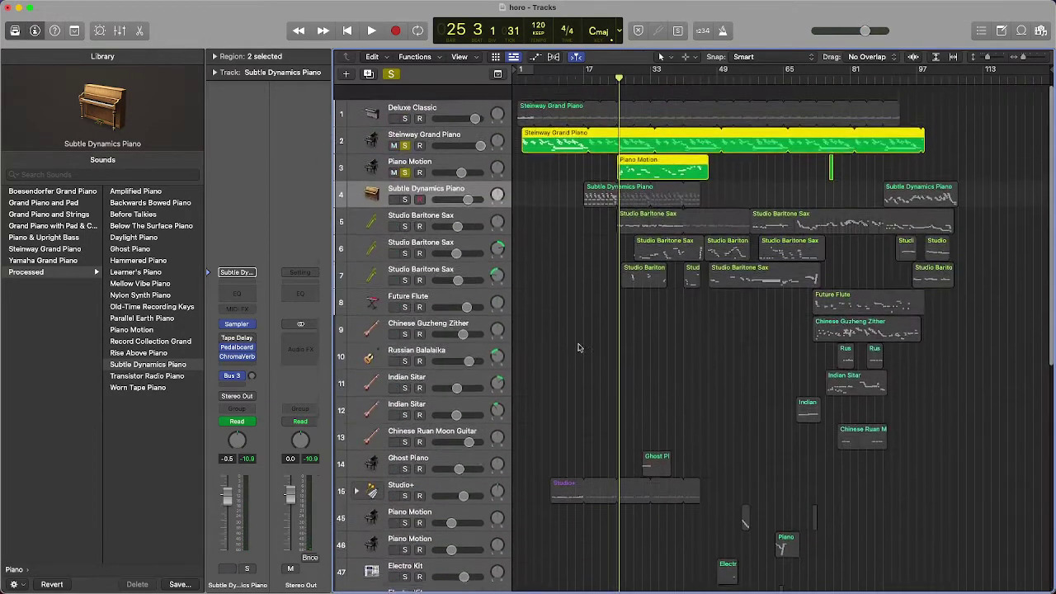
left_click(761, 168)
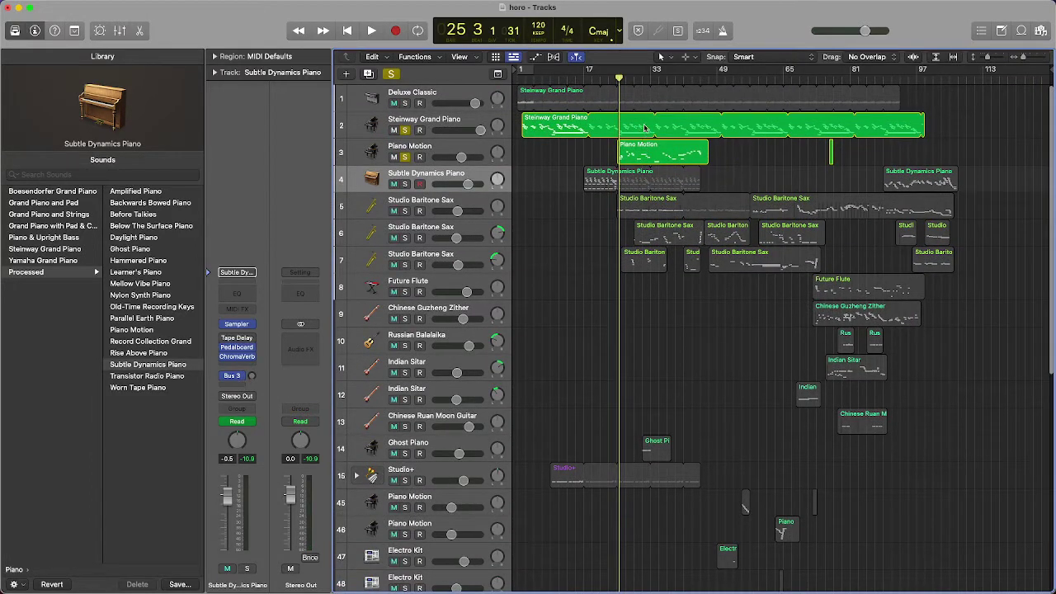
Solo the Subtle Dynamics Piano track again, open its first region in the Piano Roll and play from bar 17
left_click(404, 183)
key("space")
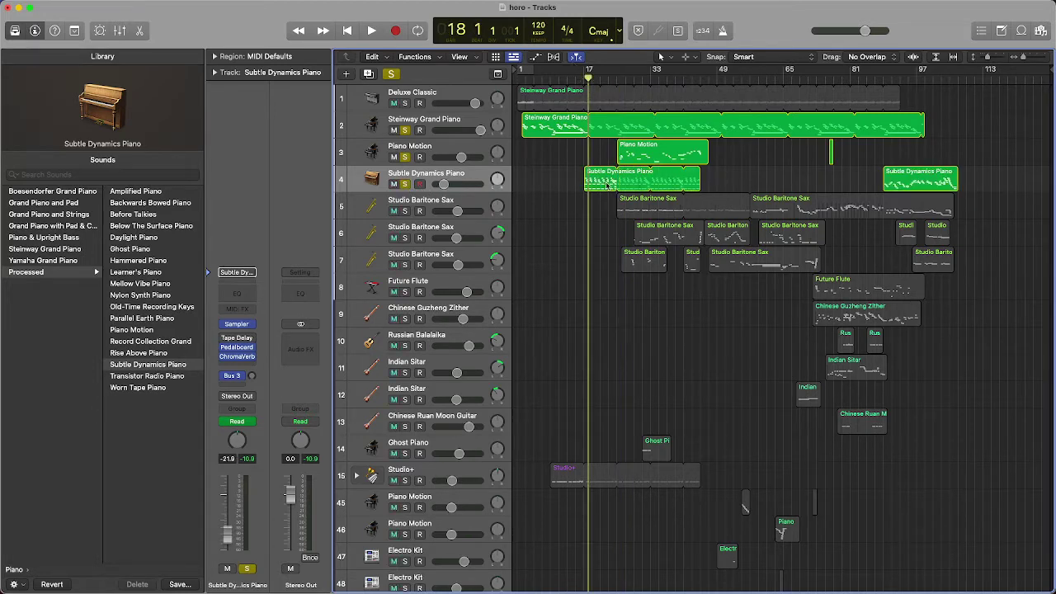
double_click(608, 186)
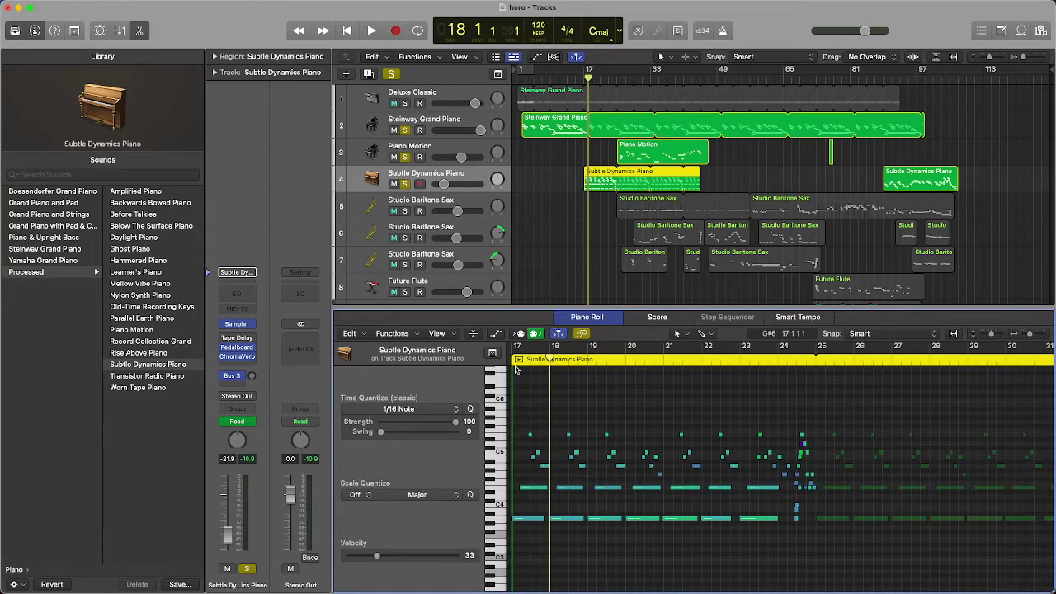
key("comma")
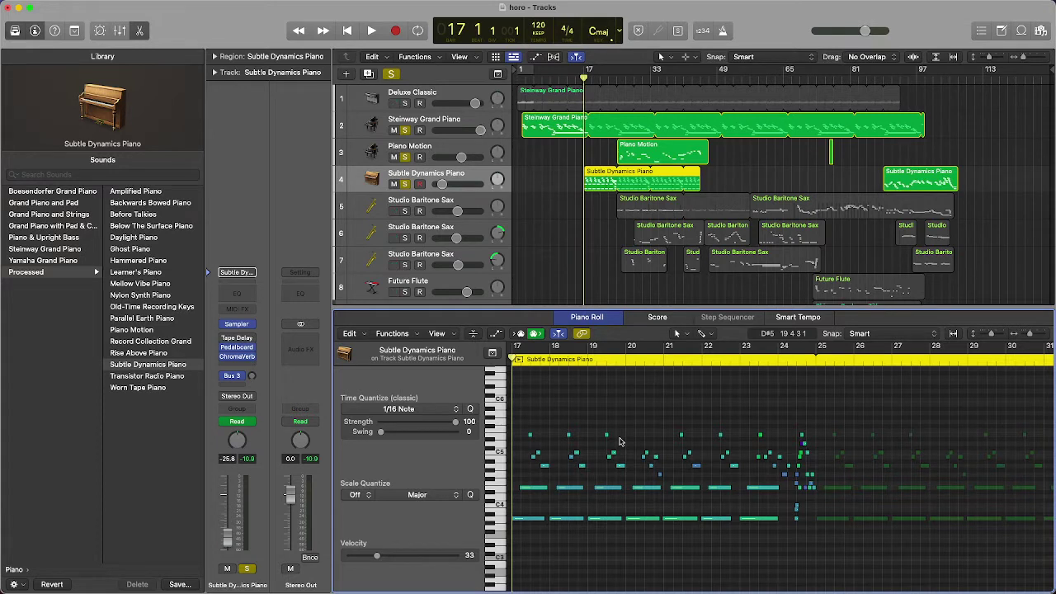
key("space")
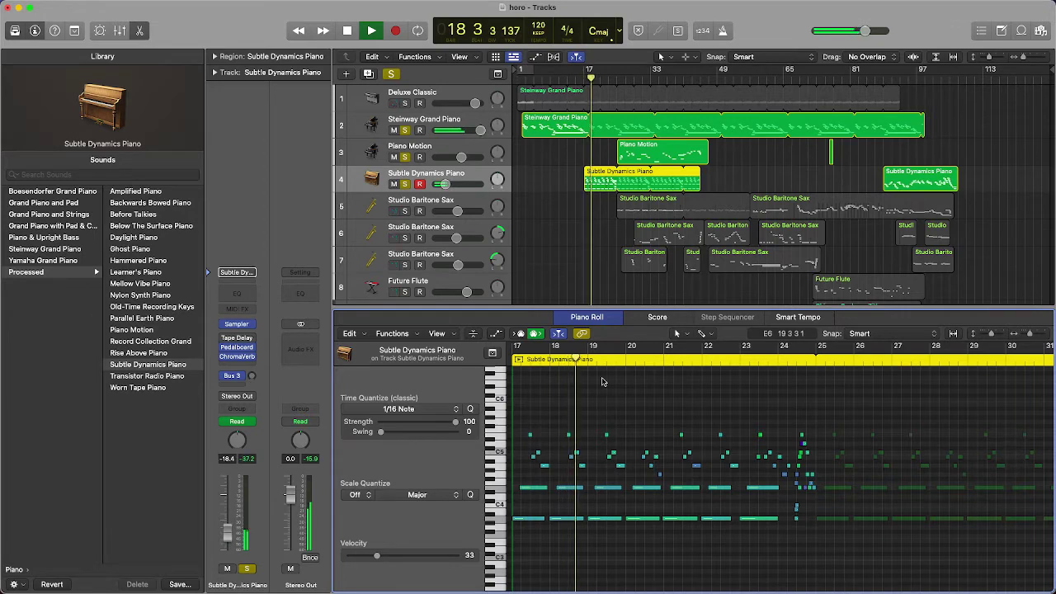
Compare the Steinway Grand Piano notes with the Subtle Dynamics Piano notes in the Piano Roll while the soloed pianos play
double_click(592, 125)
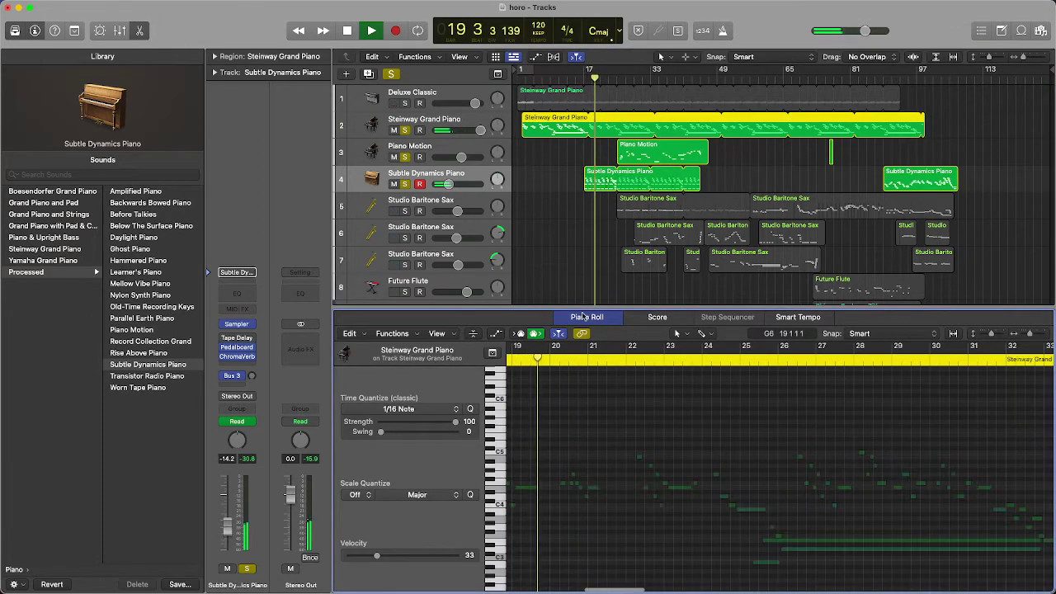
scroll(638, 501, "left", 4)
scroll(639, 500, "left", 5)
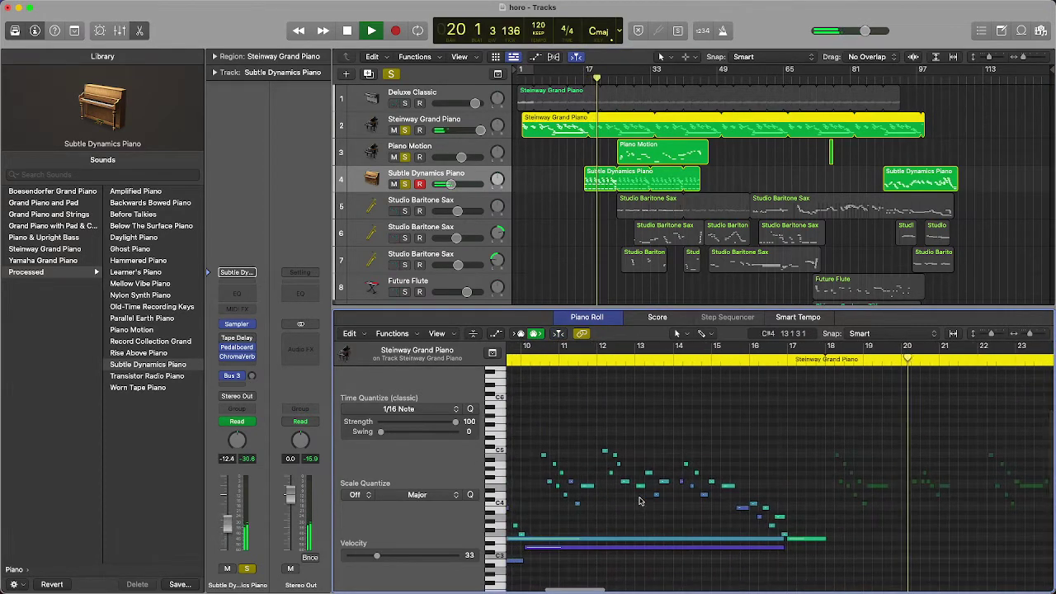
double_click(601, 179)
scroll(730, 426, "left", 3)
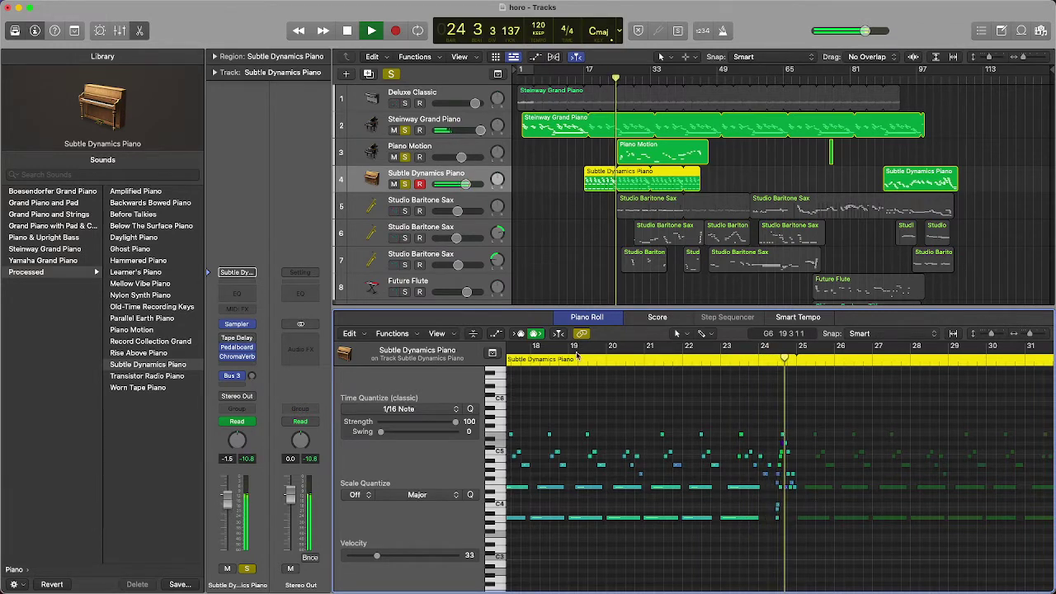
key("space")
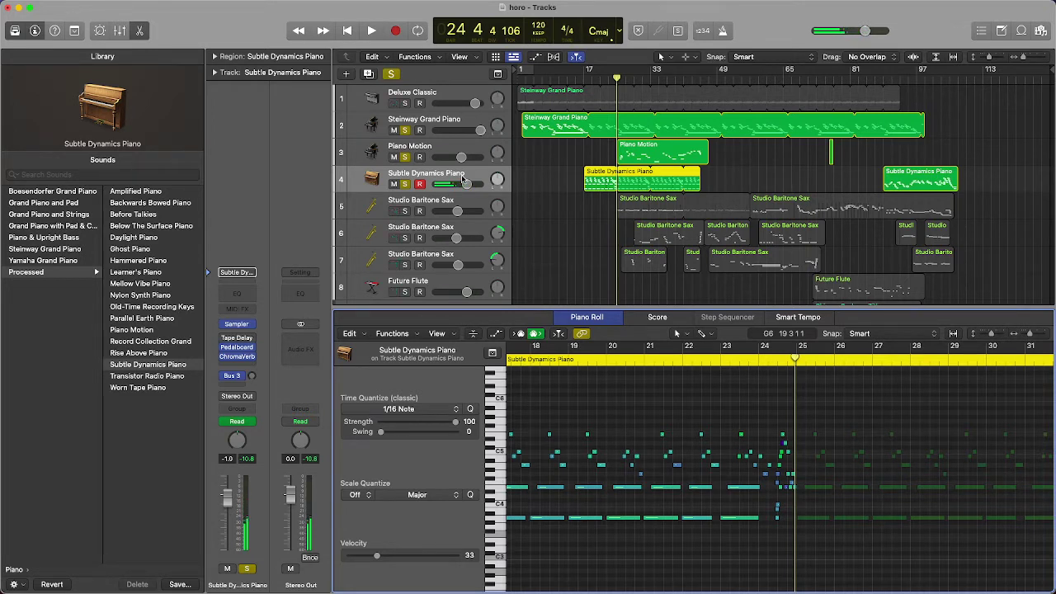
key("space")
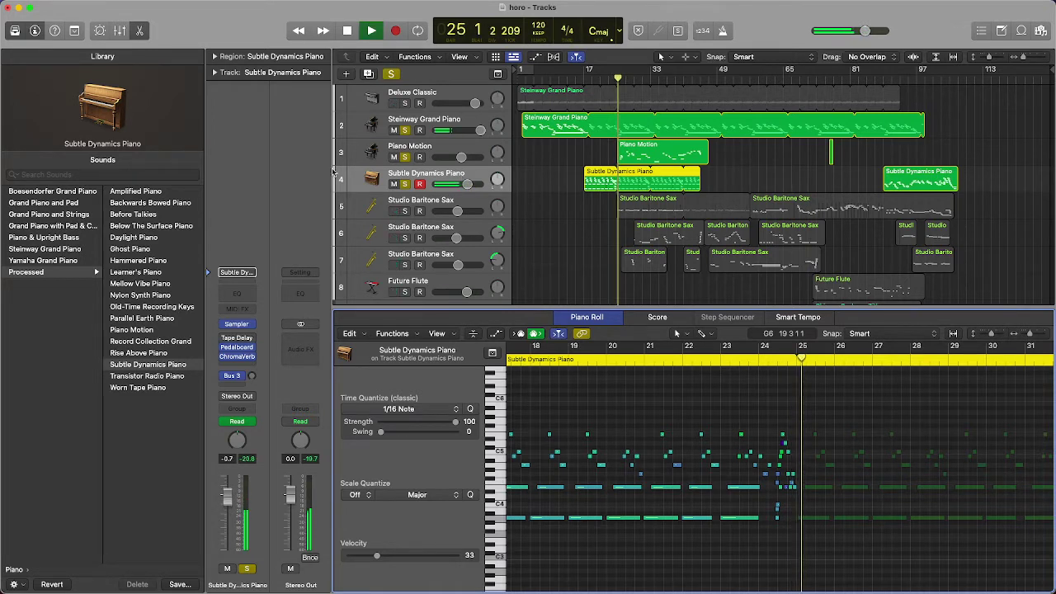
Clear the piano solos, solo the three Studio Baritone Sax tracks and stop playback
left_click(390, 74)
left_click(404, 211)
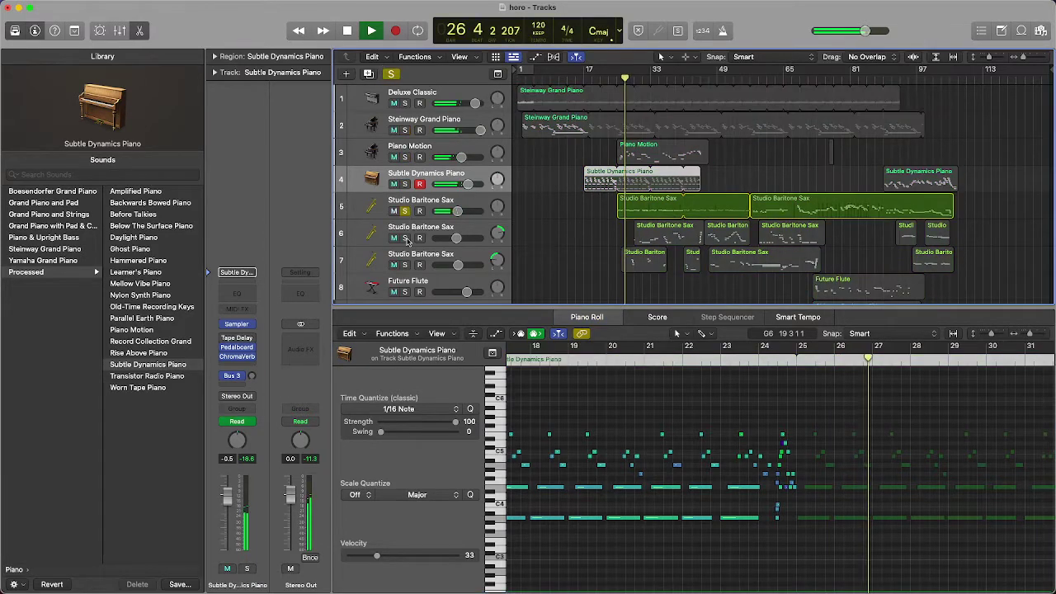
left_click(405, 237)
left_click(404, 264)
key("space")
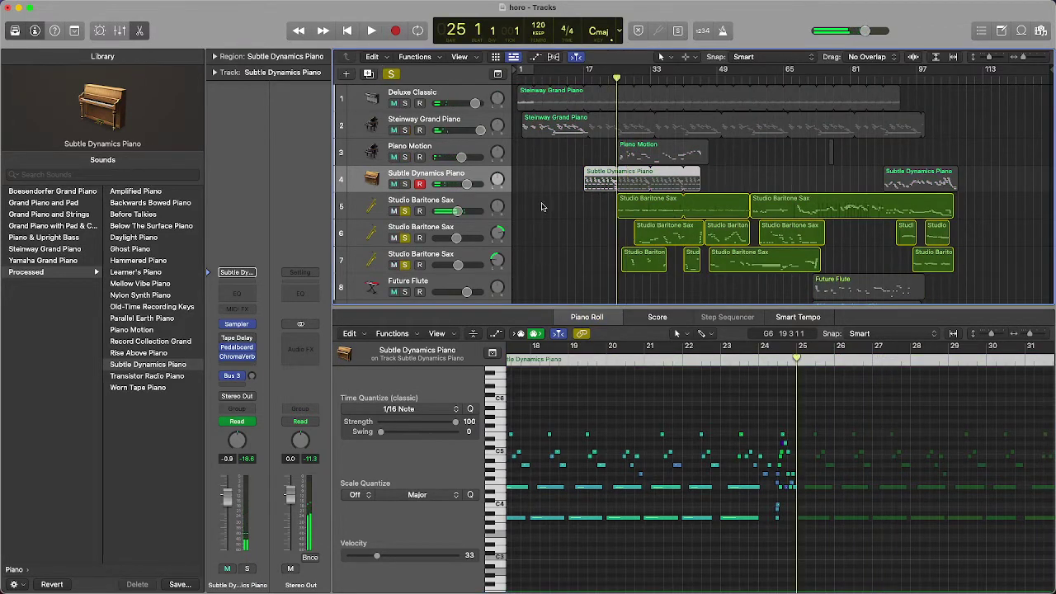
Close the Piano Roll and step through the three Studio Baritone Sax tracks to check their channel settings
left_click(419, 203)
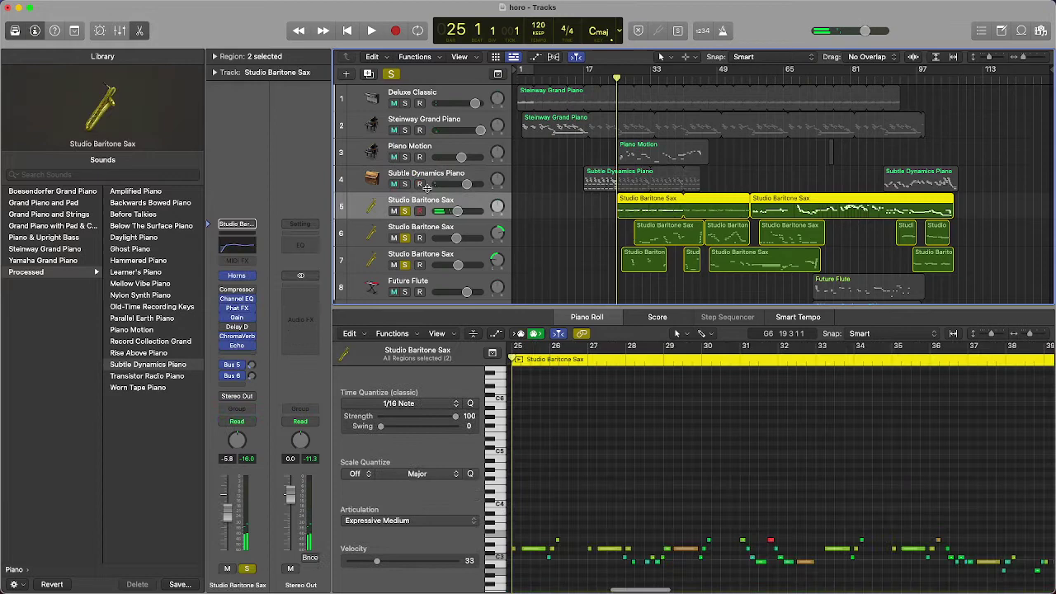
left_click(139, 31)
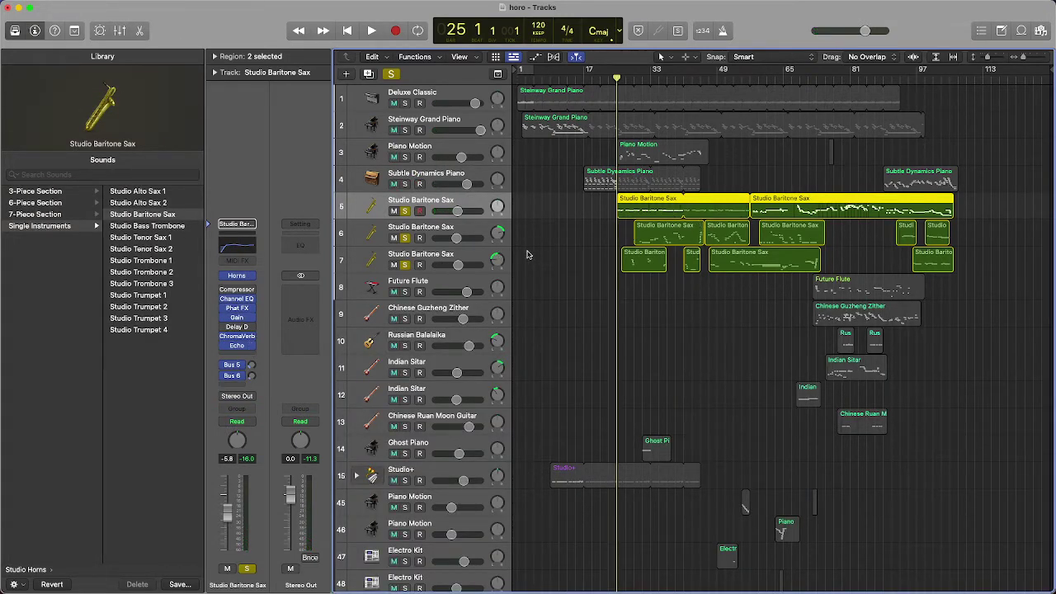
key("Down")
key("Down")
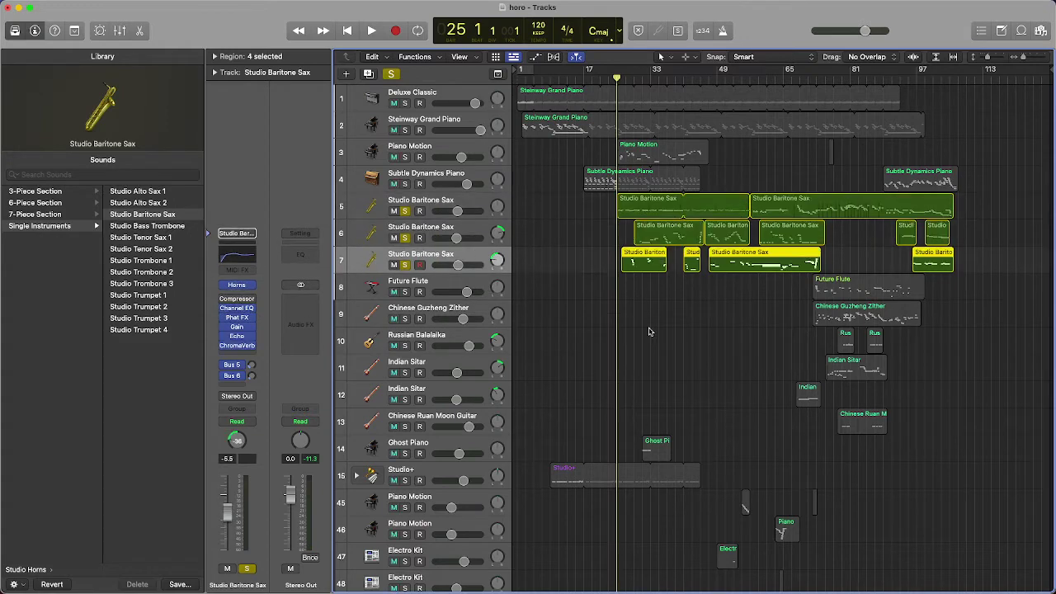
Open the first Studio Baritone Sax region on track 5 in the Piano Roll and examine its notes during playback
key("space")
double_click(660, 202)
key("space")
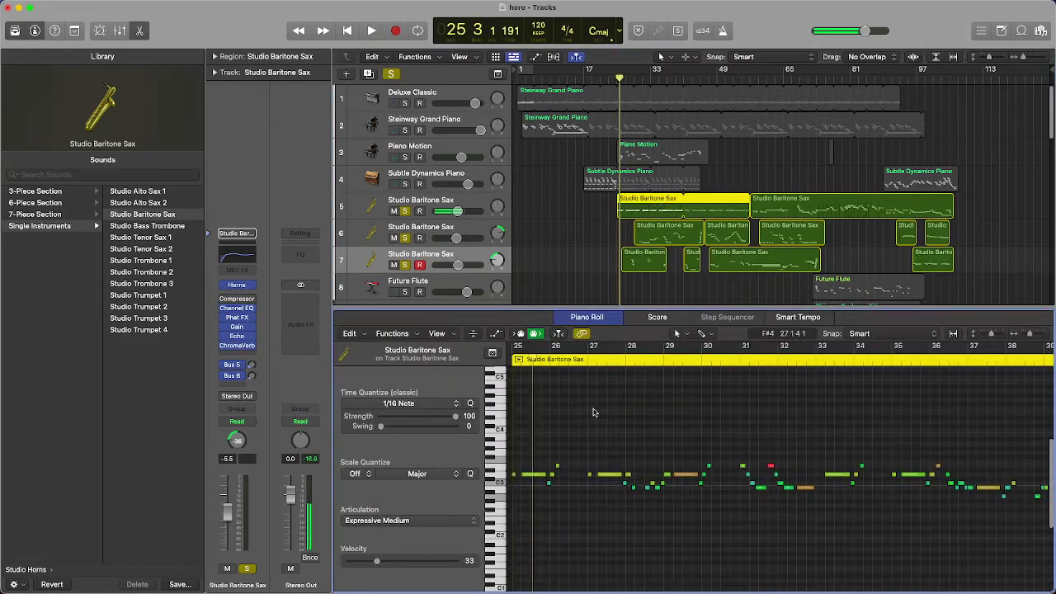
left_click(1036, 334)
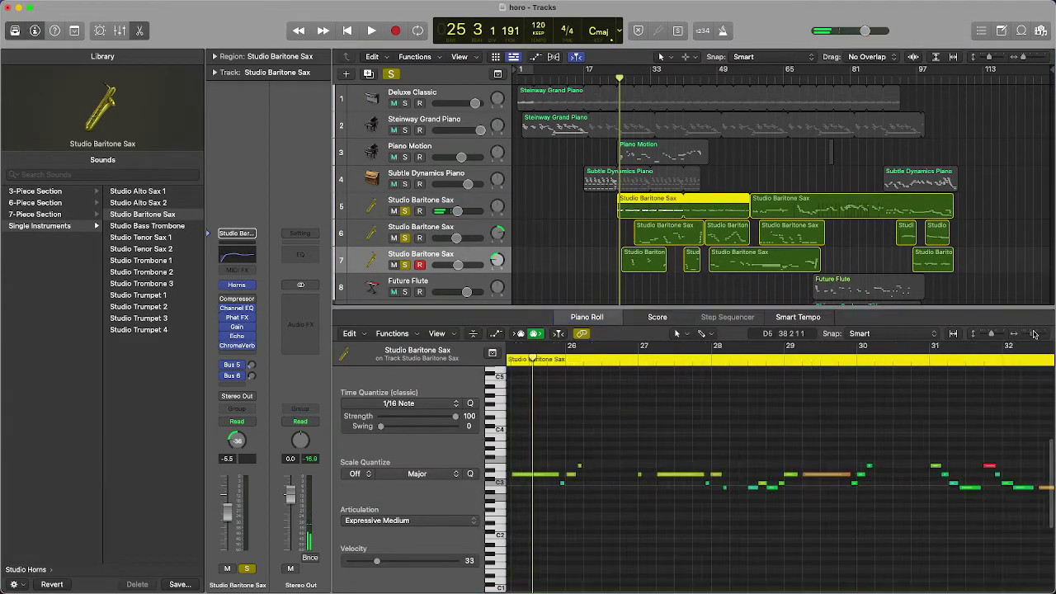
left_click(1028, 334)
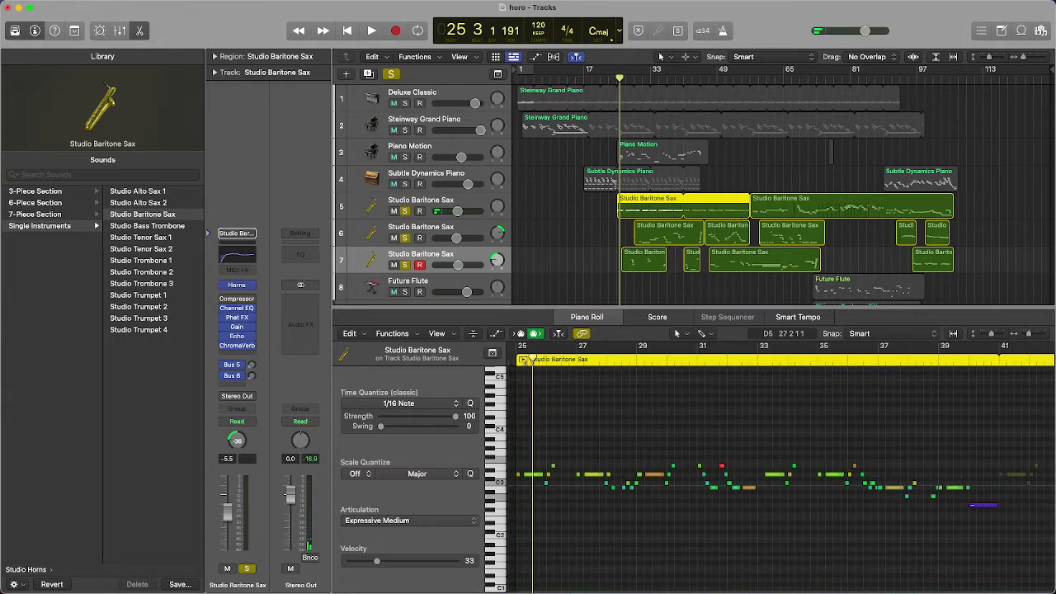
key("space")
scroll(785, 378, "down", 1)
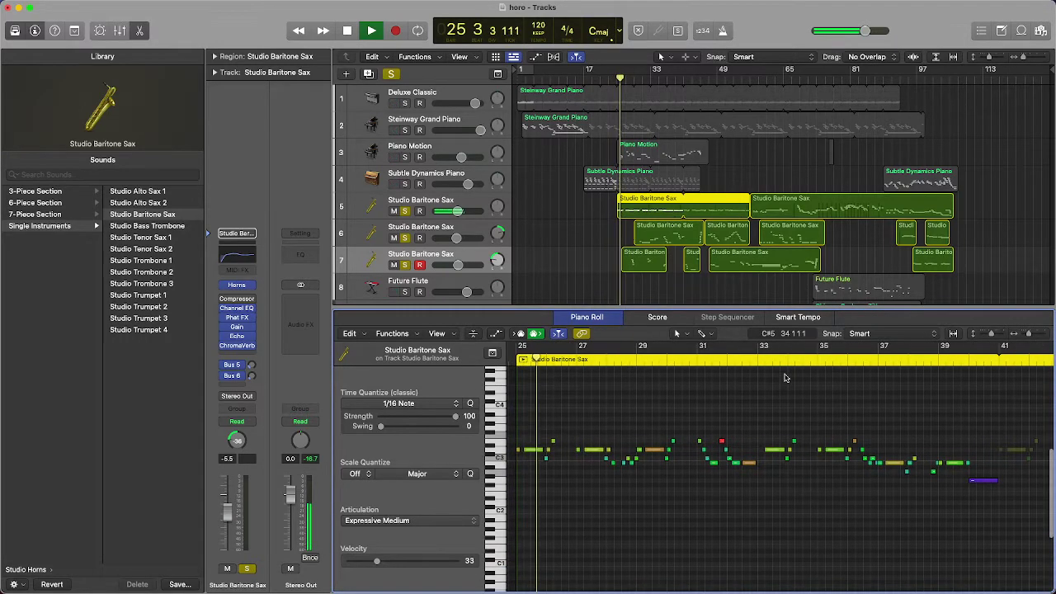
scroll(785, 378, "down", 1)
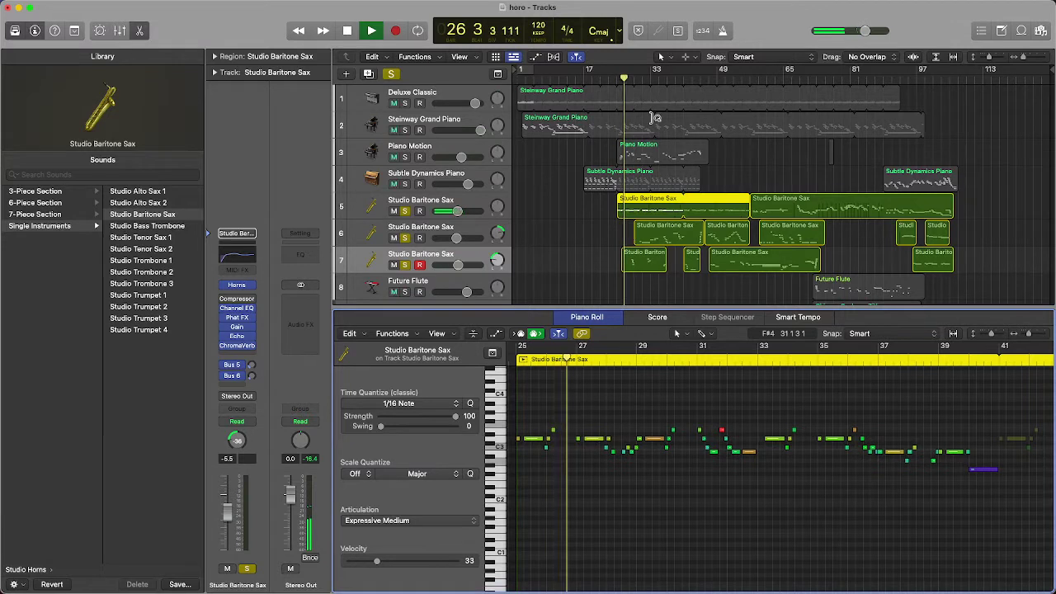
View the notes of the first Studio Baritone Sax regions on tracks 7 and 6, and close the Piano Roll
left_click(647, 265)
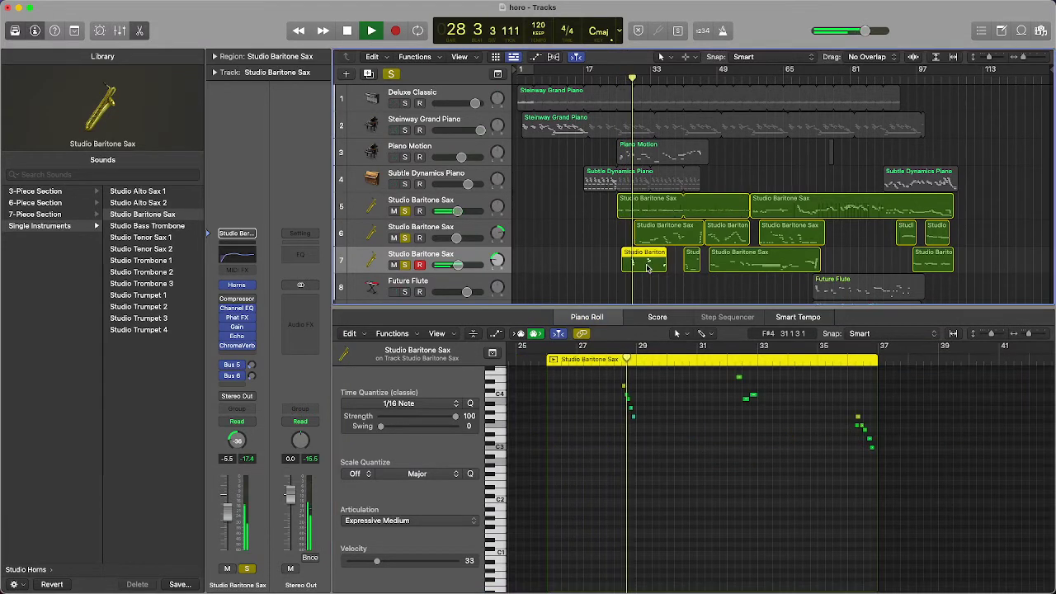
left_click(651, 237)
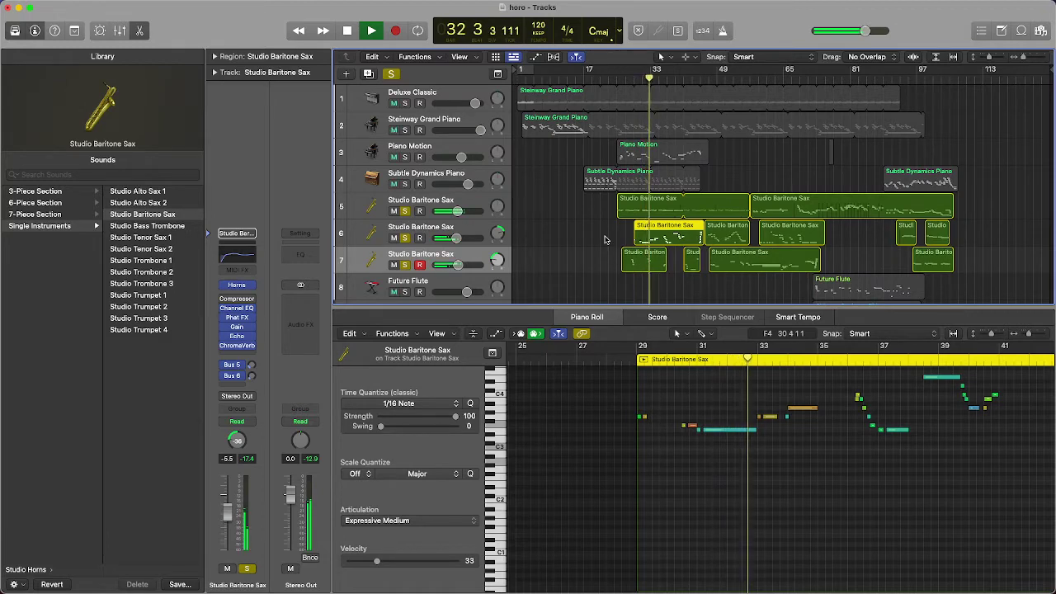
left_click(140, 31)
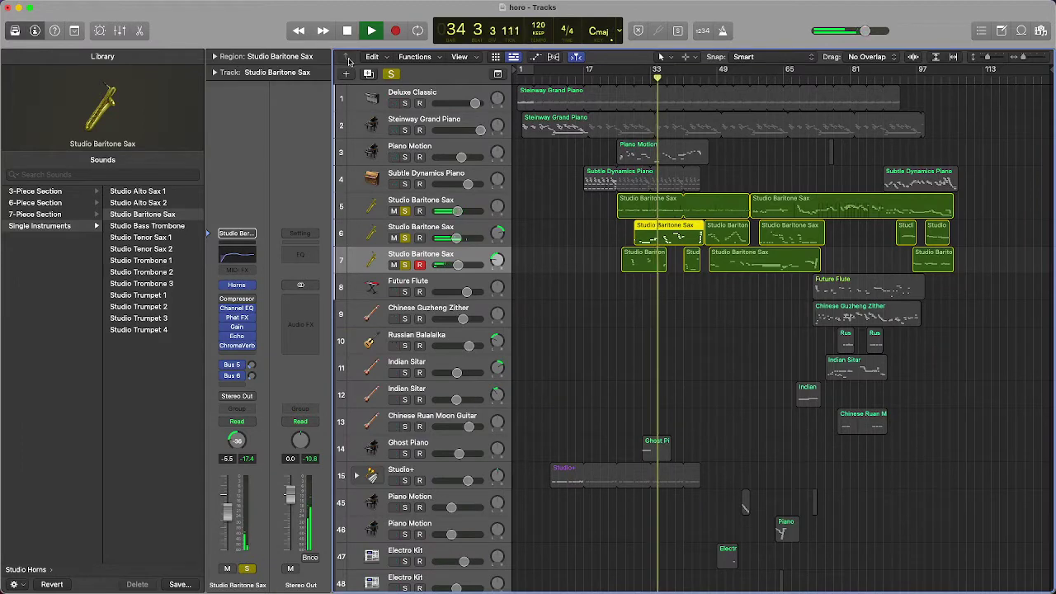
Clear the Studio Baritone Sax solos, look over the remaining tracks down to Upright Studio Bass and stop playback
scroll(789, 269, "down", 4)
scroll(742, 265, "down", 4)
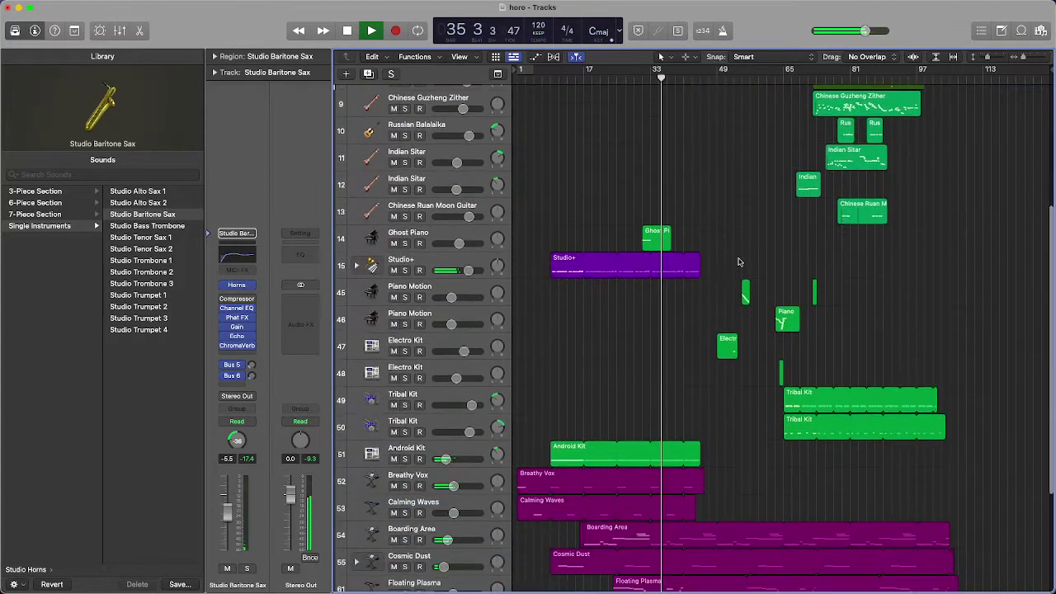
scroll(721, 274, "down", 4)
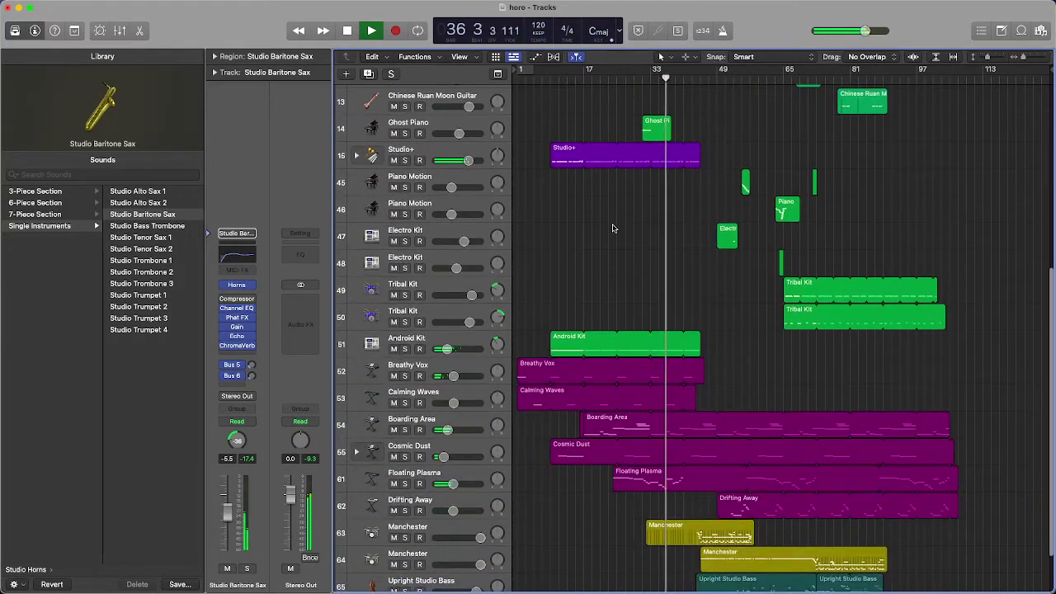
scroll(717, 284, "down", 3)
scroll(719, 408, "up", 1)
key("space")
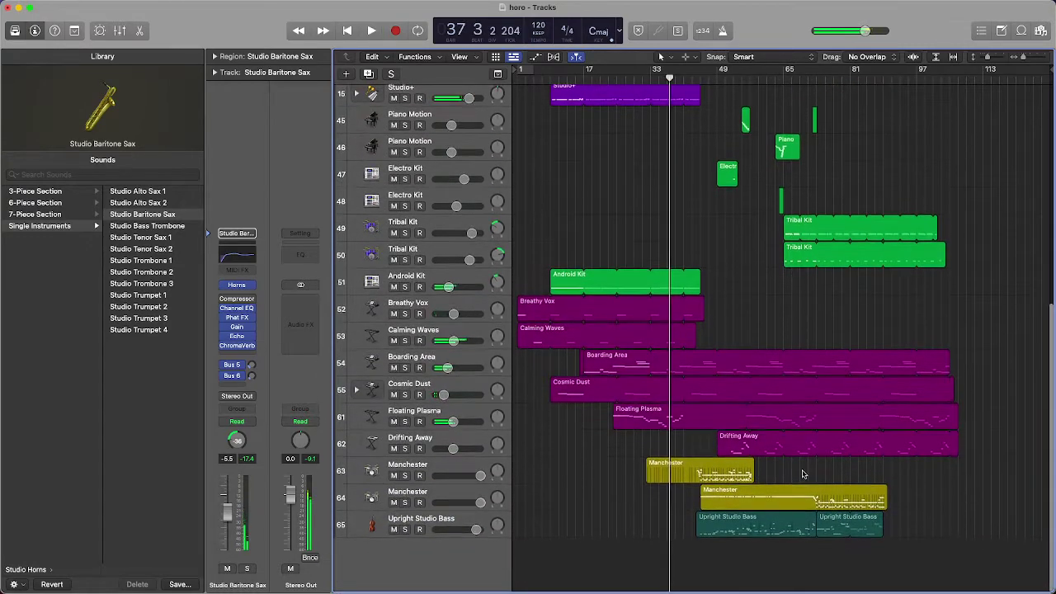
Open the Manchester region on track 63 in the Piano Roll and review its drum notes by playing from bar 44
left_click(702, 473)
double_click(705, 472)
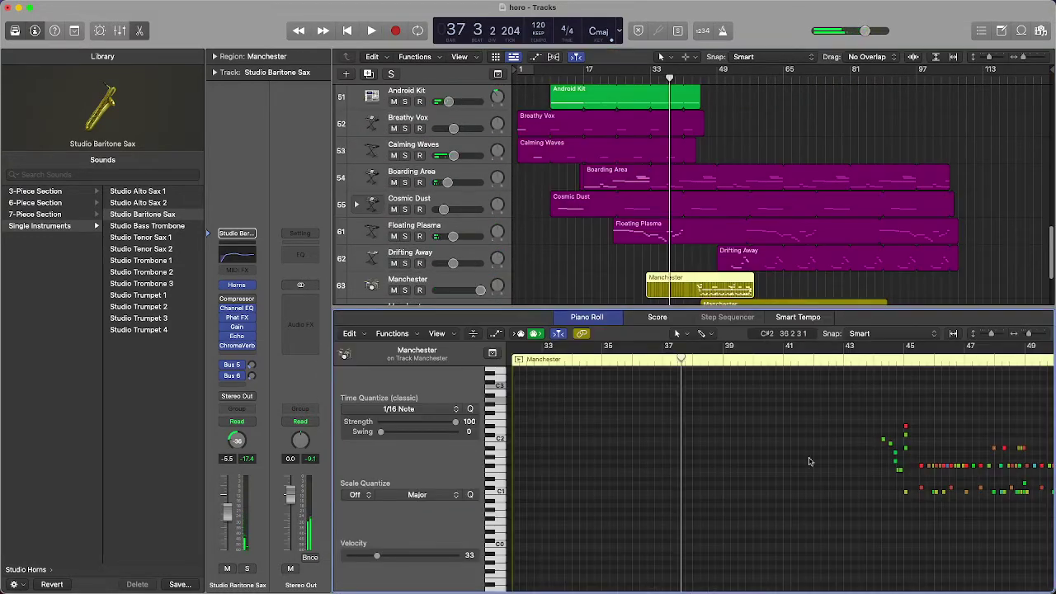
scroll(867, 384, "right", 3)
left_click(738, 361)
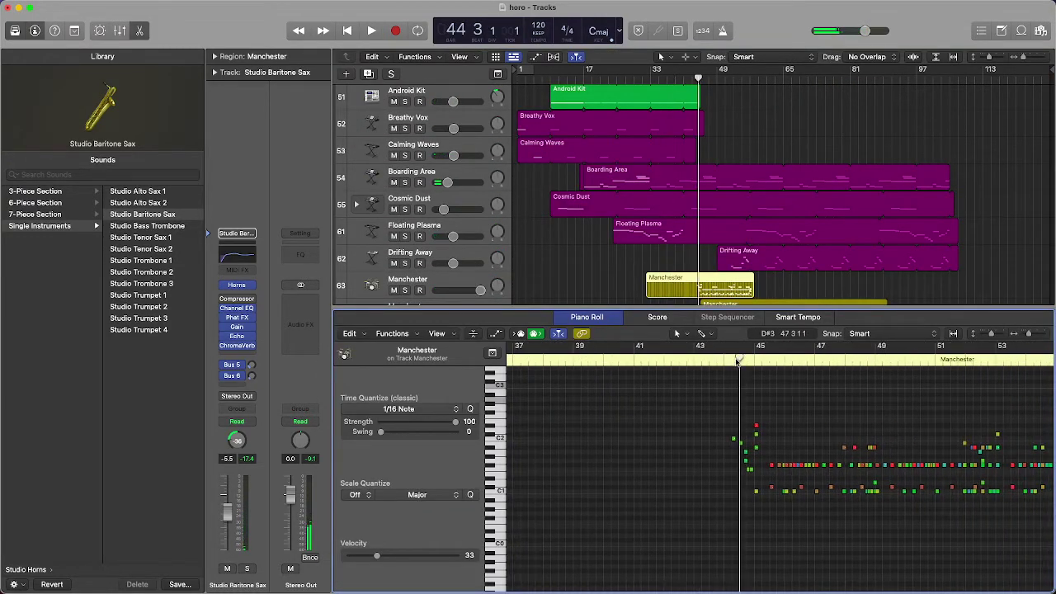
left_click(451, 279)
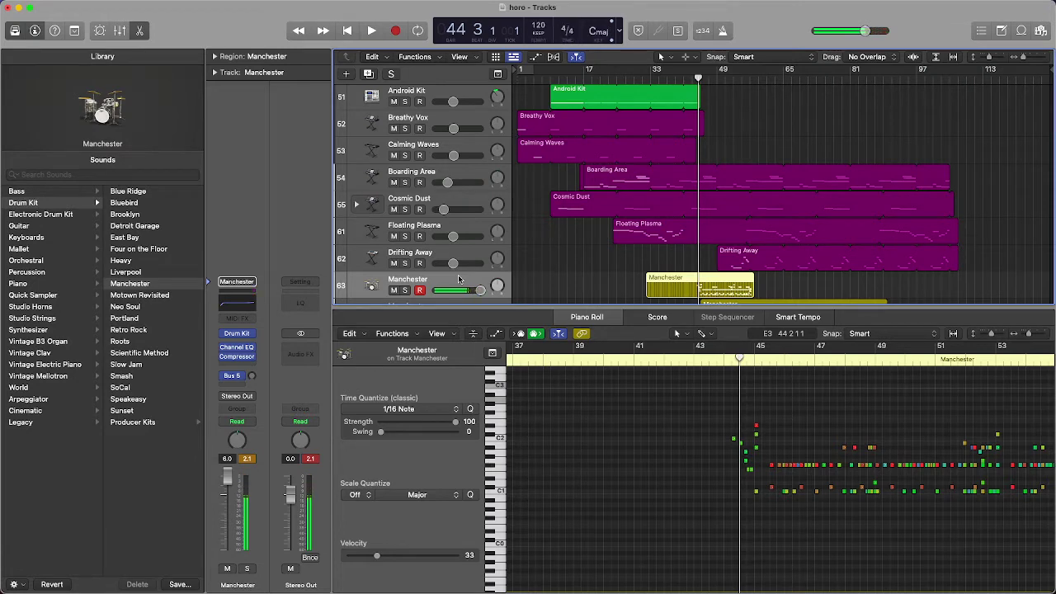
key("space")
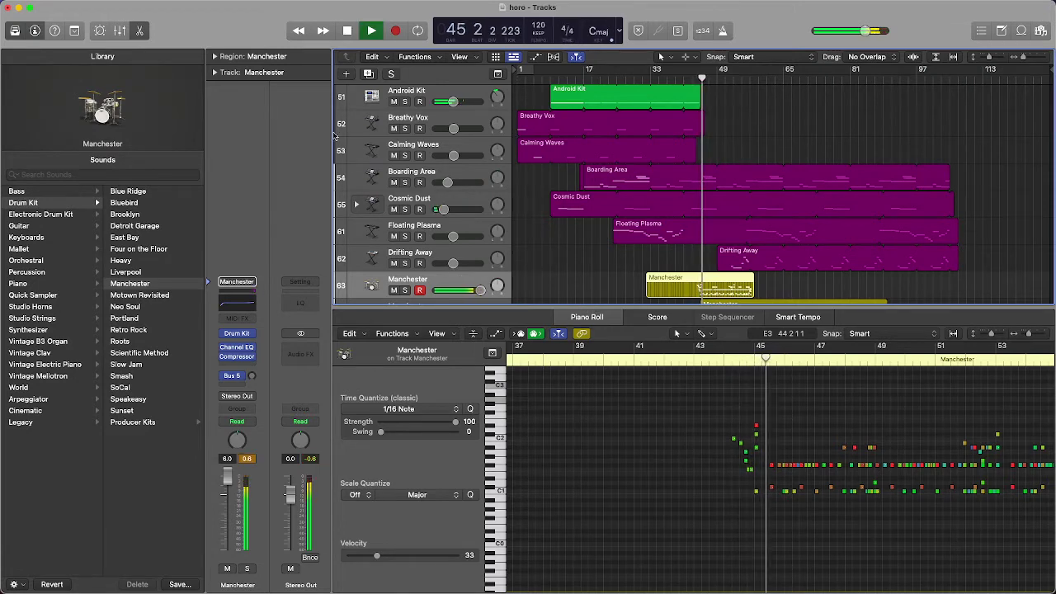
key("e")
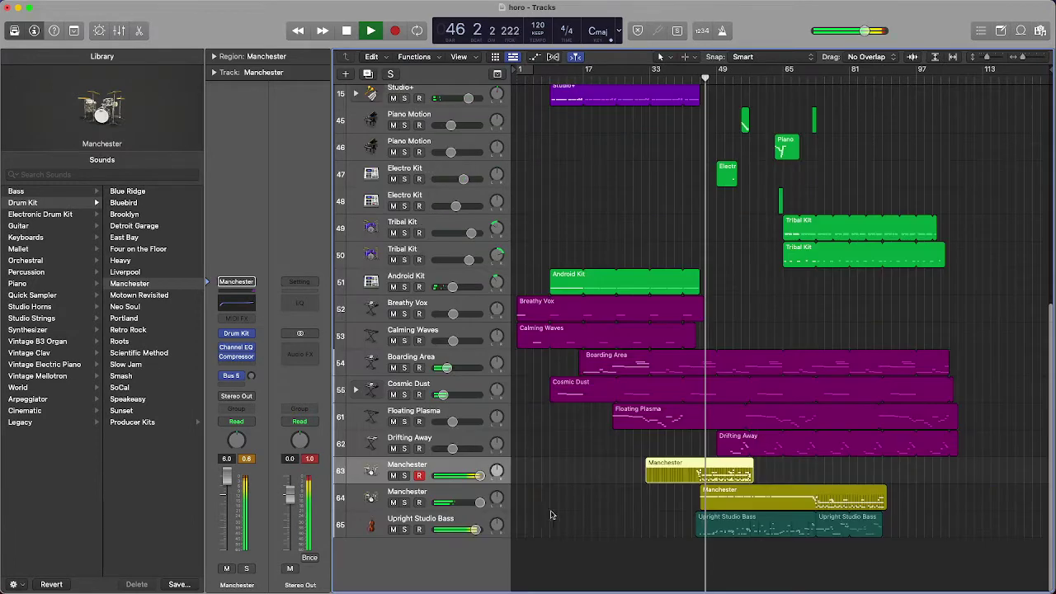
key("space")
left_click(405, 476)
left_click(404, 502)
left_click(405, 475)
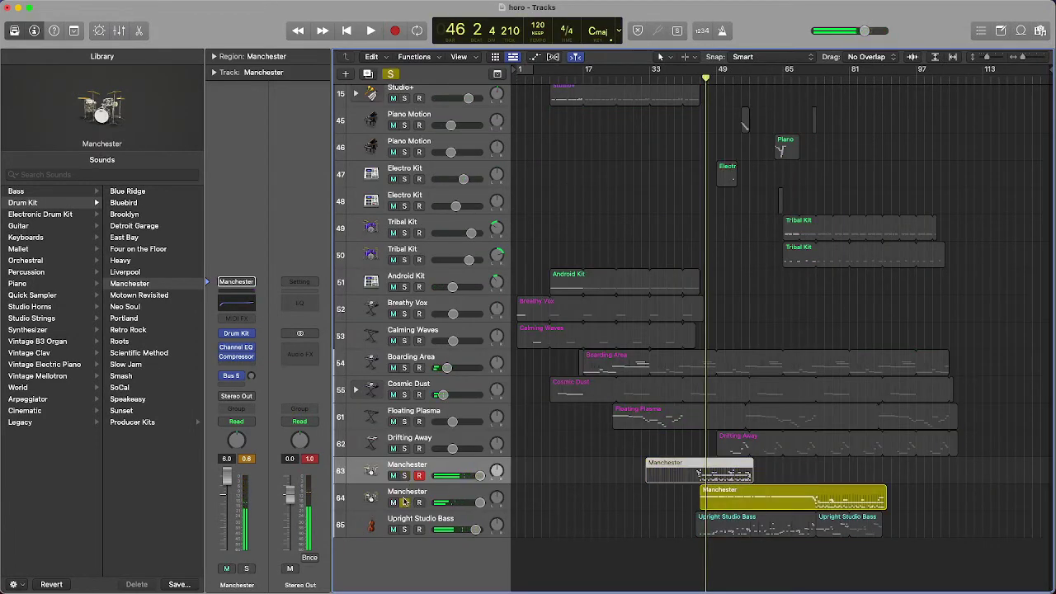
left_click(404, 502)
Look over the arrangement from the piano and Studio Baritone Sax tracks down to the Manchester and Upright Studio Bass tracks
scroll(627, 330, "up", 12)
left_click_drag(575, 194, 675, 279)
left_click_drag(995, 274, 519, 195)
left_click(529, 200)
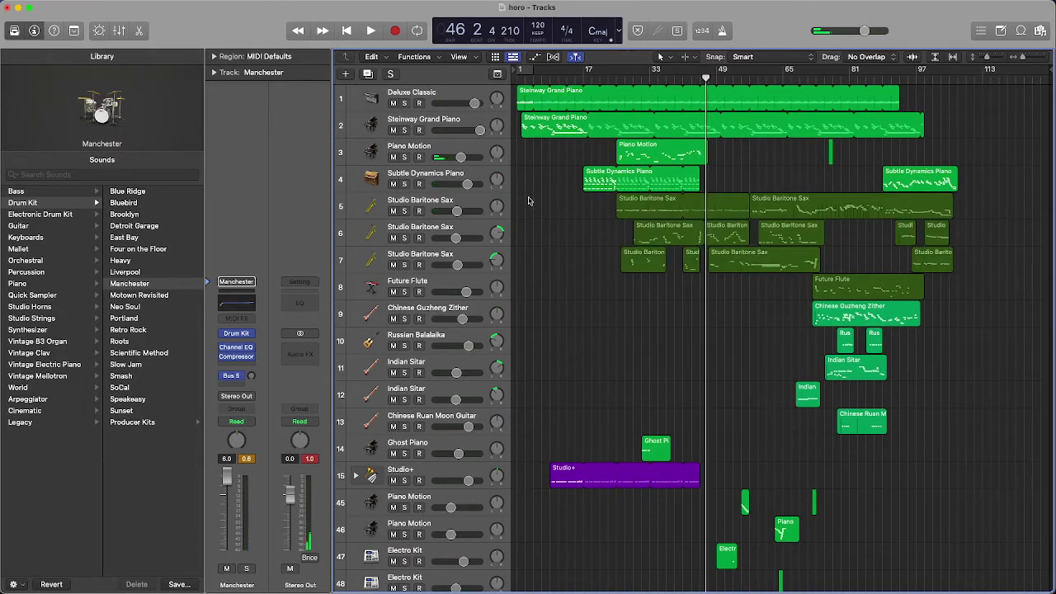
scroll(555, 306, "down", 15)
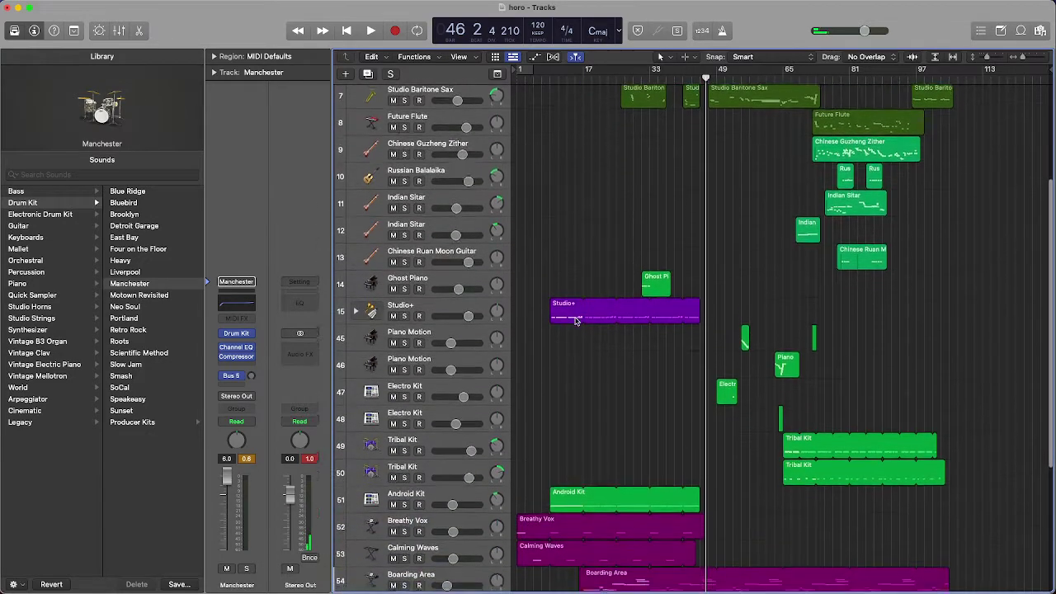
scroll(544, 330, "up", 2)
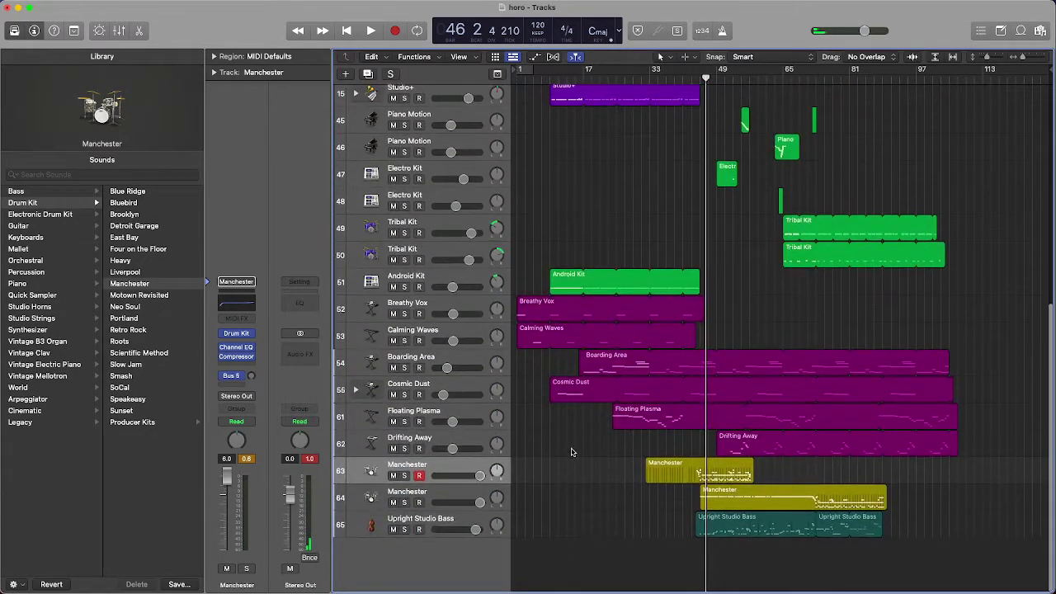
Solo the Manchester track 63 and play it from bar 46 with its notes shown in the Piano Roll
left_click(403, 476)
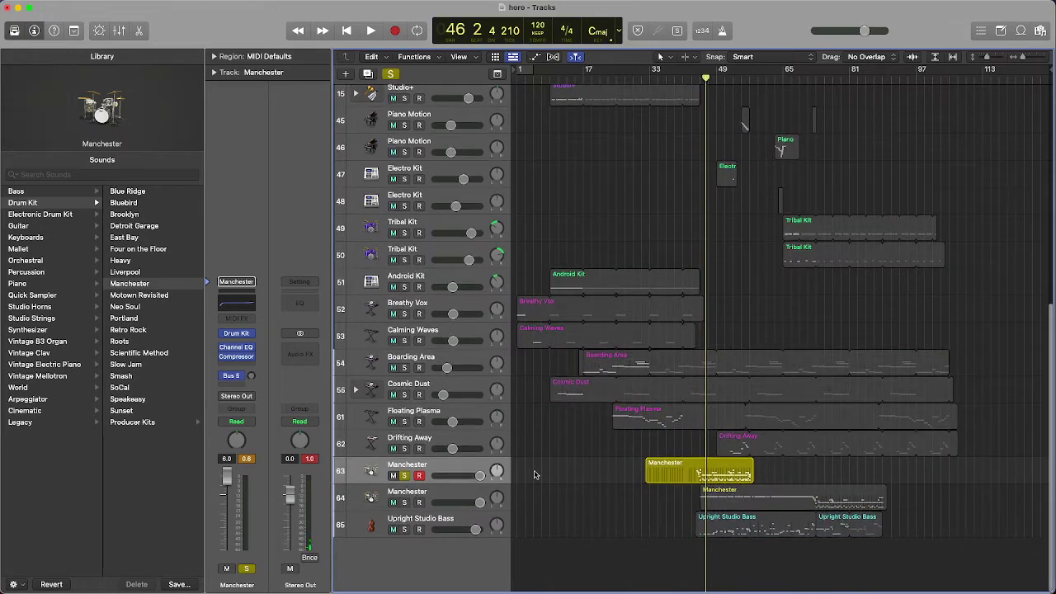
key("space")
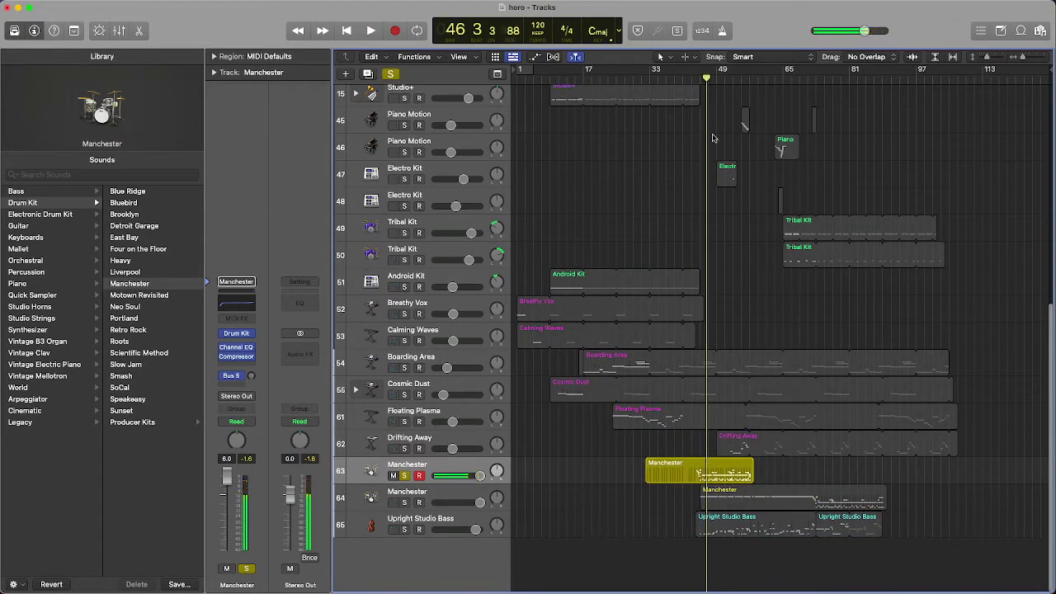
key("comma")
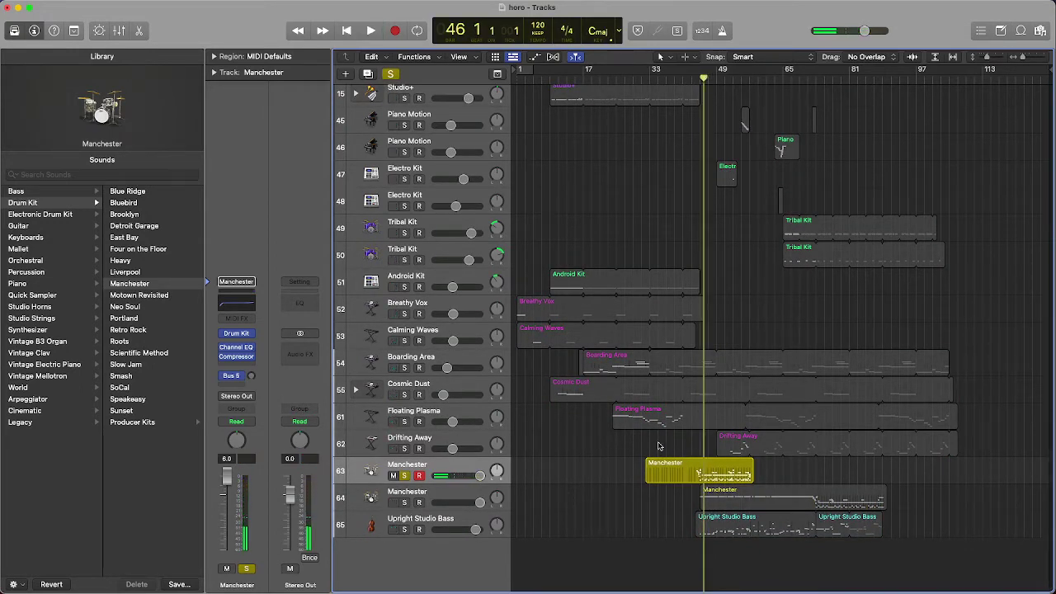
key("space")
key("e")
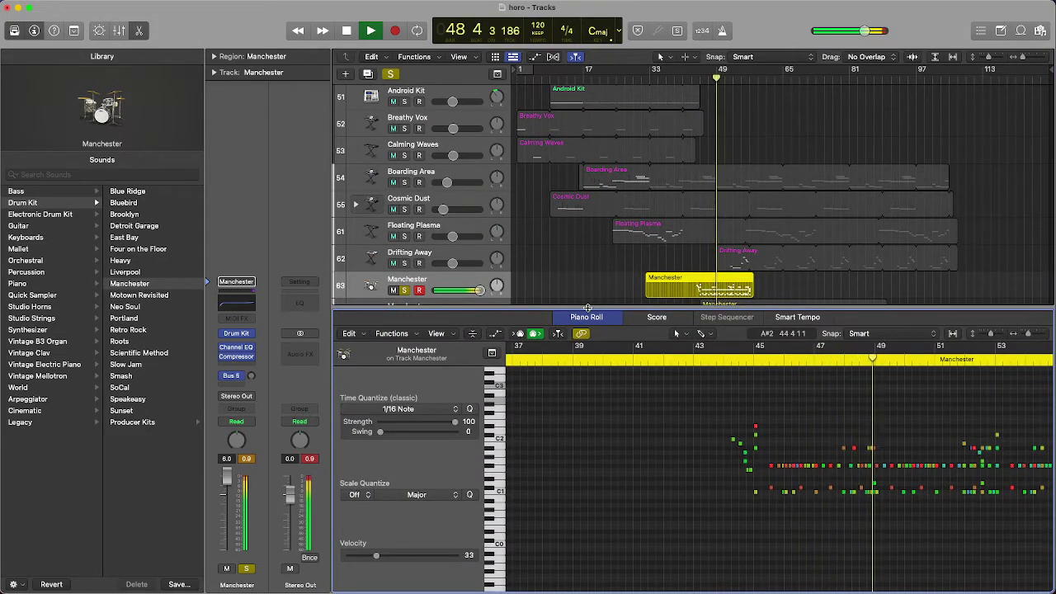
Add the Manchester track 64 to the solo and examine the notes of its region during playback
scroll(586, 240, "down", 2)
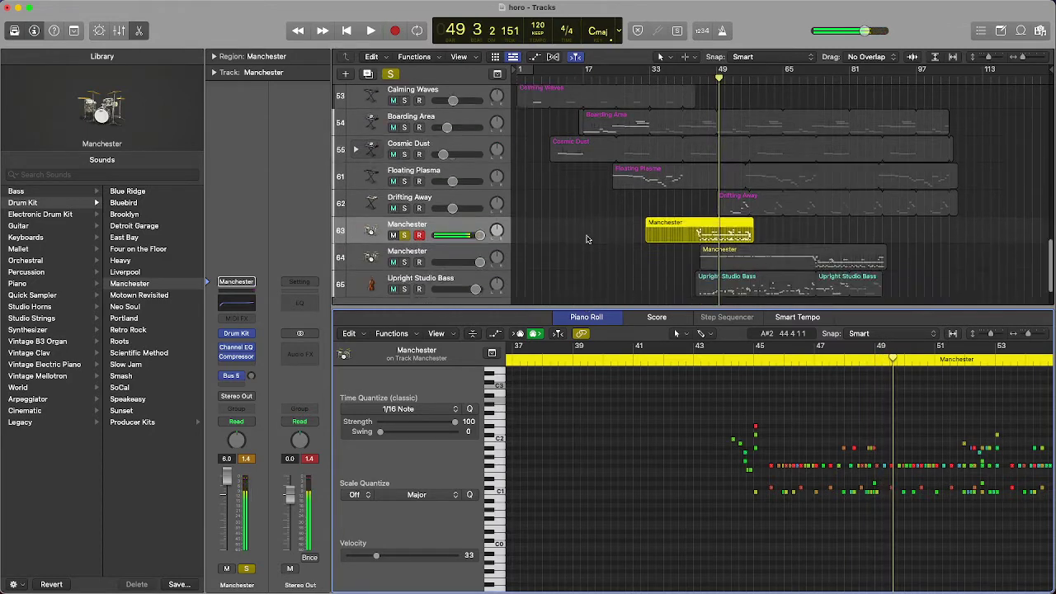
scroll(587, 239, "down", 2)
left_click(650, 175)
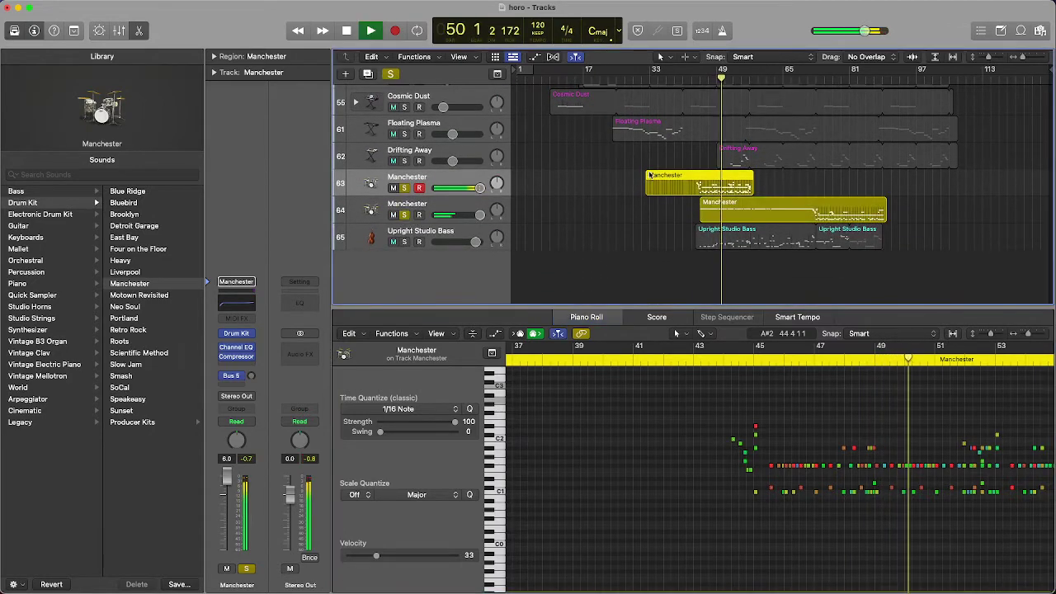
left_click(833, 205)
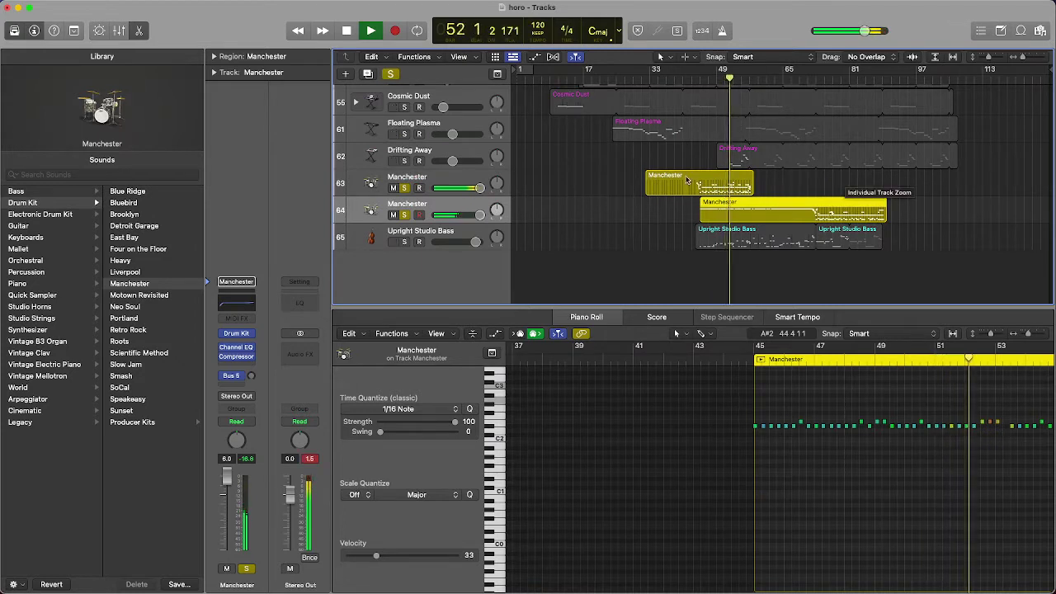
Solo Upright Studio Bass with the drums and examine its first region's notes in the Piano Roll while playing from bar 44
left_click(516, 231)
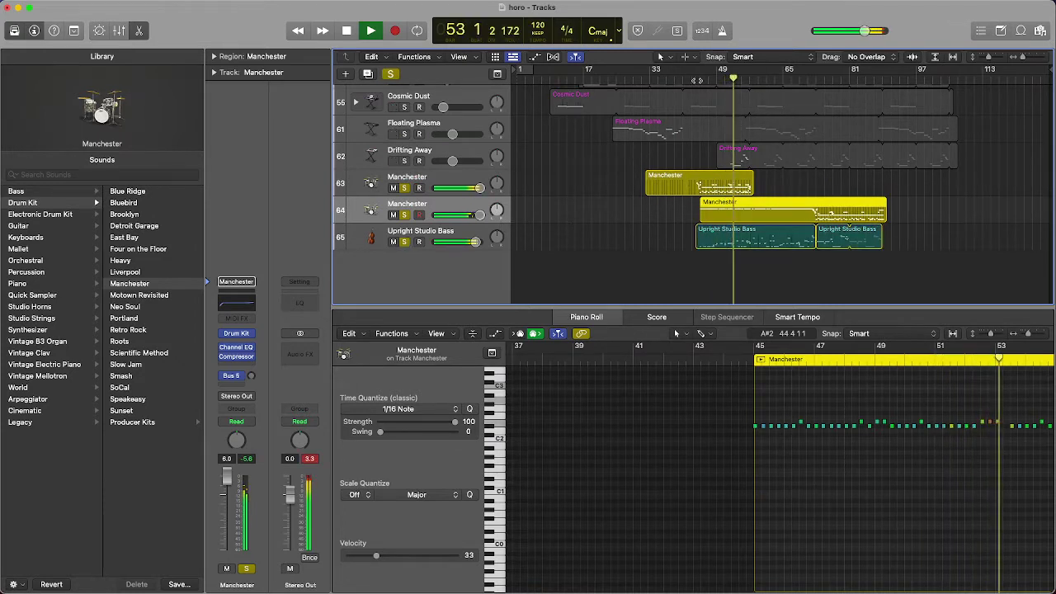
key("space")
left_click(735, 237)
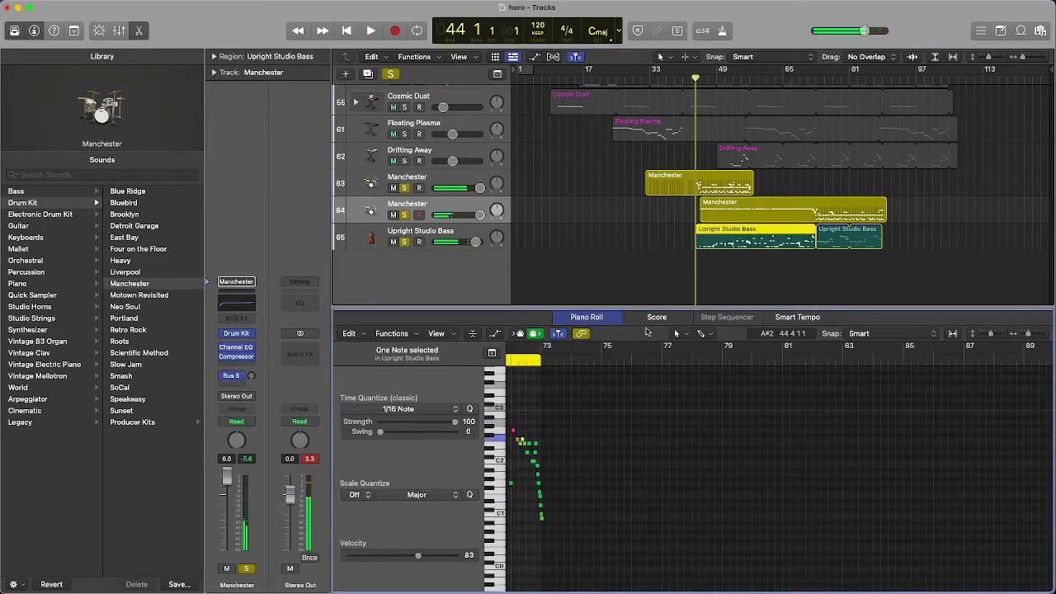
key("space")
left_click(707, 431)
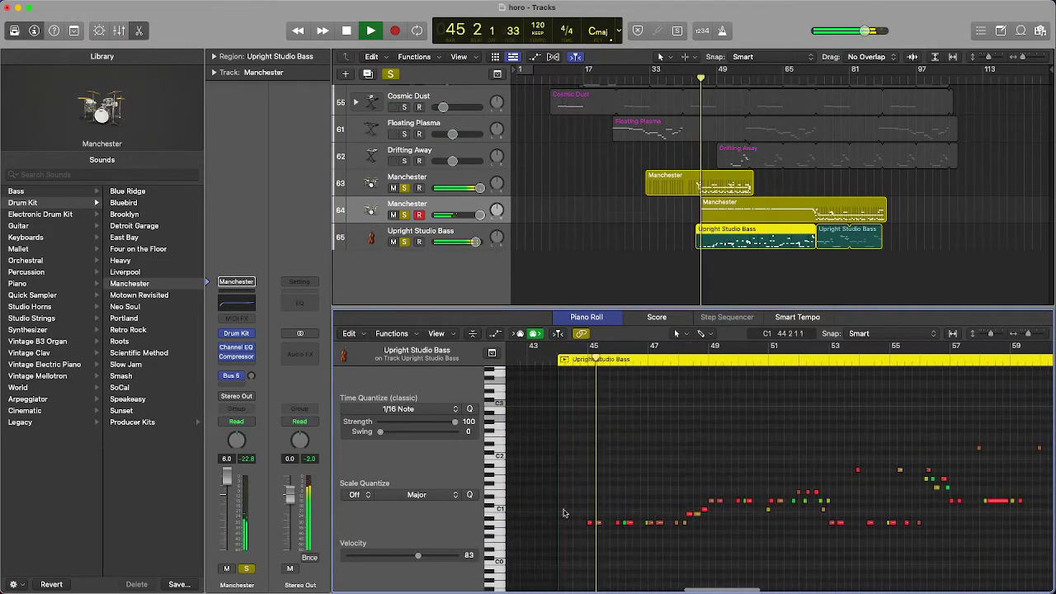
mouse_move(1034, 333)
left_mouse_down()
mouse_move(981, 337)
mouse_move(1038, 335)
mouse_move(990, 334)
mouse_move(1026, 335)
left_mouse_up()
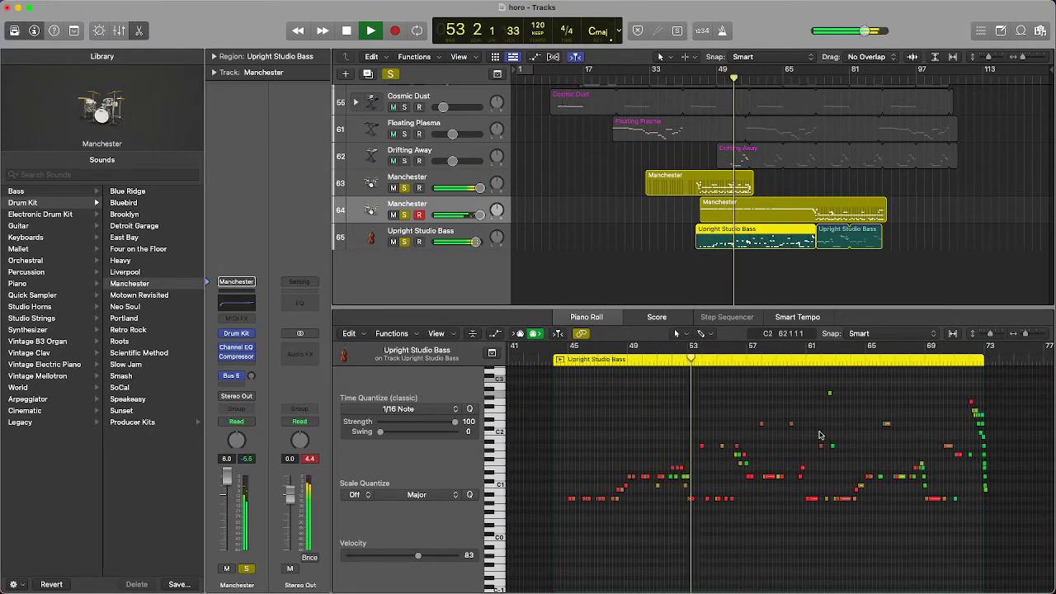
Listen to the end of the first bass region from bar 69 and from bar 72, and stop playback
left_click(922, 362)
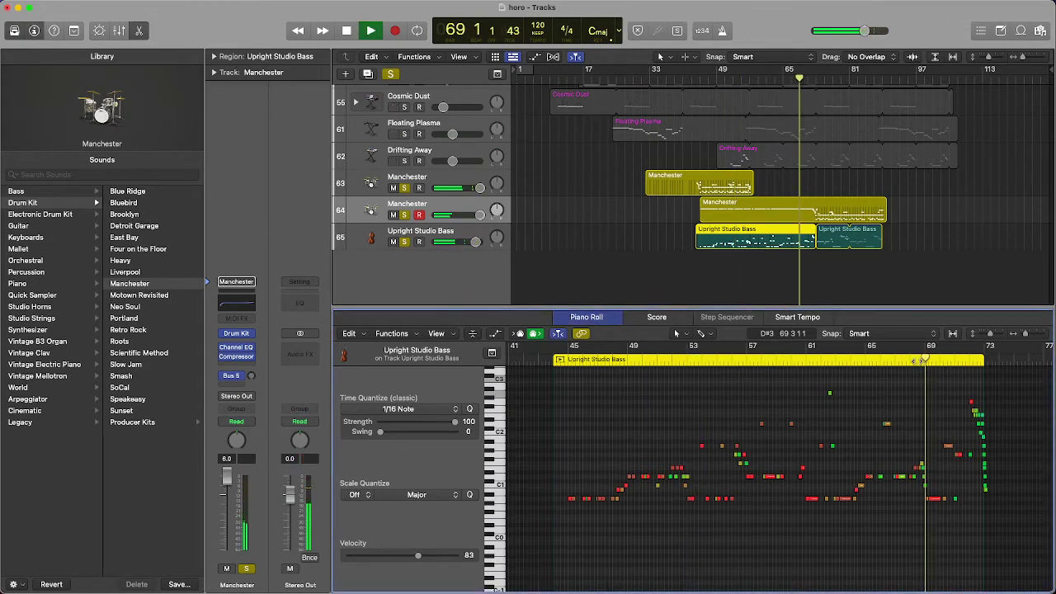
left_click(969, 361)
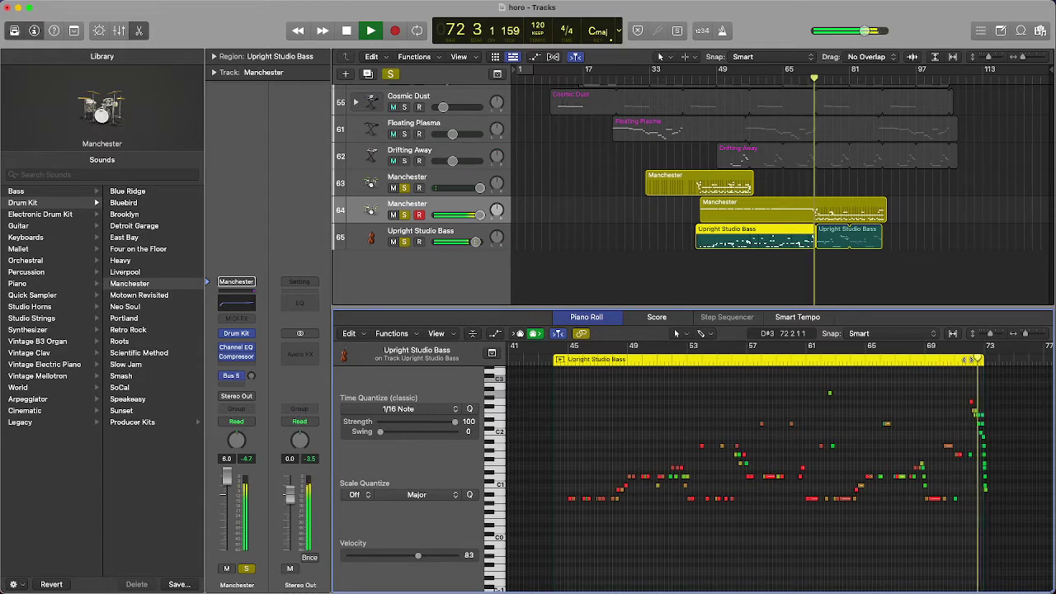
key("space")
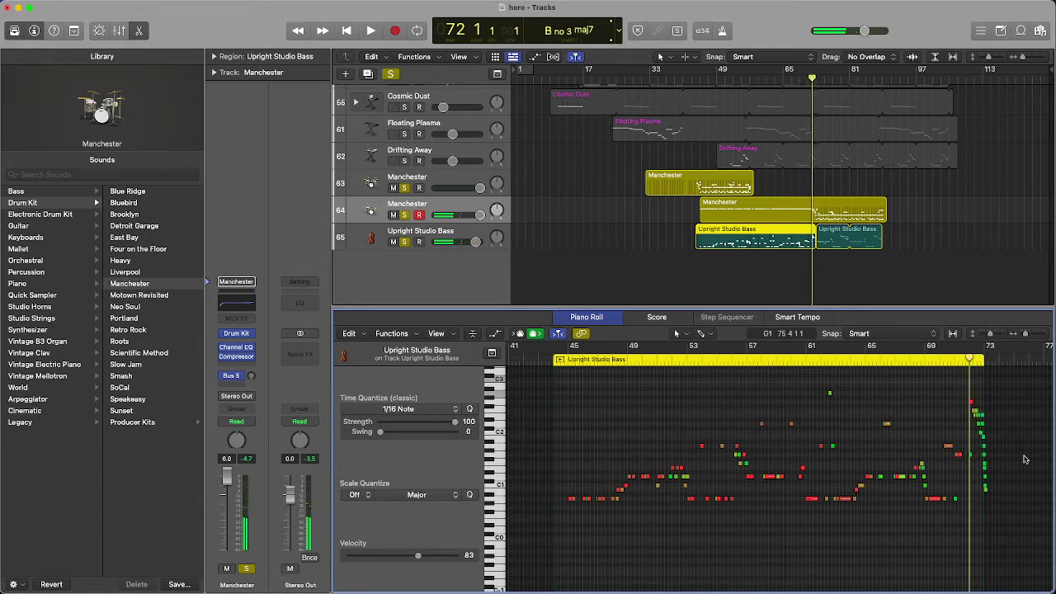
Select the Upright Studio Bass track, play from bar 72 and remove the solo from both Manchester tracks
left_click(474, 242)
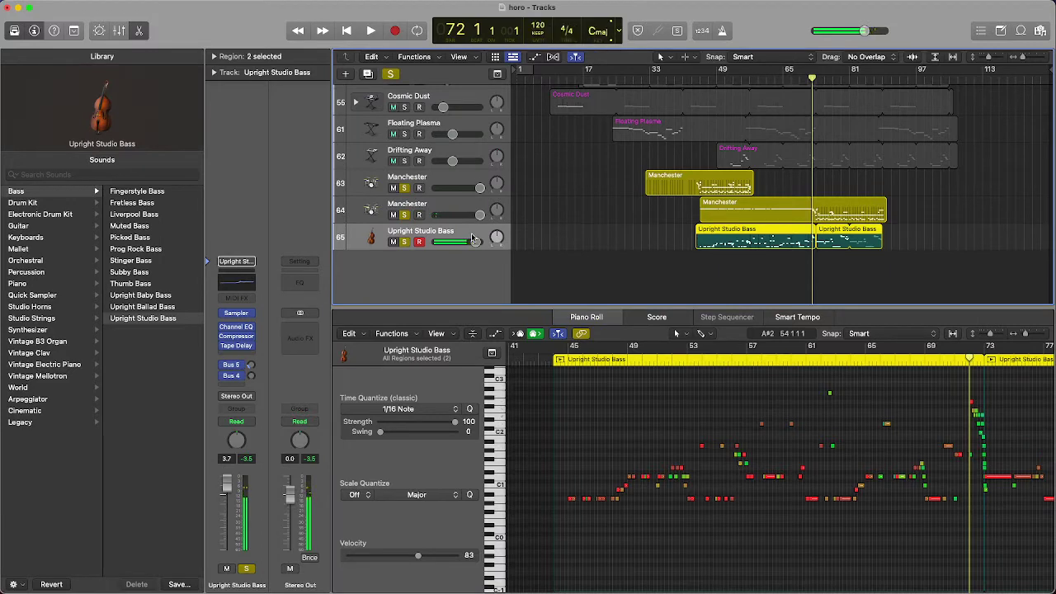
key("space")
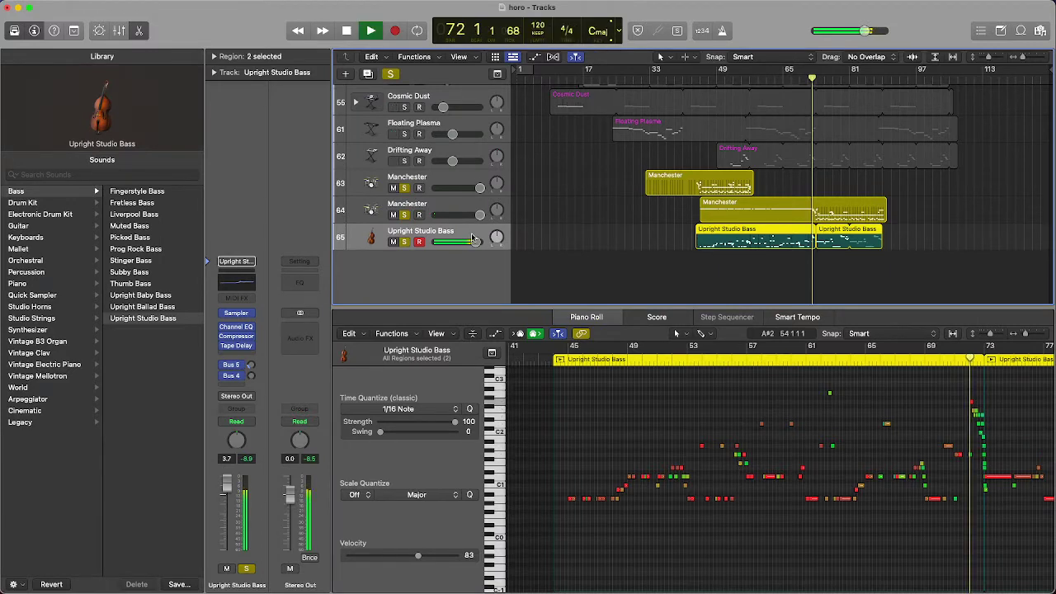
left_click(404, 214)
left_click(404, 187)
key("space")
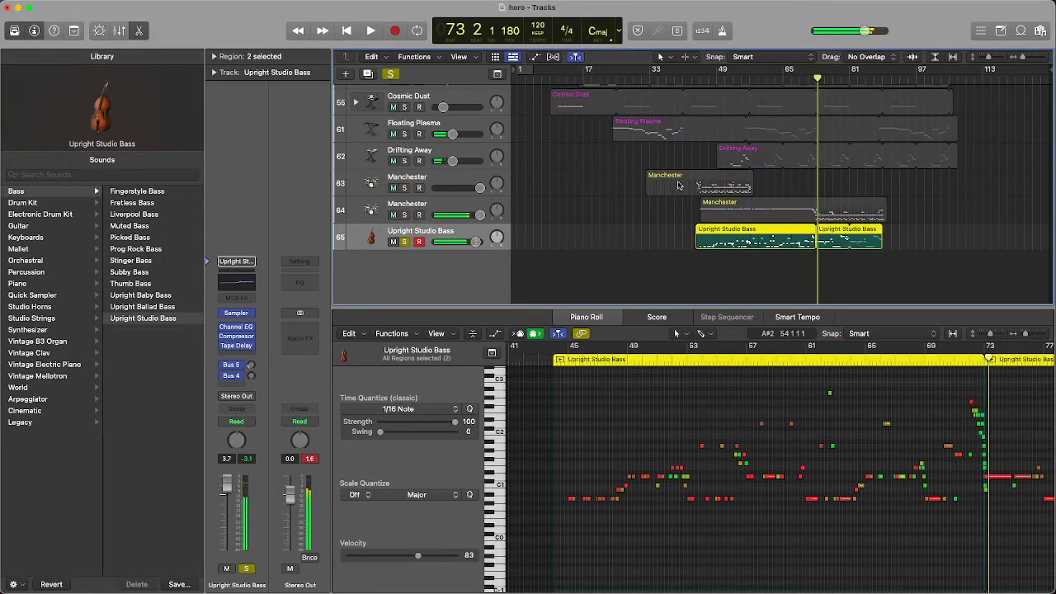
Position the playhead at bar 71 and show the closing notes of the first Upright Studio Bass region in the Piano Roll
left_click(805, 79)
scroll(990, 397, "right", 5)
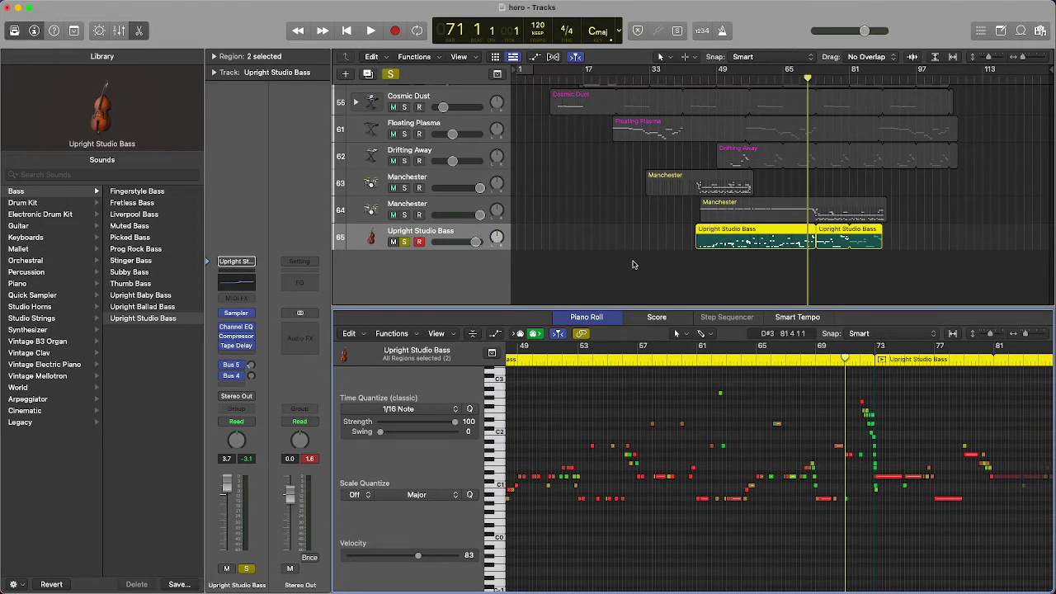
left_click(687, 241)
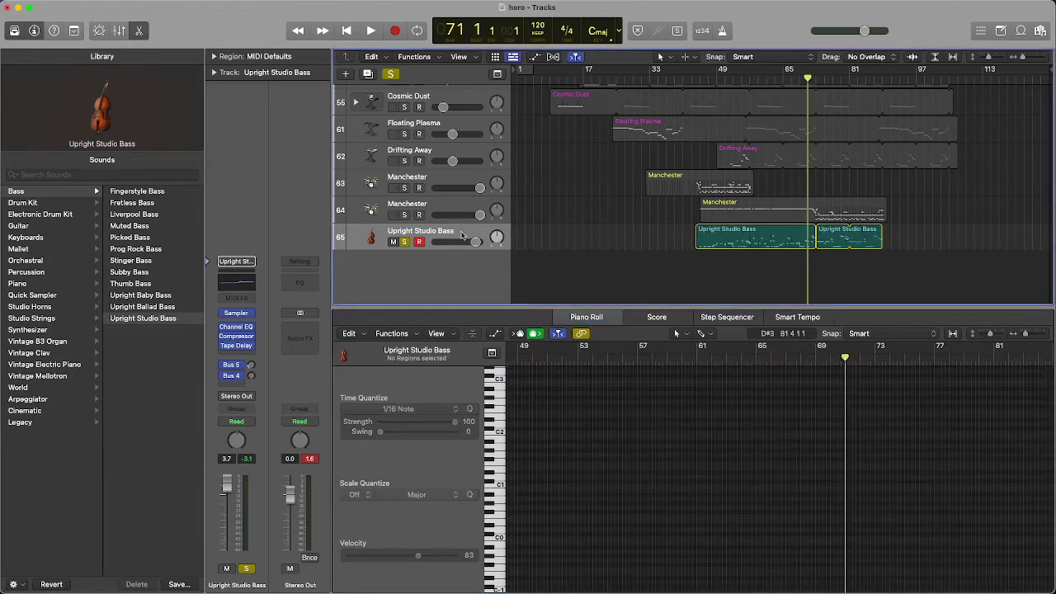
left_click(812, 236)
left_click(878, 399)
scroll(891, 401, "right", 2)
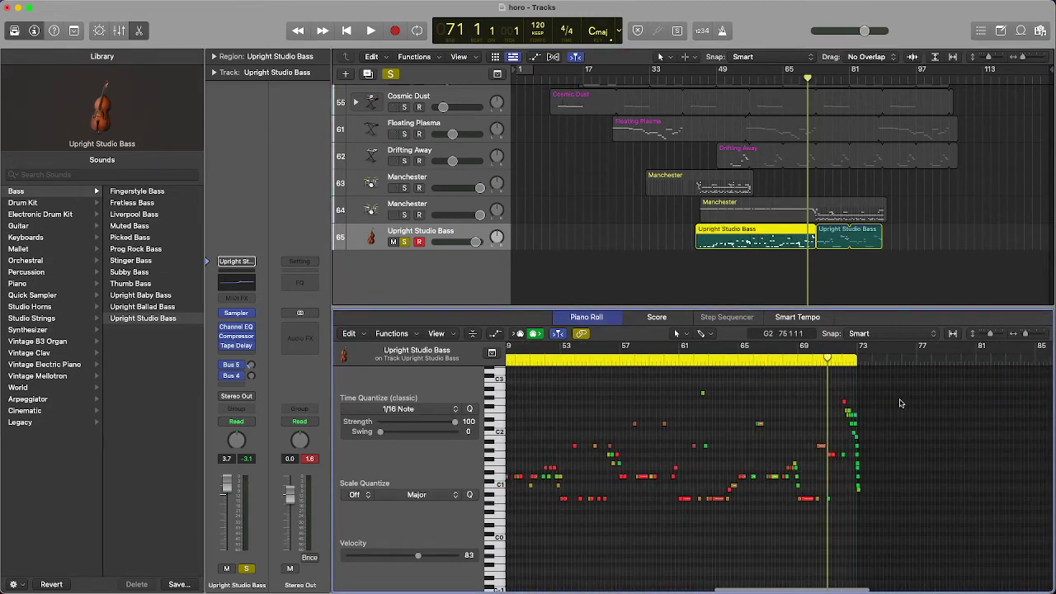
Look over the piano and sax tracks, return to the bass and play it briefly from bar 71
scroll(825, 273, "up", 10)
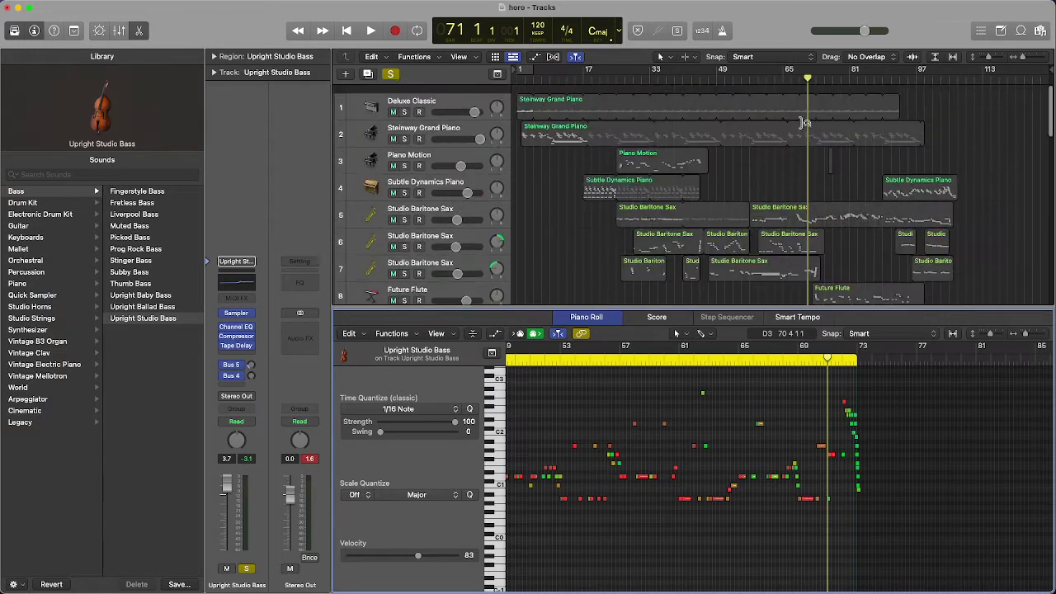
scroll(779, 284, "down", 10)
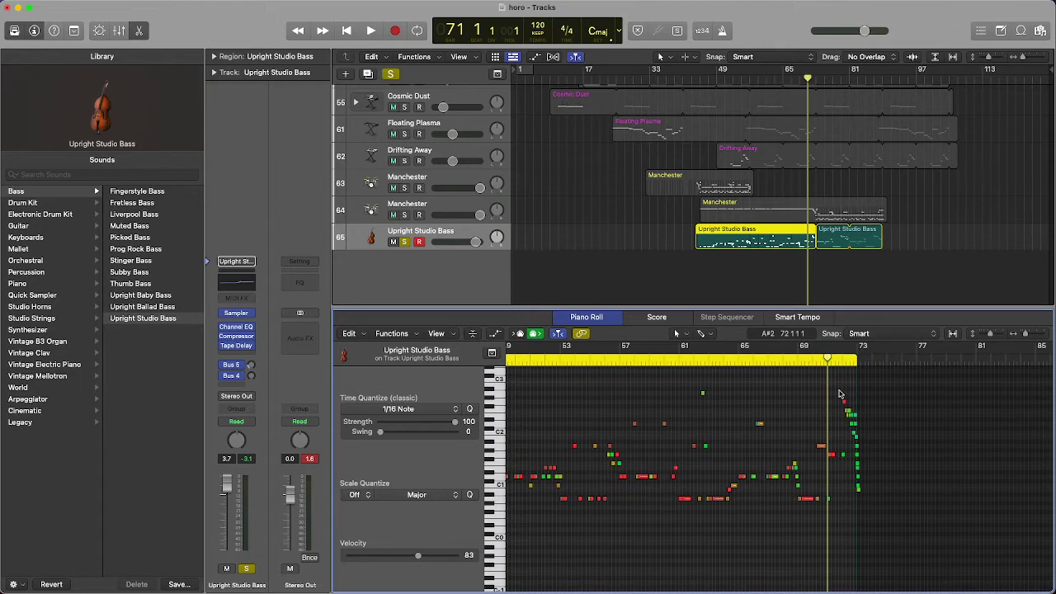
key("space")
key("space")
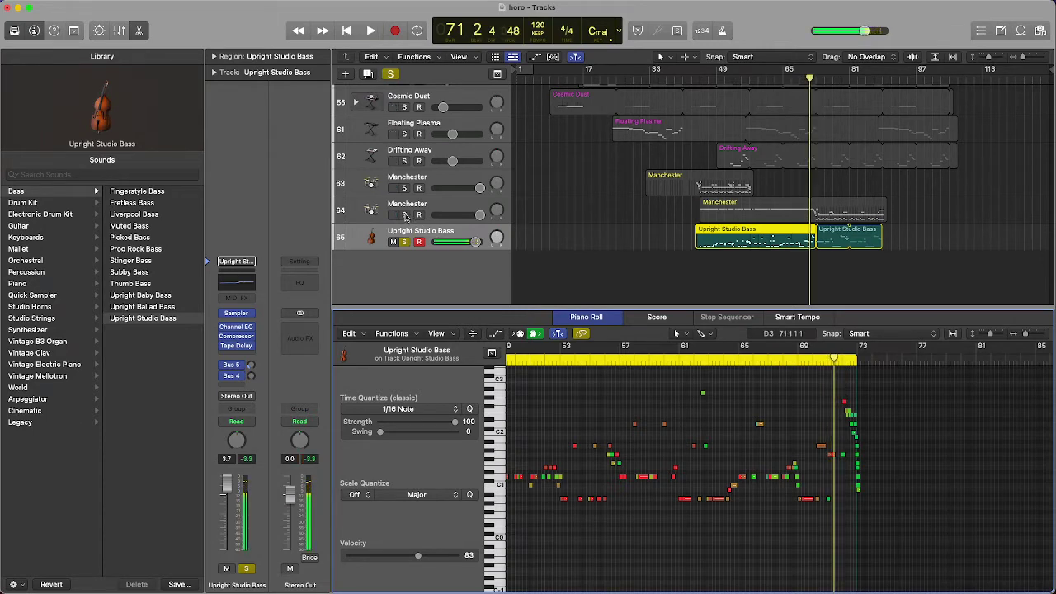
Solo the second Manchester drum track along with the bass and listen to its region's notes leading into bar 73
left_click(425, 204)
left_click(777, 220)
key("space")
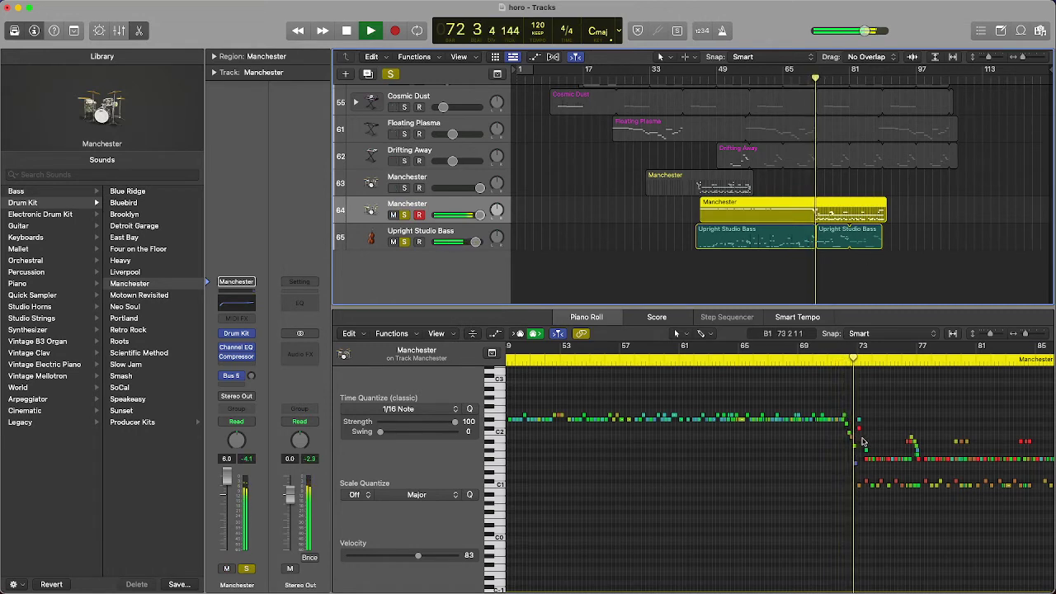
key("space")
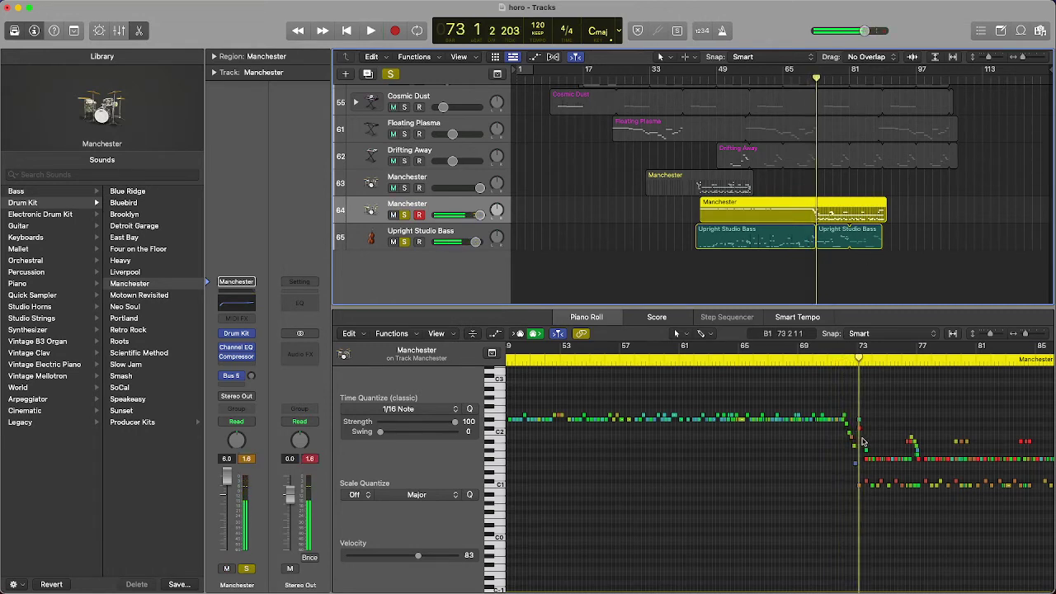
Select the Upright Studio Bass track and listen to its notes together with the drums up to bar 73
left_click(436, 237)
key("space")
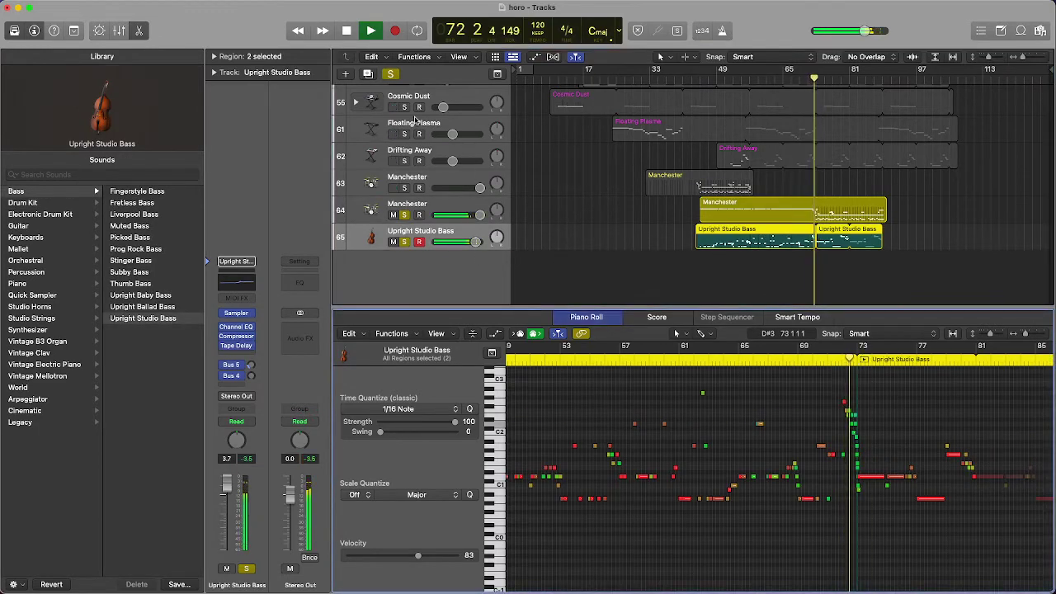
key("space")
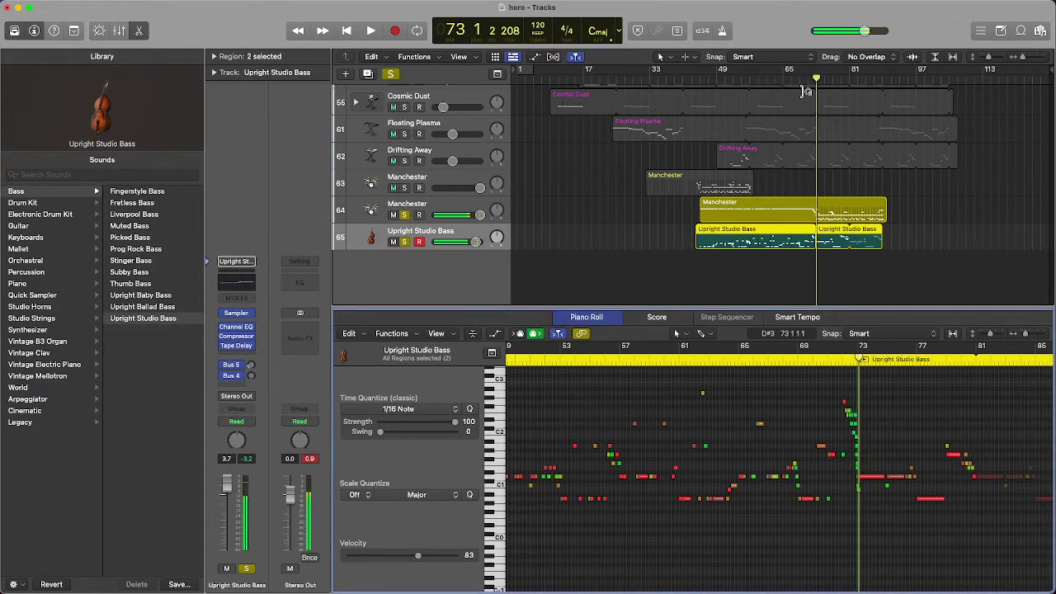
Turn off all solos, position the playhead at bar 64 and close the Piano Roll
left_click_drag(804, 90, 807, 90)
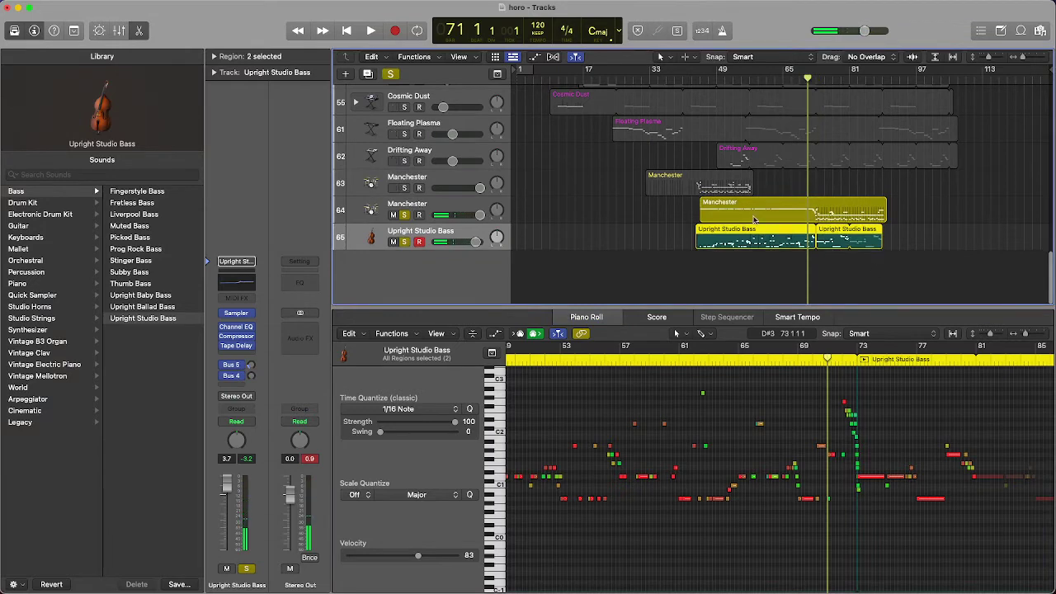
left_click(390, 74)
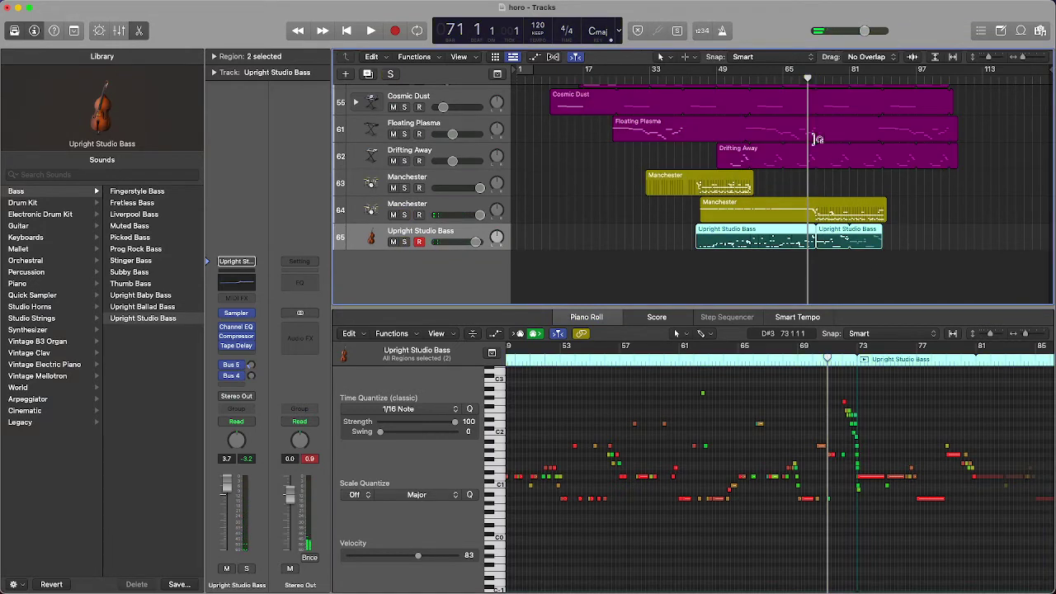
scroll(652, 194, "up", 15)
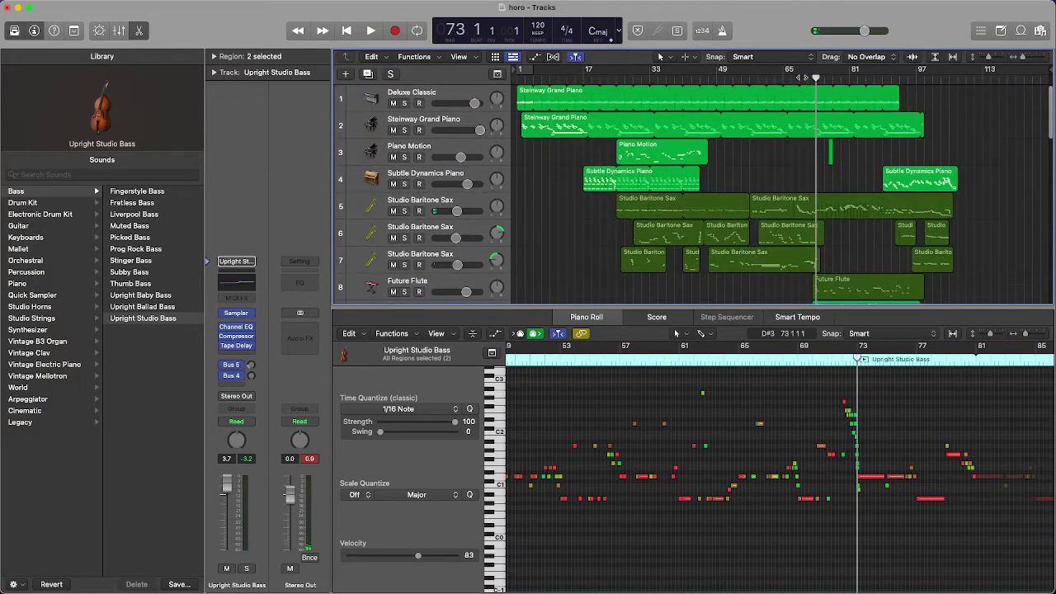
scroll(866, 132, "down", 6)
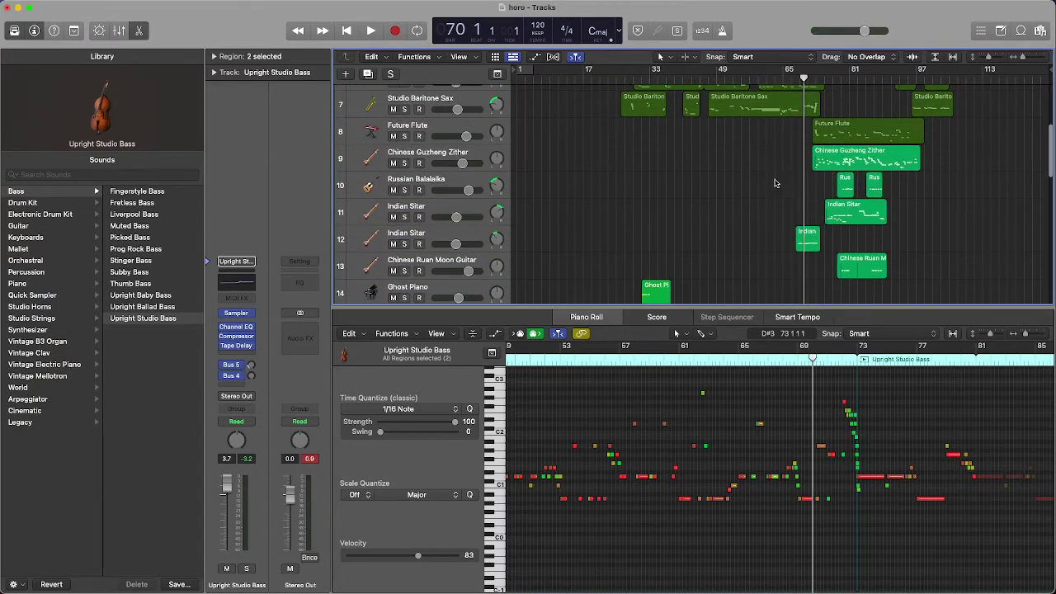
scroll(780, 178, "down", 15)
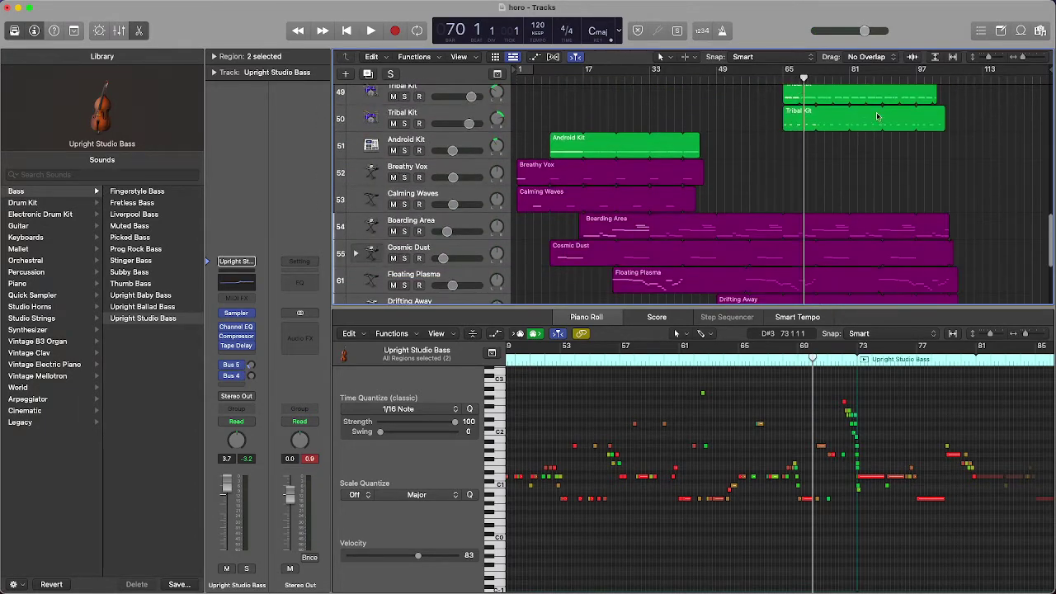
scroll(878, 117, "up", 1)
left_click(779, 80)
key("e")
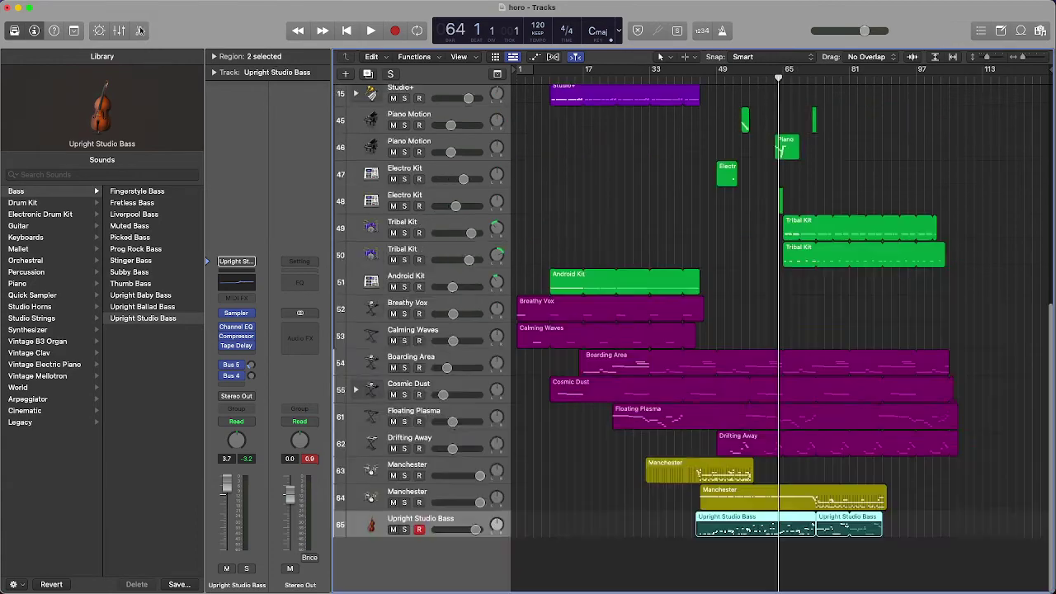
Look over the whole arrangement, from the piano and sax tracks through the percussion to the drums and bass
scroll(637, 239, "up", 5)
scroll(636, 239, "up", 3)
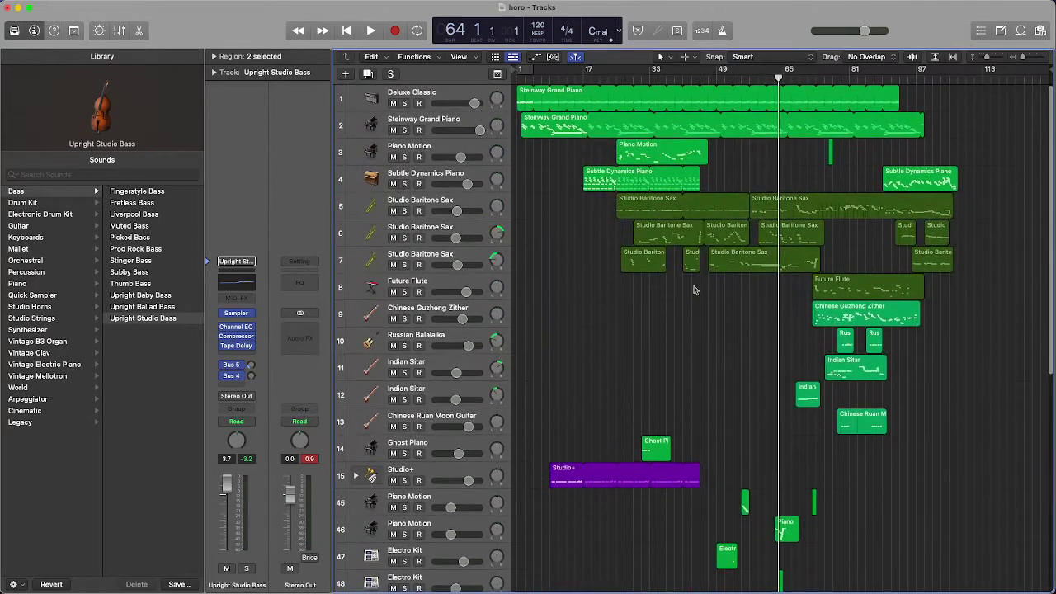
scroll(695, 288, "down", 3)
scroll(578, 428, "down", 4)
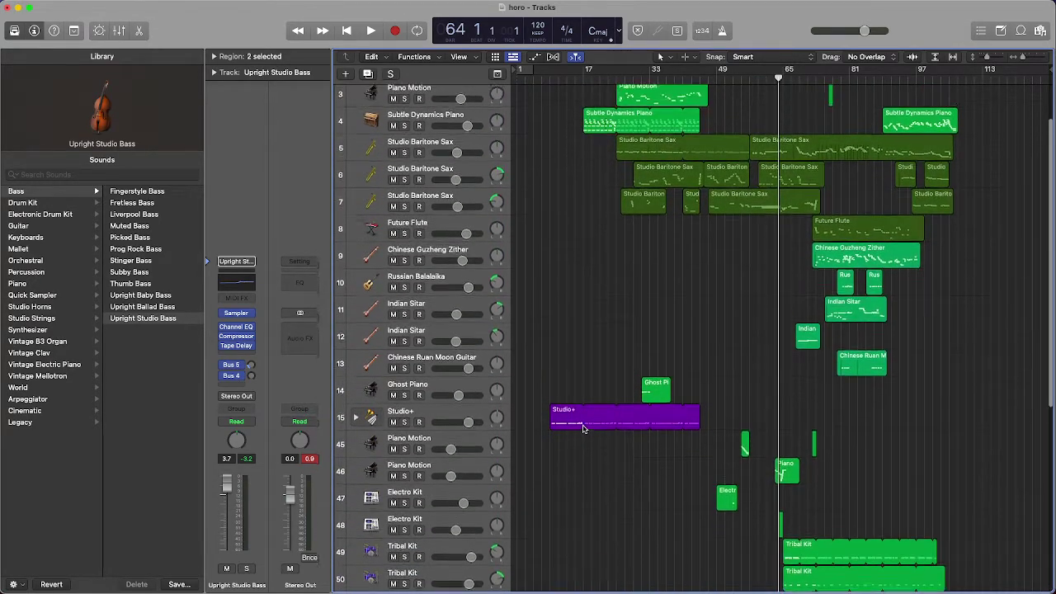
scroll(582, 428, "down", 3)
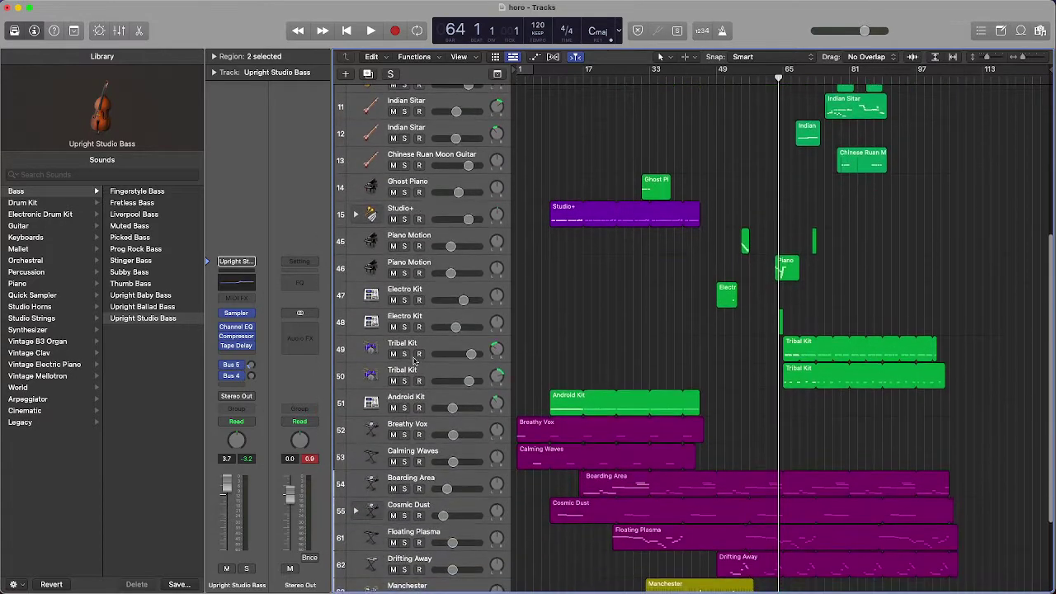
scroll(531, 358, "down", 5)
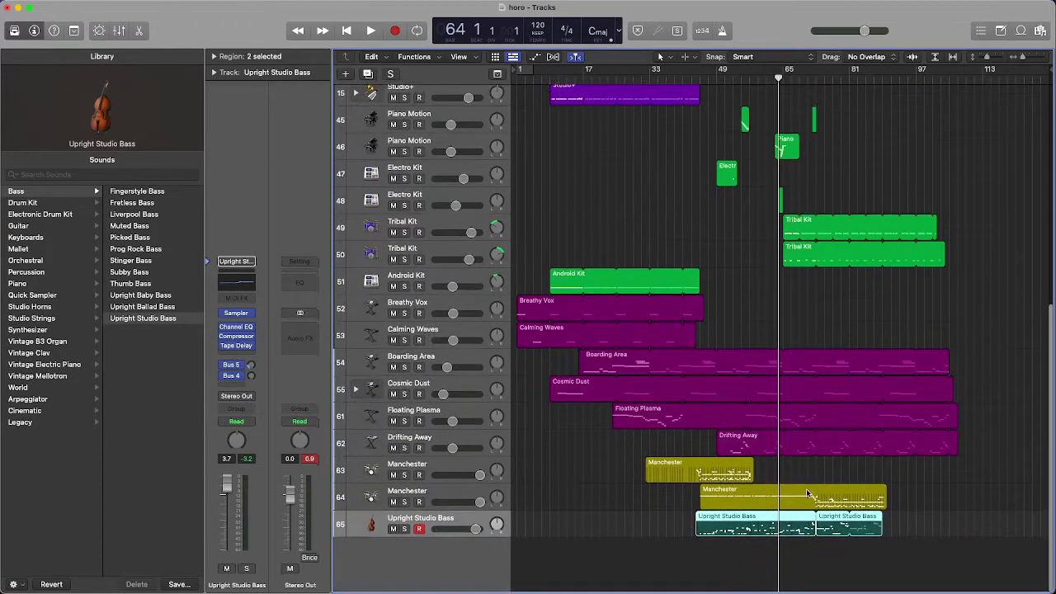
scroll(805, 487, "up", 3)
scroll(805, 487, "up", 11)
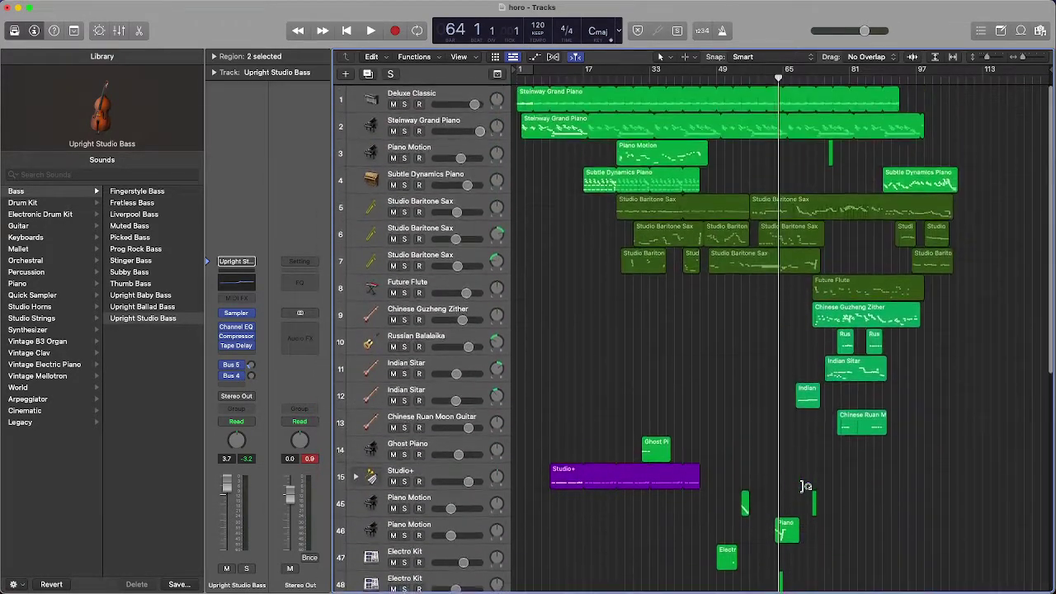
scroll(557, 313, "down", 12)
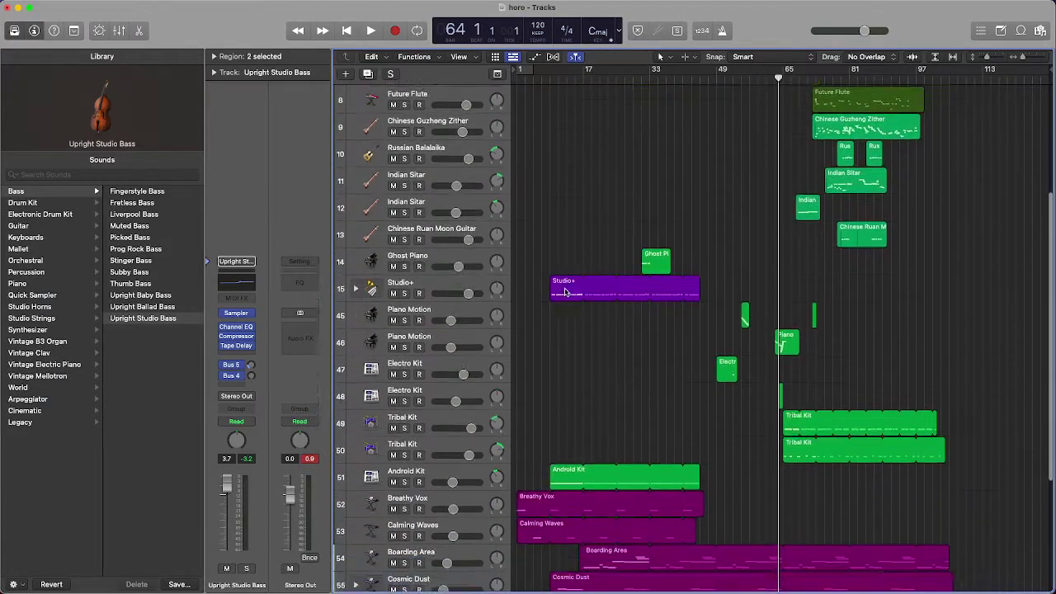
Play the full mix from bar 64 and examine which tracks sound before and after the change at bar 73
key("space")
scroll(528, 306, "down", 1)
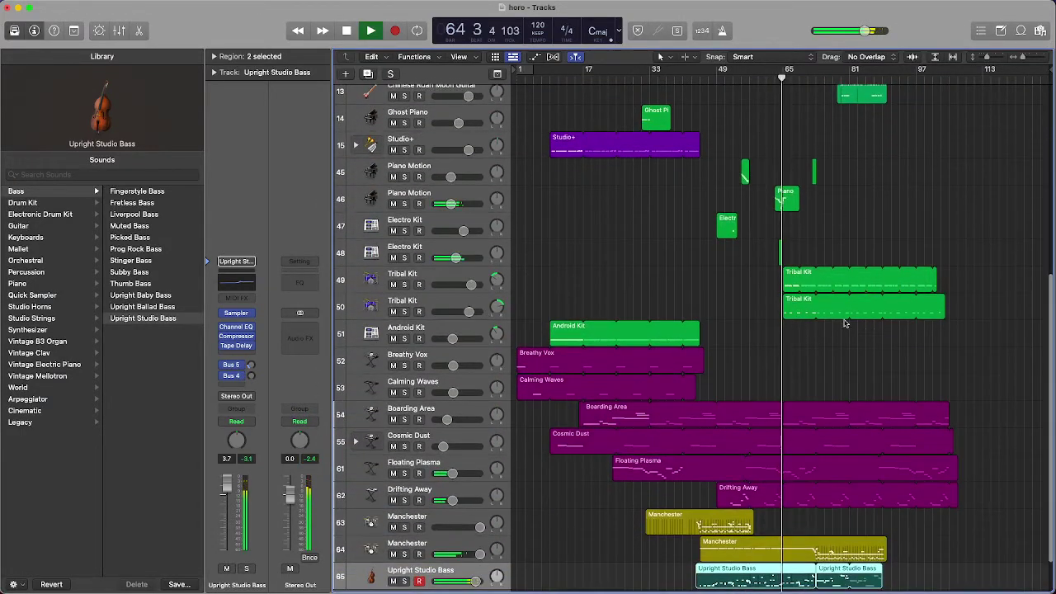
scroll(844, 324, "down", 1)
scroll(841, 324, "up", 8)
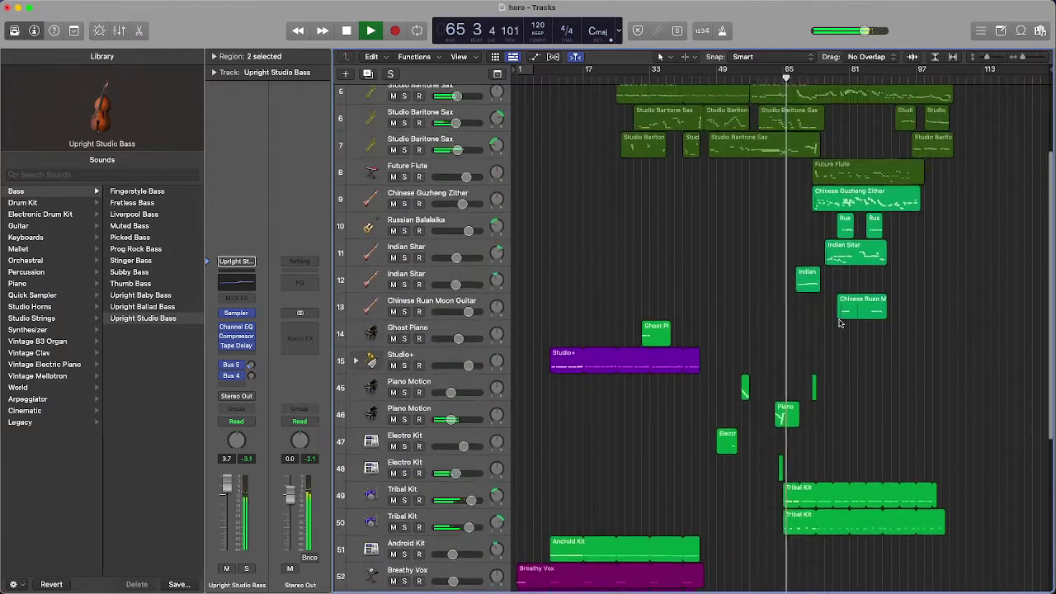
scroll(833, 314, "up", 5)
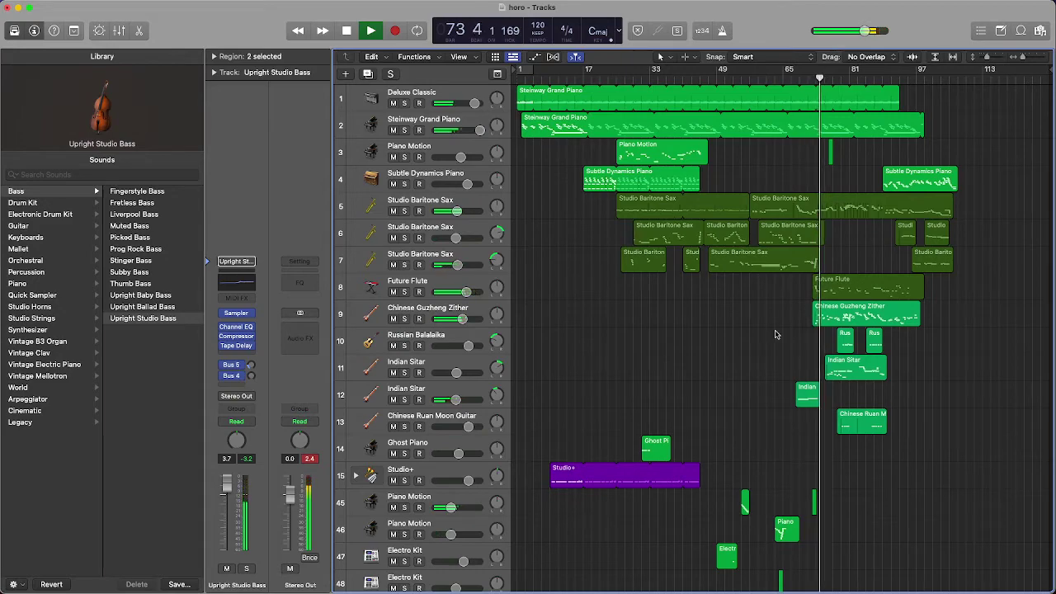
scroll(775, 338, "down", 14)
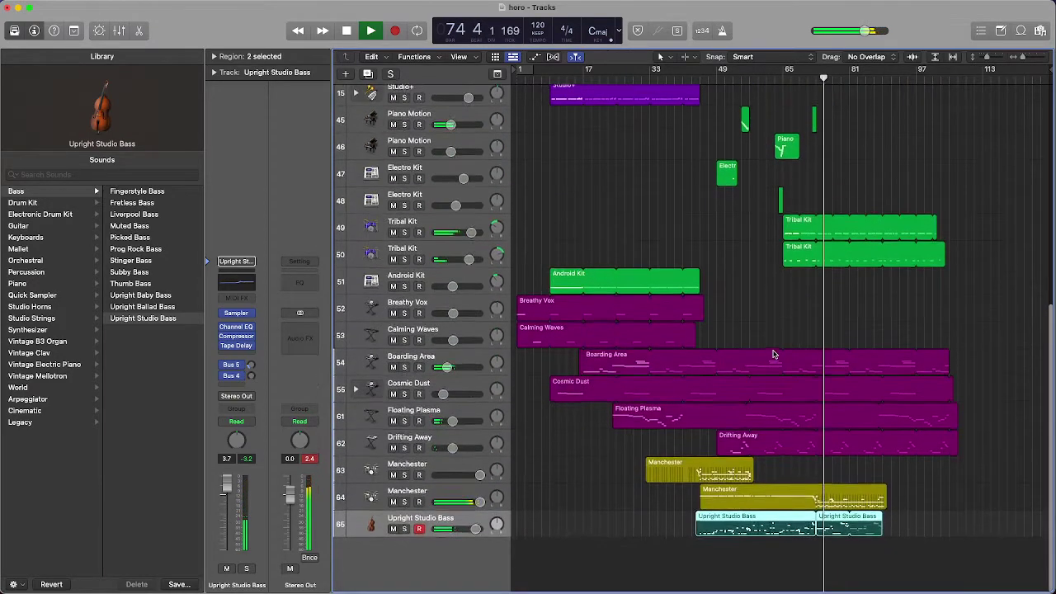
scroll(966, 427, "up", 14)
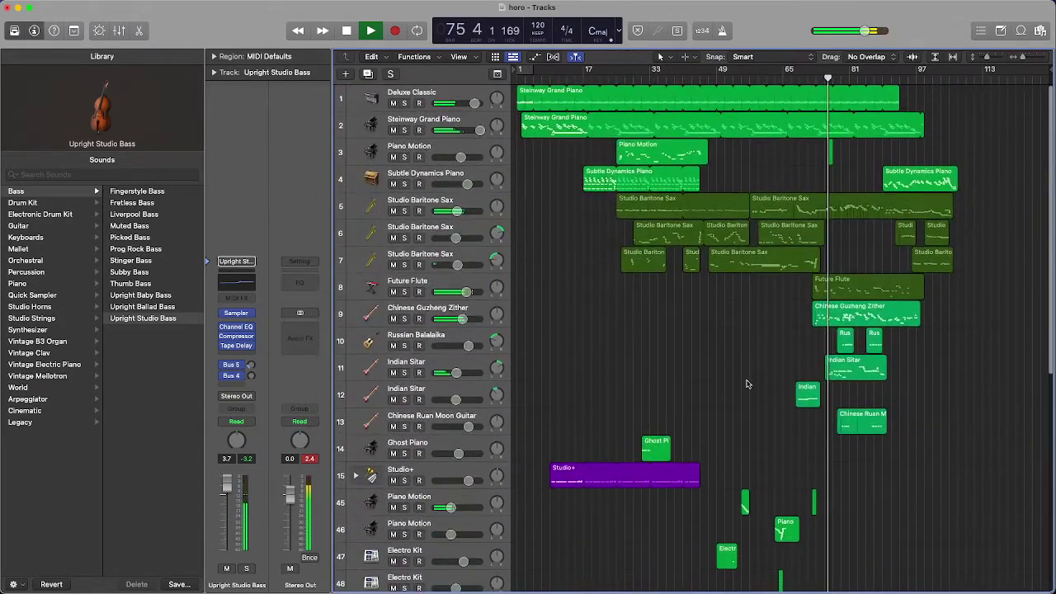
Solo the Future Flute track, show its region in the Piano Roll and play it briefly from bar 71
left_click(404, 292)
key("space")
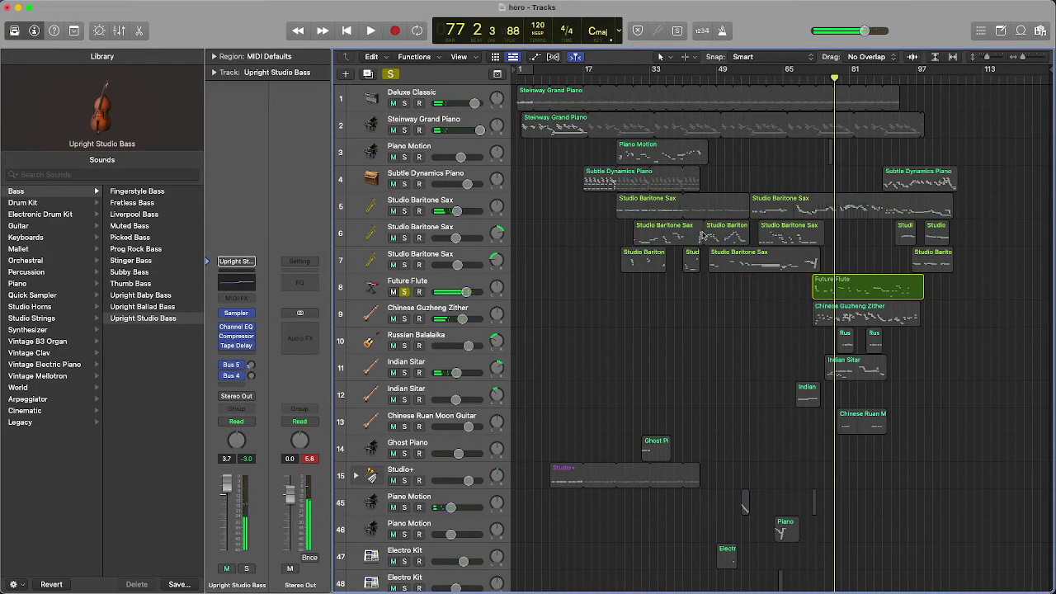
left_click(808, 82)
double_click(858, 284)
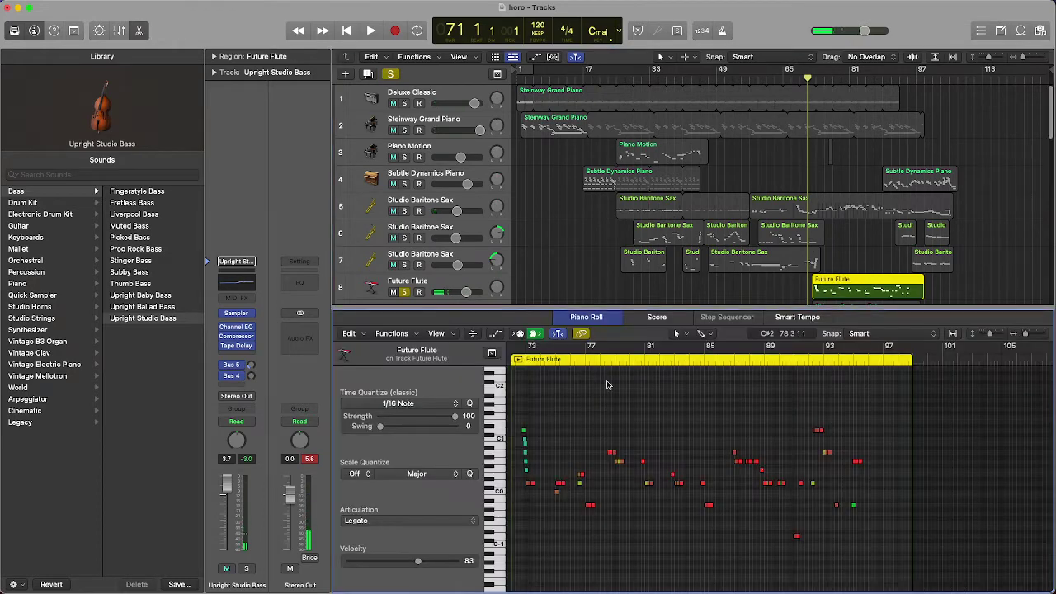
key("space")
key("space")
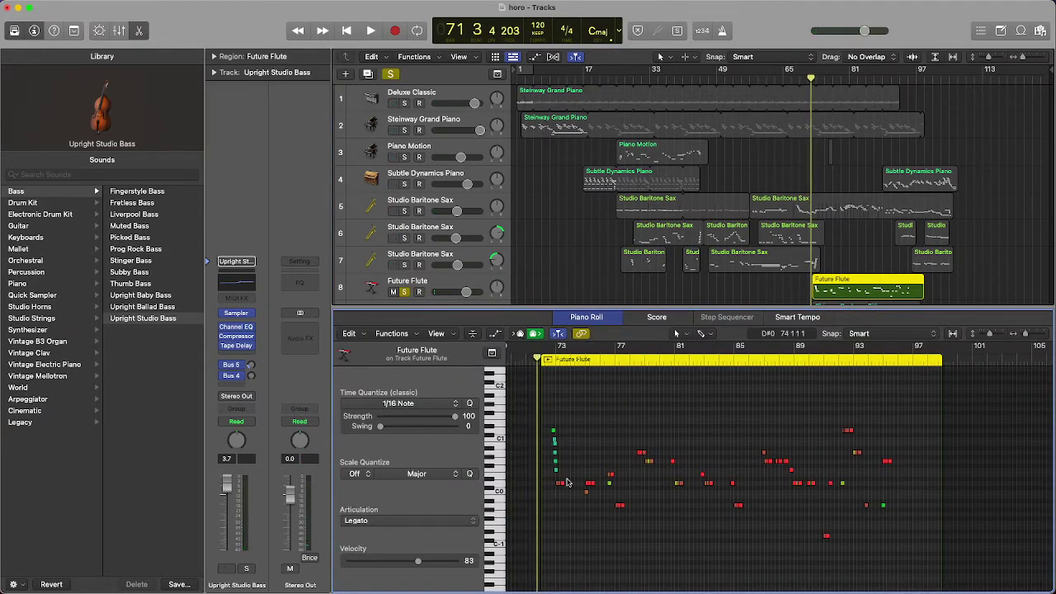
Select the opening run of Future Flute notes before bar 73 and listen to it
left_click_drag(571, 475, 536, 419)
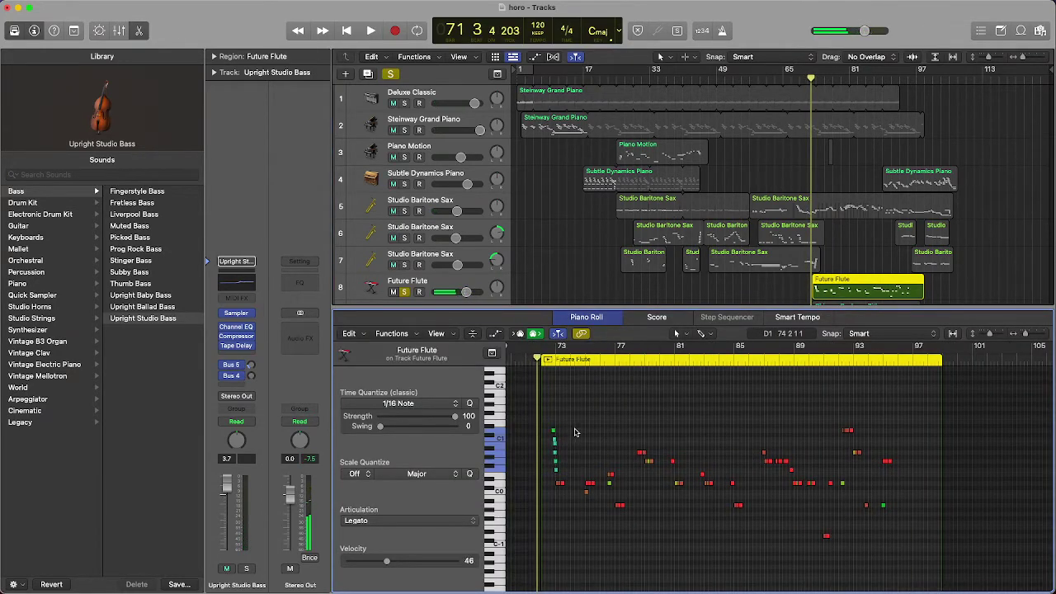
key("space")
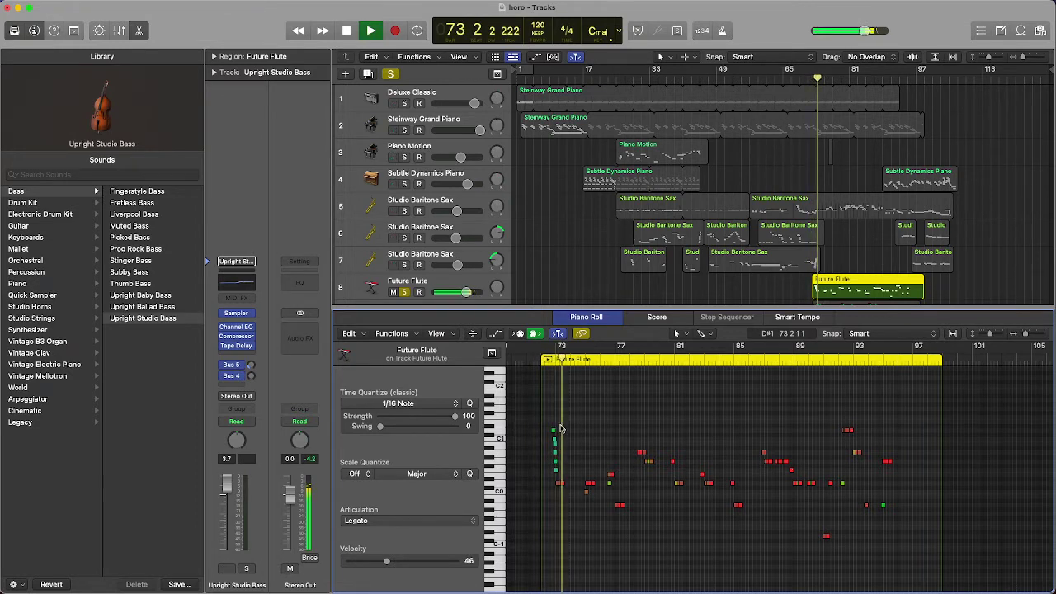
key("space")
left_click_drag(557, 496, 558, 496)
scroll(588, 436, "left", 1)
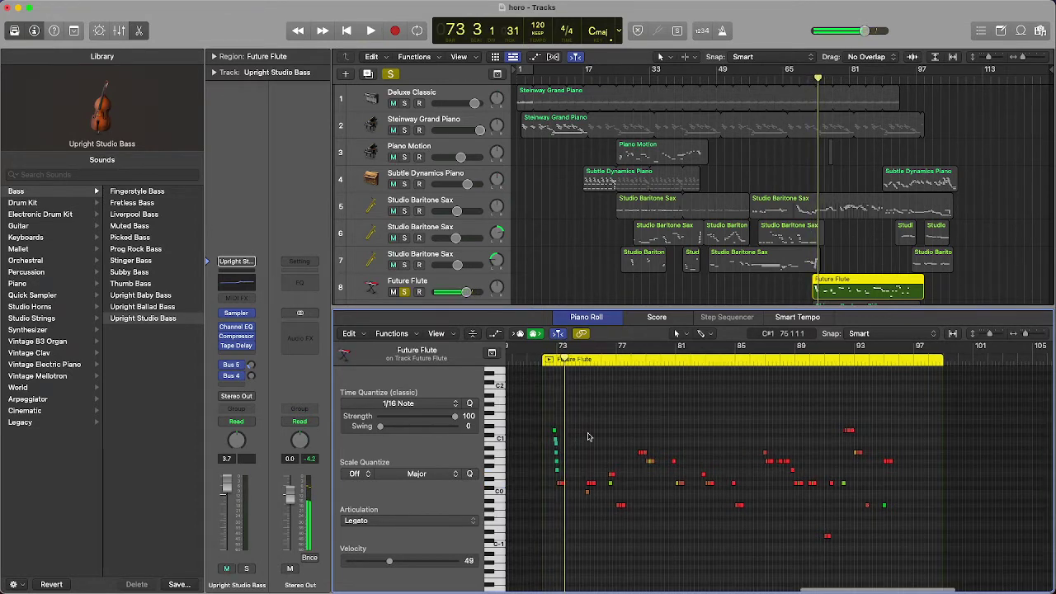
Turn off the Future Flute solo, position the playhead at bar 70 and return to the full arrangement without the Piano Roll
left_click(390, 75)
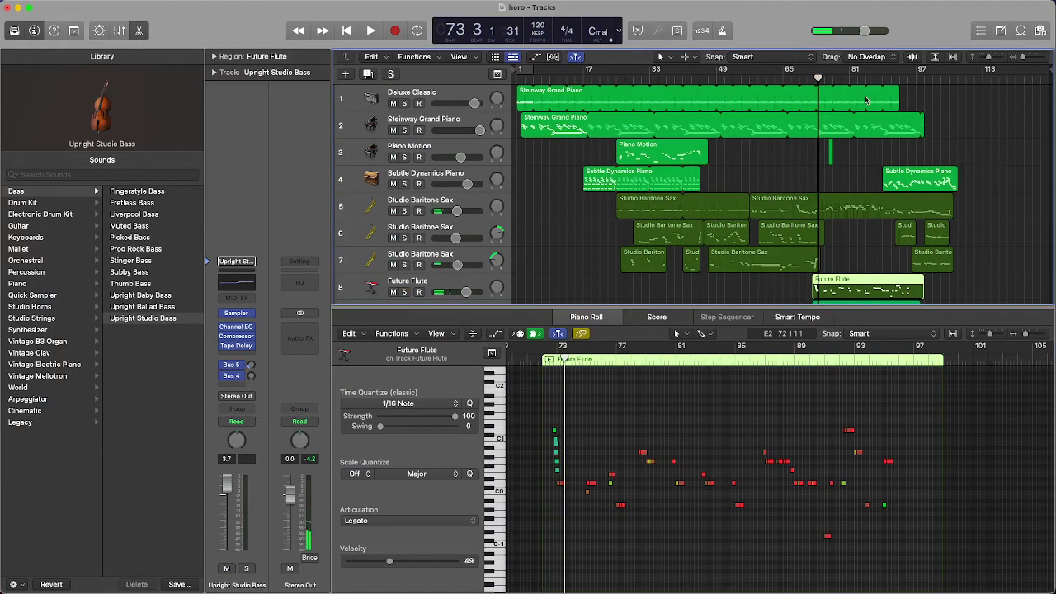
scroll(830, 209, "down", 5)
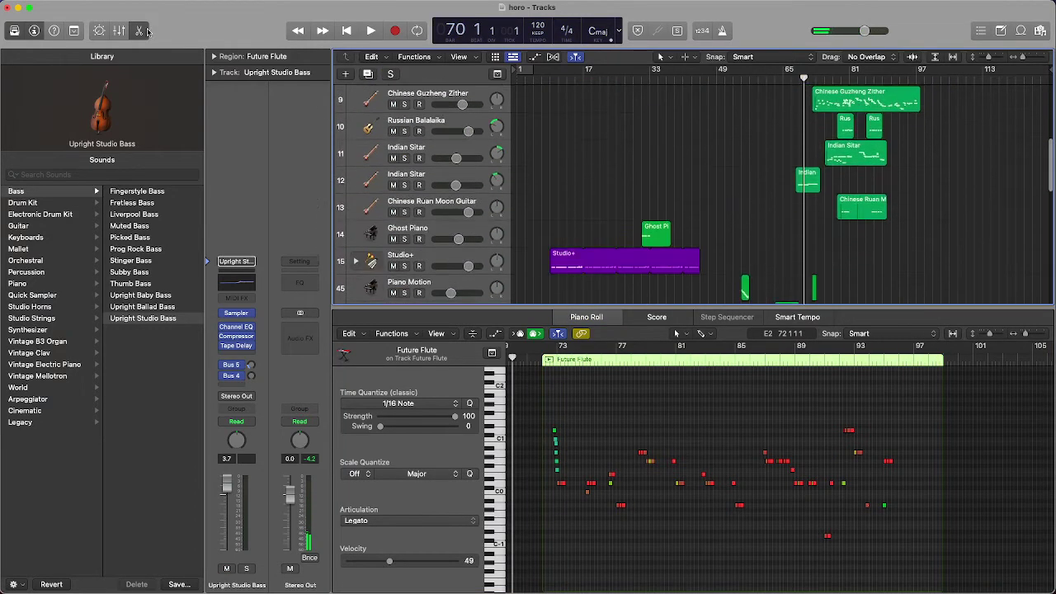
key("e")
scroll(833, 208, "up", 5)
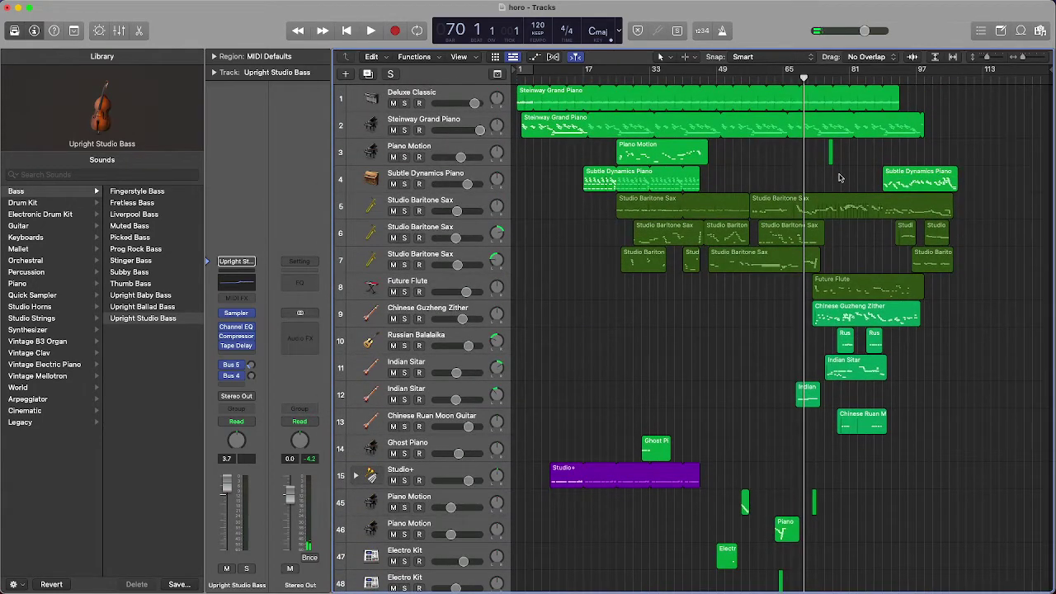
Reopen the Future Flute region in the Piano Roll, play from just before bar 73 and solo the track
scroll(953, 310, "down", 3)
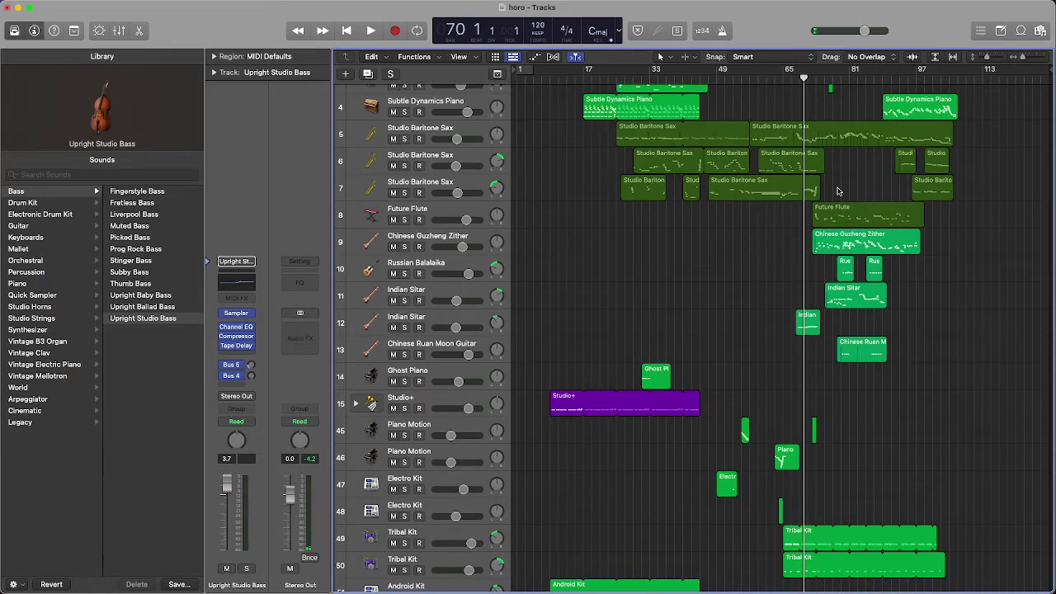
left_click(850, 212)
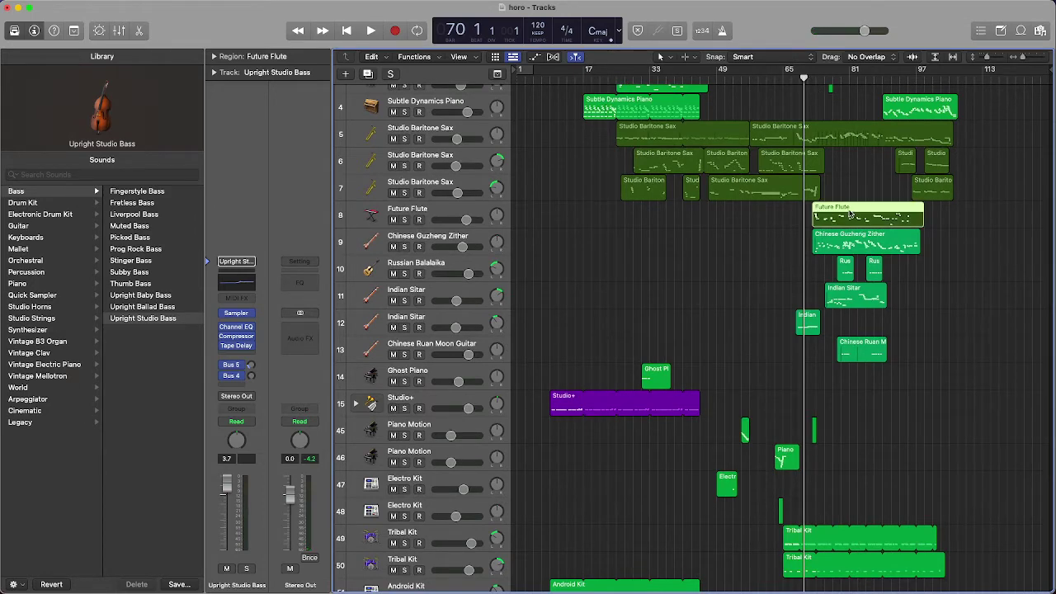
double_click(843, 212)
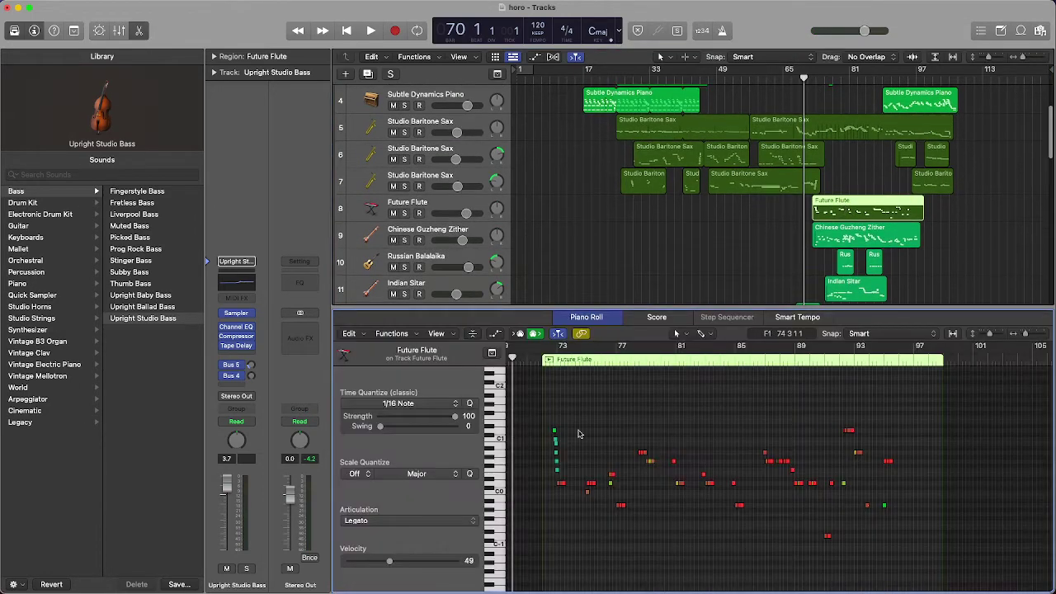
left_click(556, 363)
key("space")
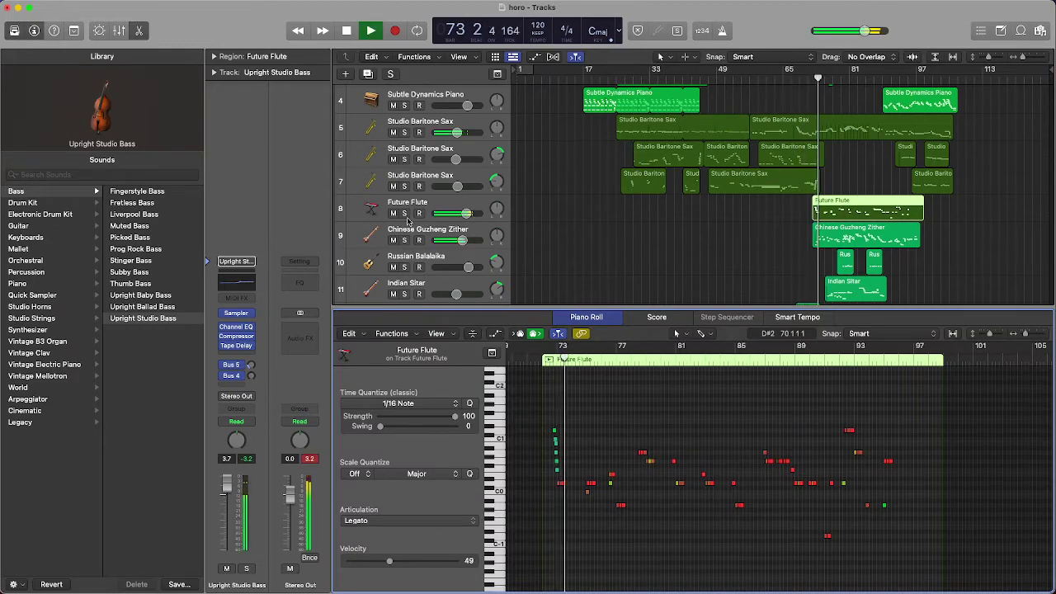
key("s")
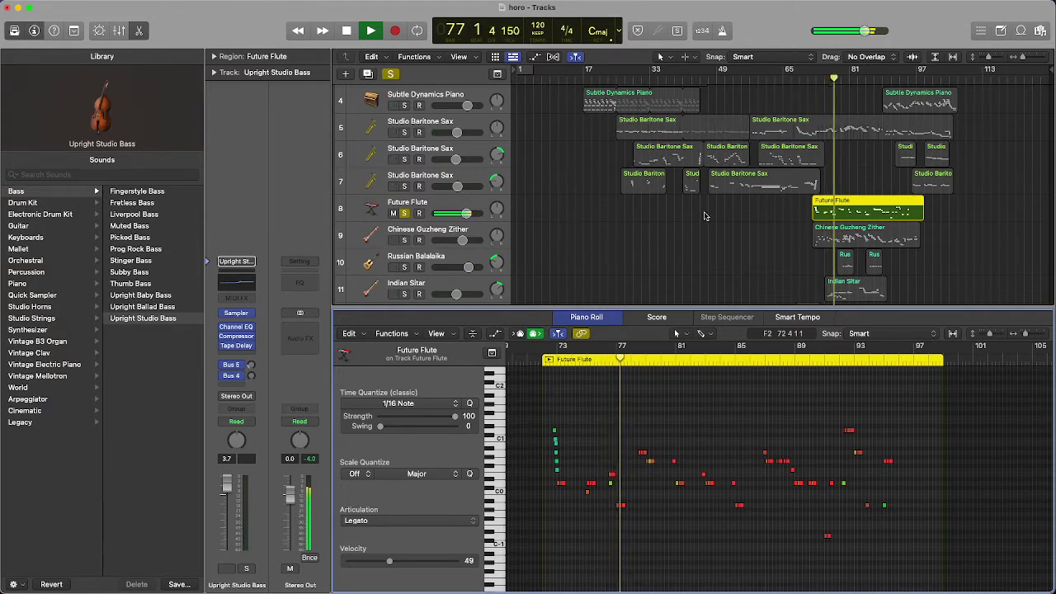
Hide the Piano Roll and play from bar 77 with Chinese Guzheng Zither, Russian Balalaika, Indian Sitar (track 11) and Chinese Ruan Moon Guitar also soloed
key("space")
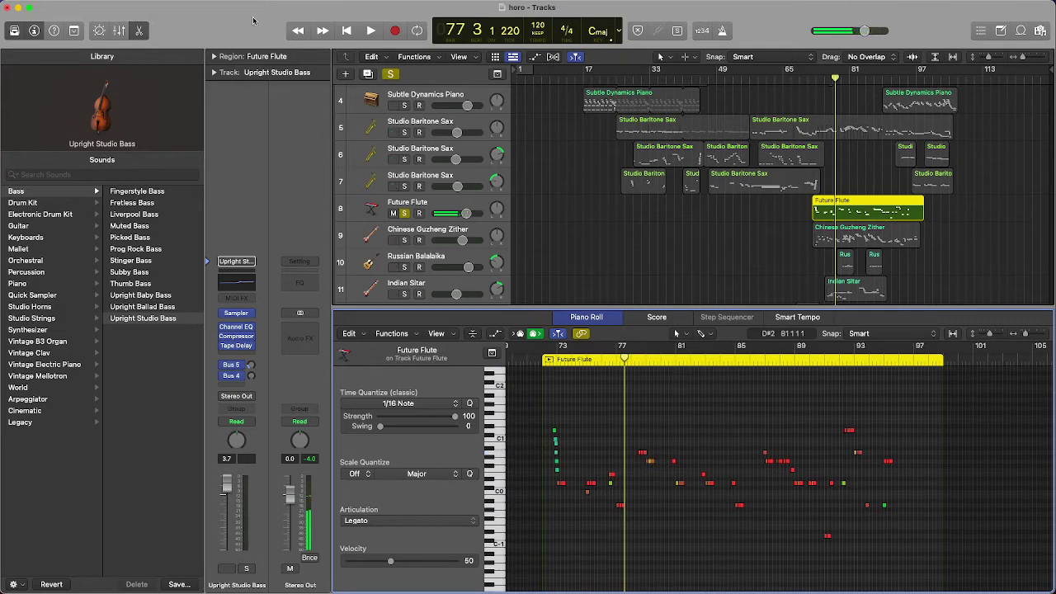
left_click(140, 31)
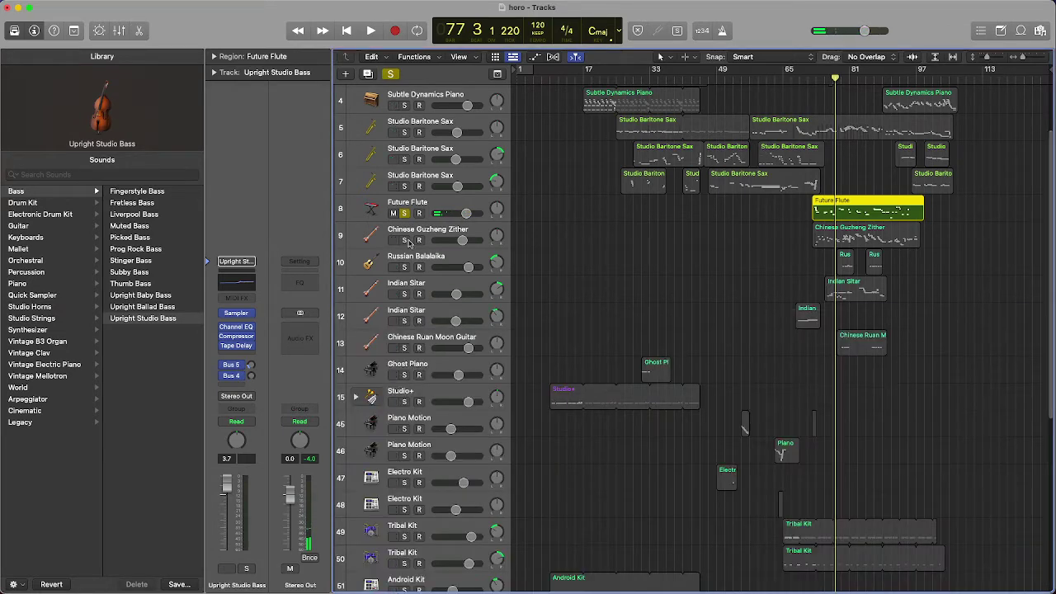
left_click_drag(404, 240, 405, 268)
left_click(404, 293)
key("space")
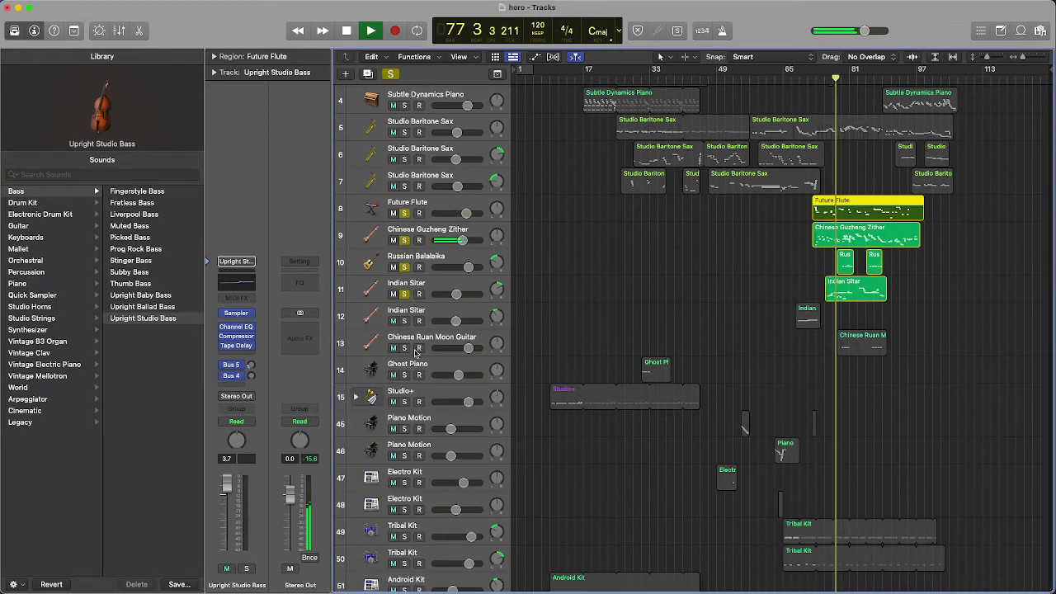
left_click(405, 348)
Add both Tribal Kit tracks, Manchester track 64 and Upright Studio Bass to the soloed tracks during playback
scroll(617, 301, "down", 9)
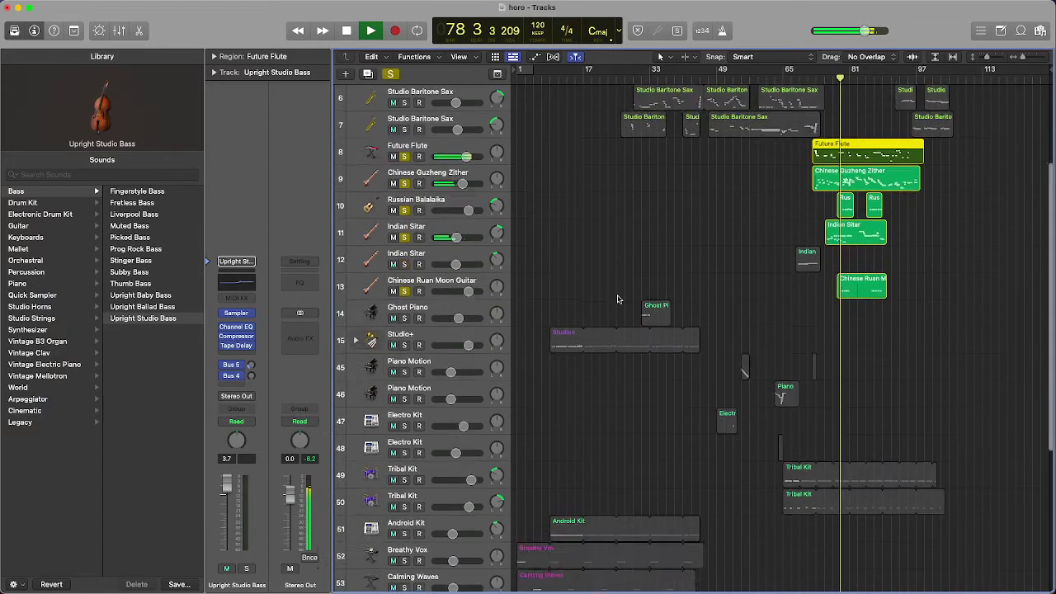
left_click_drag(410, 243, 405, 268)
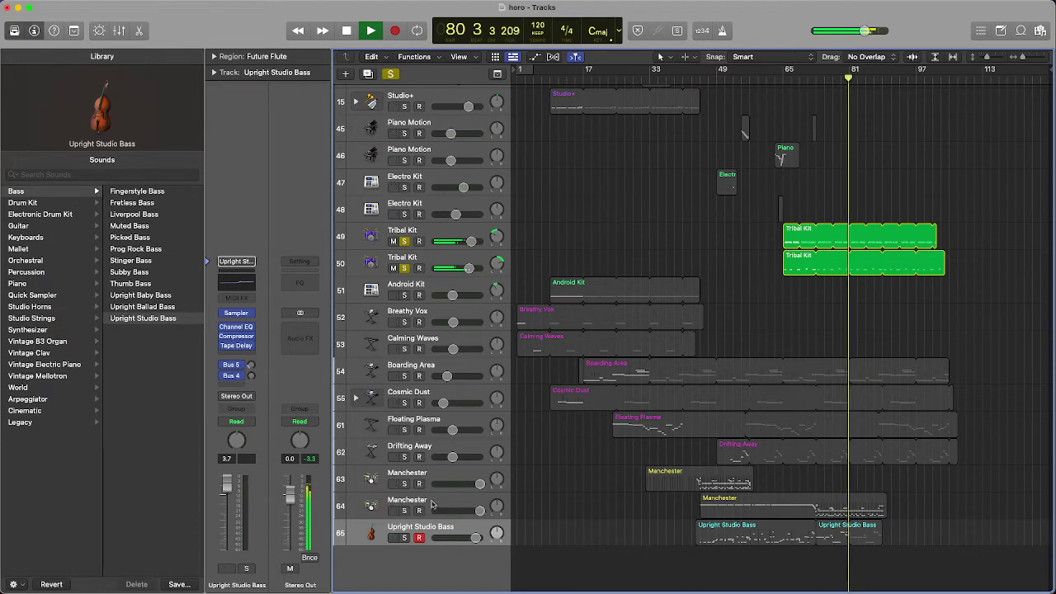
left_click(404, 510)
left_click(404, 537)
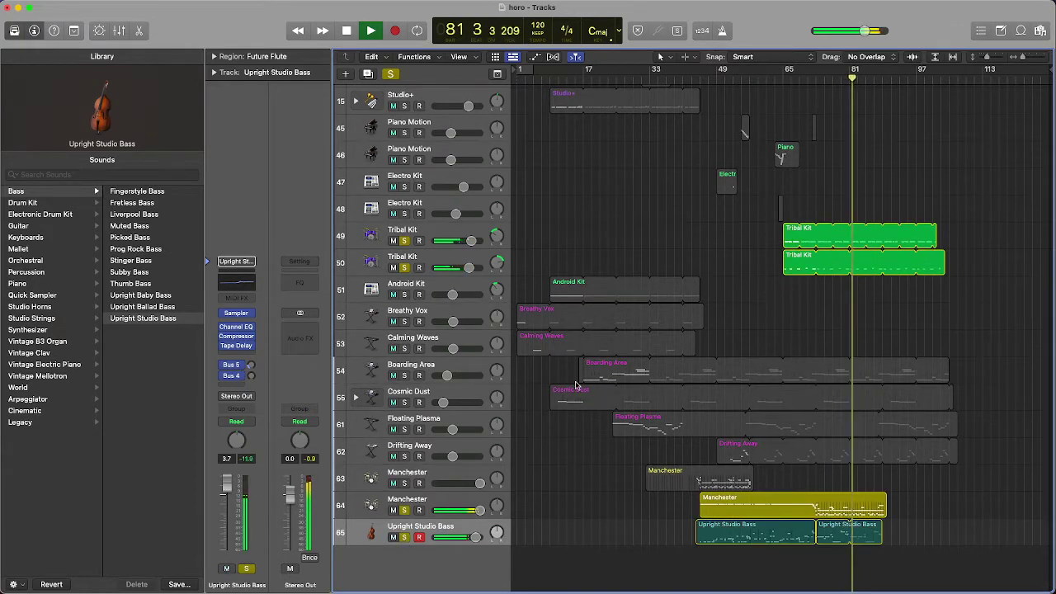
Stop at bar 73, show the second Upright Studio Bass region's notes in the Piano Roll, and deselect the region
left_click(813, 69)
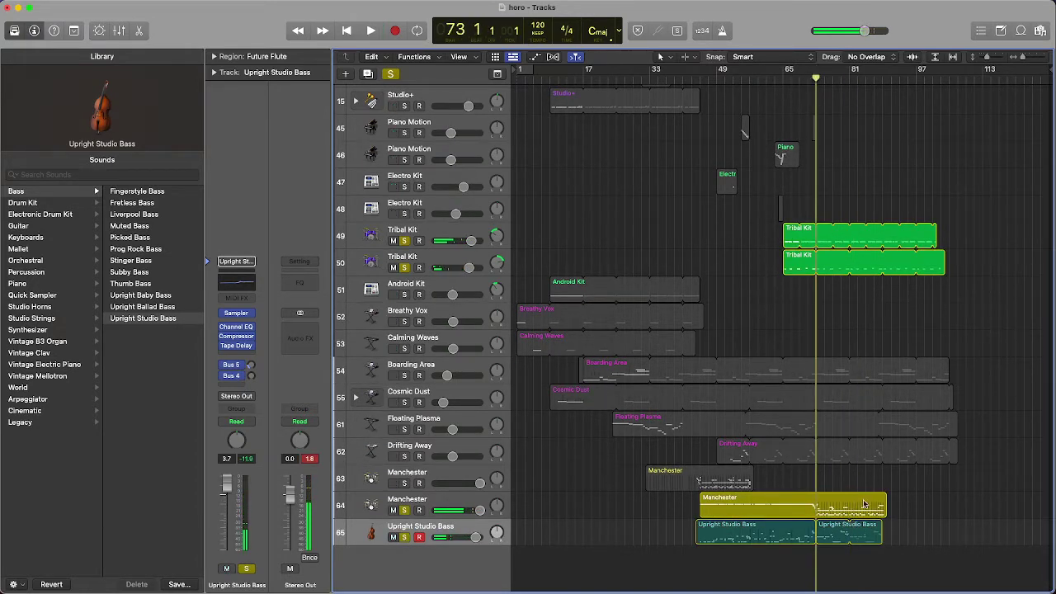
double_click(835, 533)
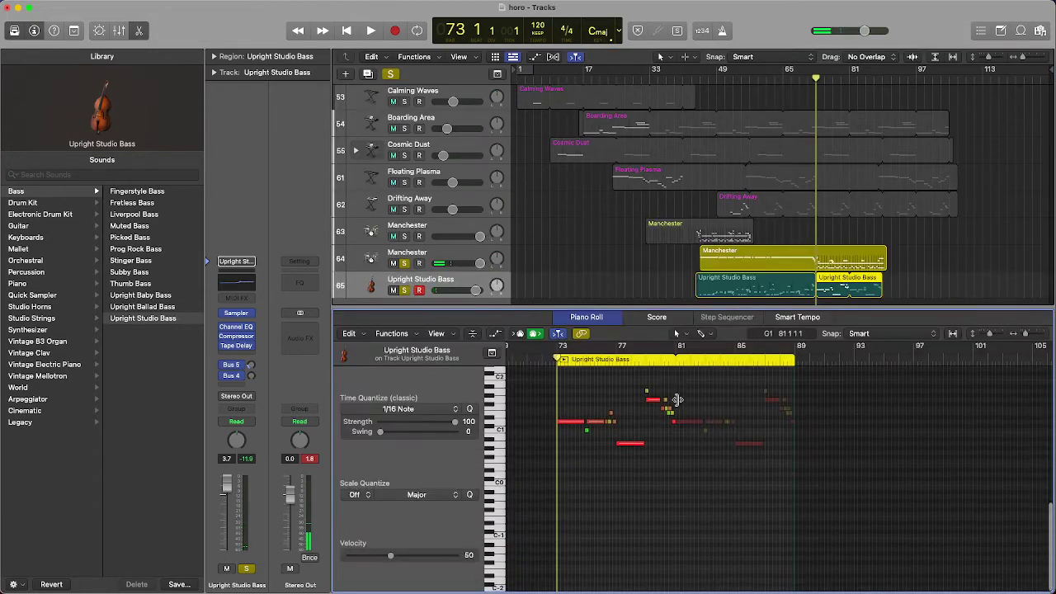
scroll(835, 495, "up", 5)
scroll(855, 240, "up", 10)
scroll(855, 240, "down", 3)
left_click(782, 210)
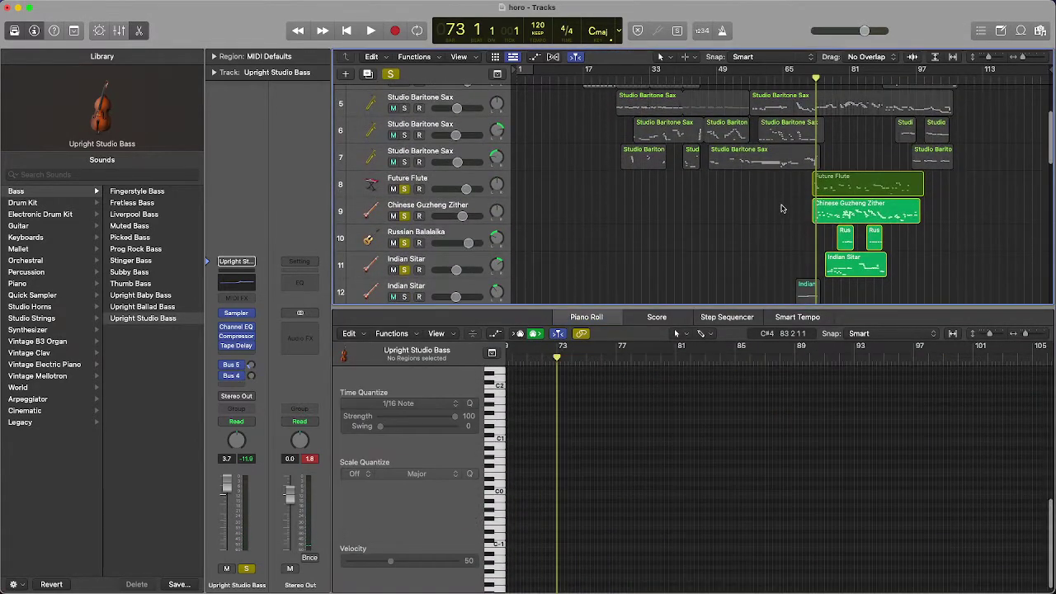
Close the Piano Roll, clear all track solos and move the playhead to bar 70
left_click(138, 32)
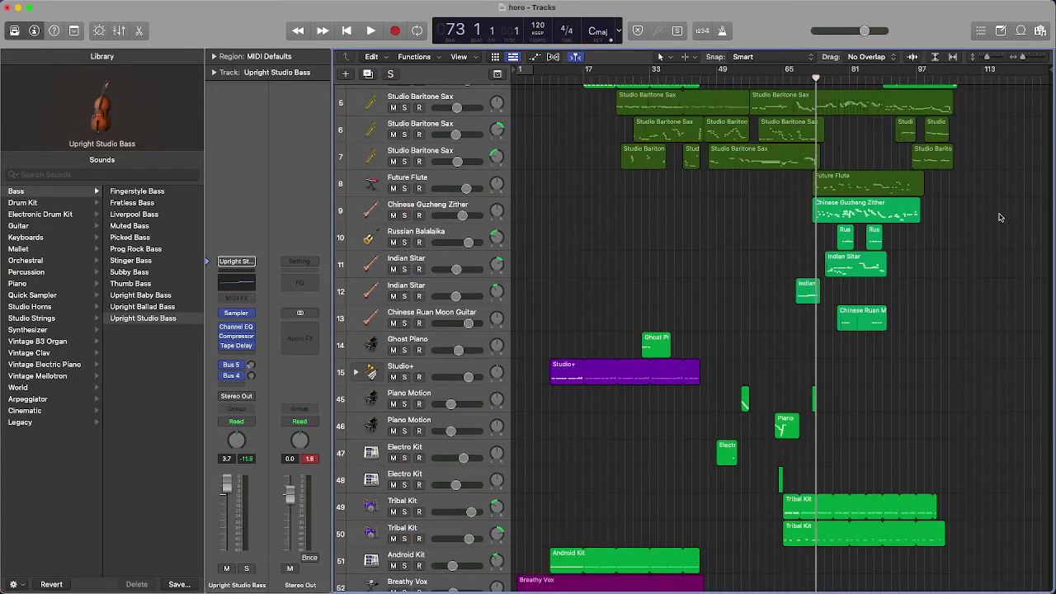
scroll(1000, 217, "up", 5)
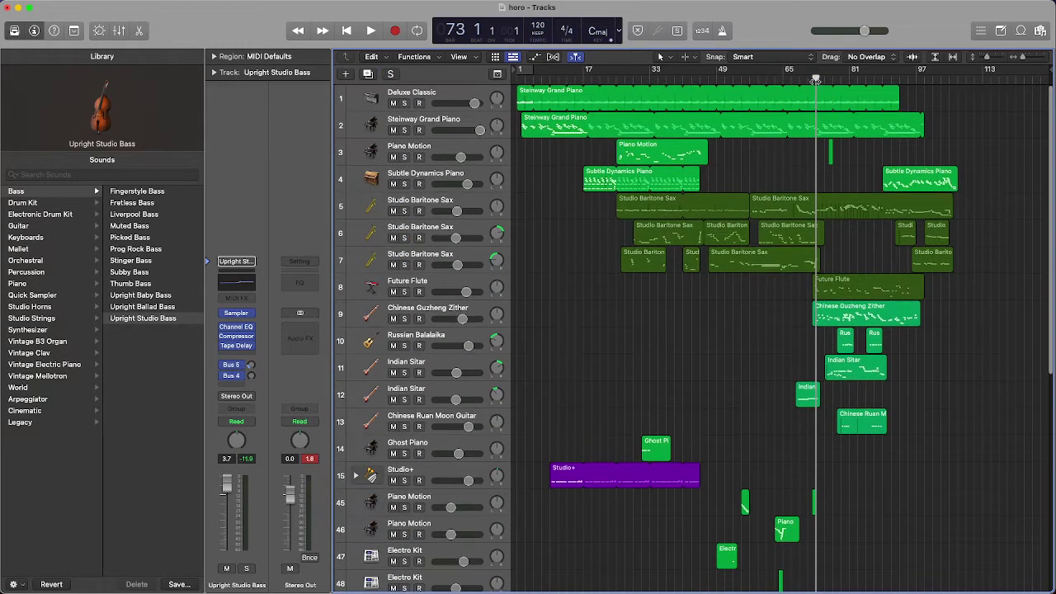
left_click_drag(815, 81, 804, 80)
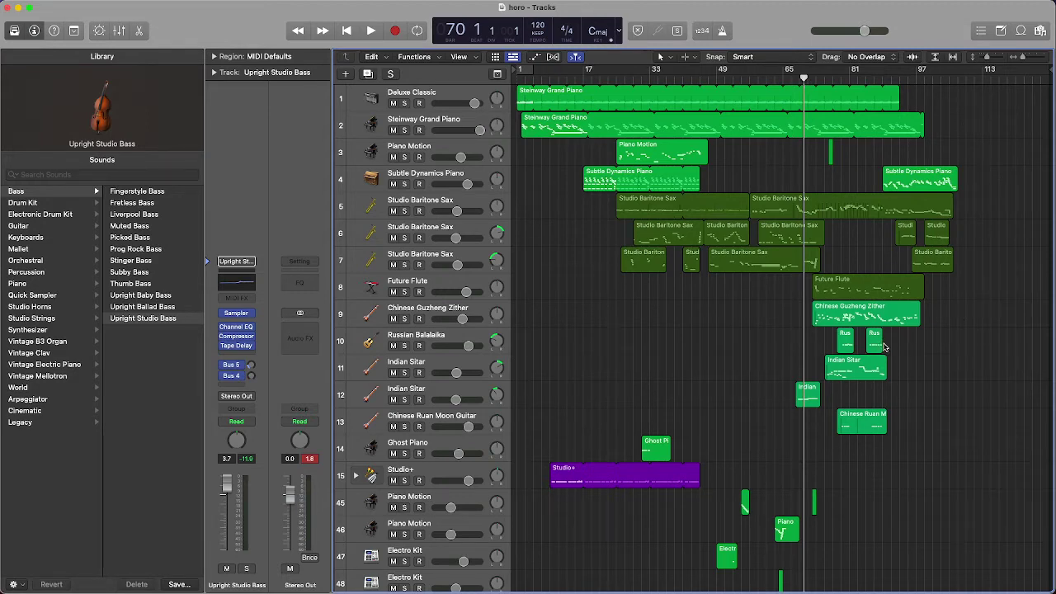
Play the full arrangement from bar 70 and examine which tracks sound through the transition around bar 73
scroll(907, 330, "down", 3)
scroll(982, 289, "up", 3)
scroll(982, 288, "down", 5)
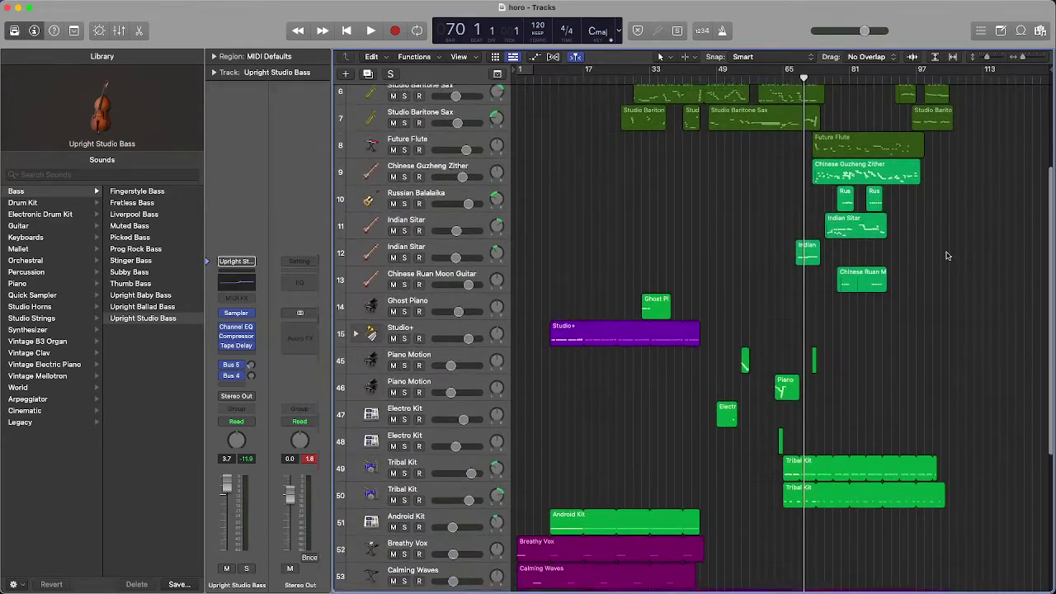
scroll(947, 256, "down", 8)
scroll(947, 256, "up", 3)
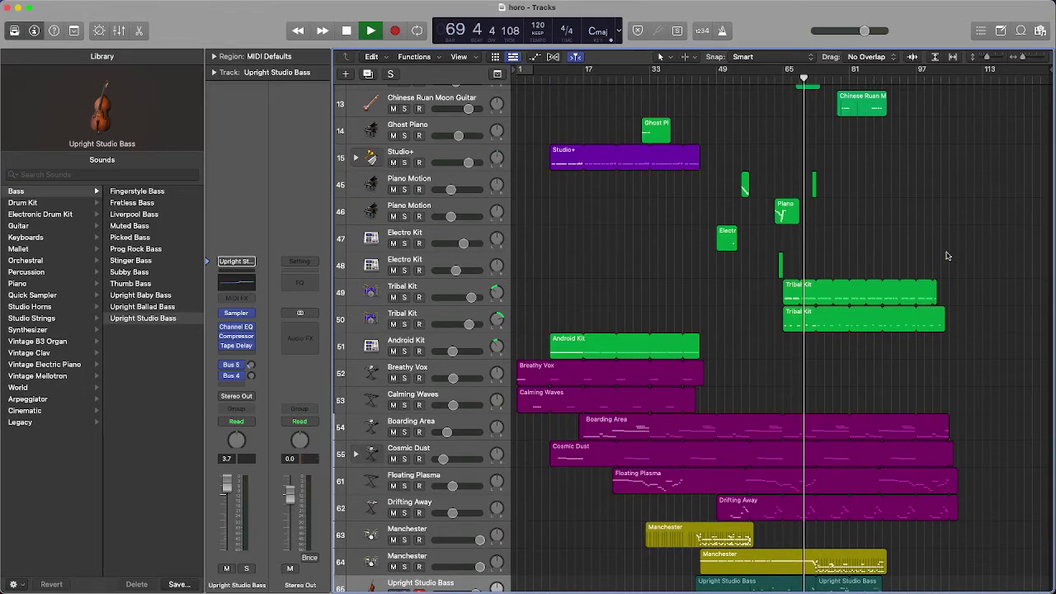
scroll(936, 240, "down", 2)
scroll(935, 240, "up", 10)
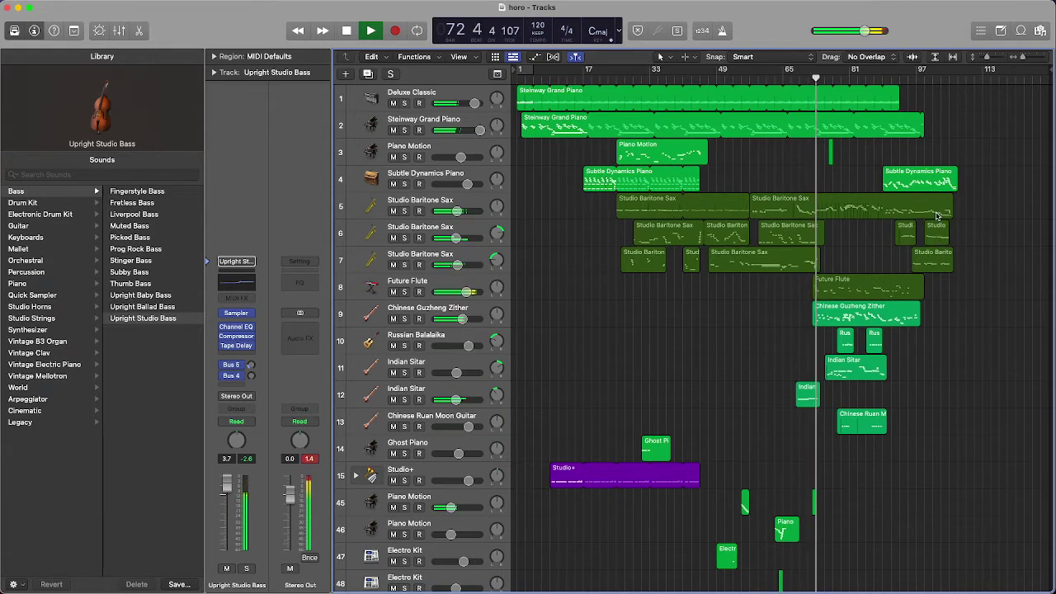
scroll(978, 245, "down", 2)
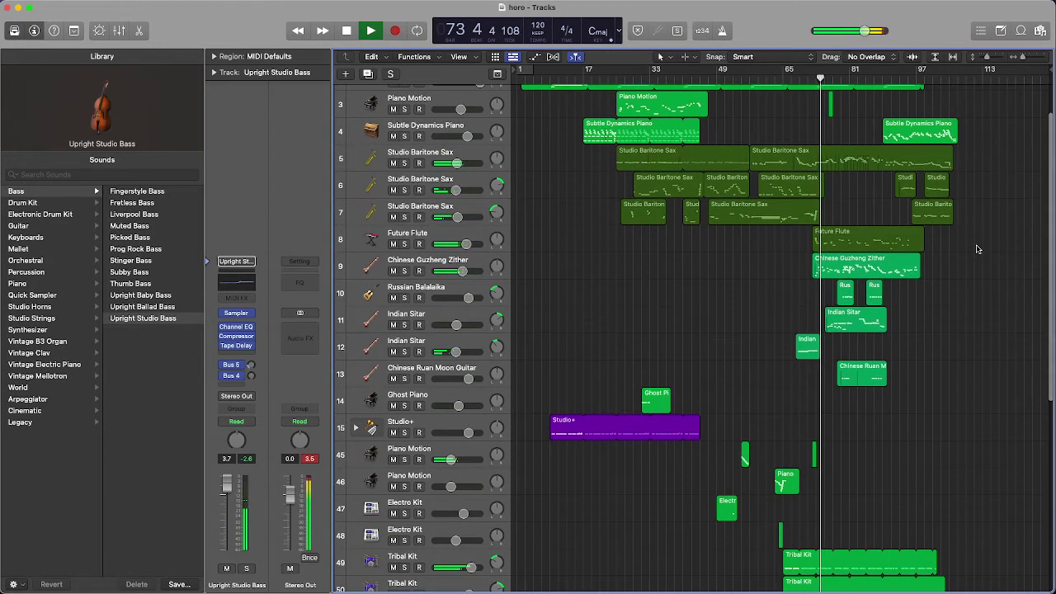
scroll(977, 246, "down", 3)
scroll(977, 246, "up", 4)
key("space")
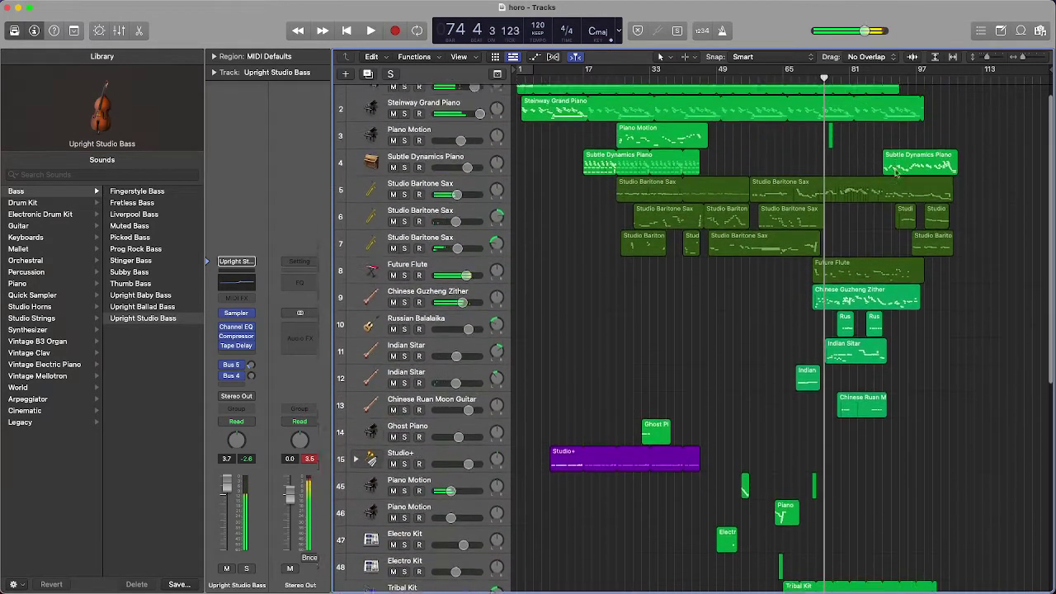
Show the second Studio Baritone Sax region of track 5 in the Piano Roll and play it soloed from bar 70
scroll(895, 171, "up", 1)
double_click(849, 208)
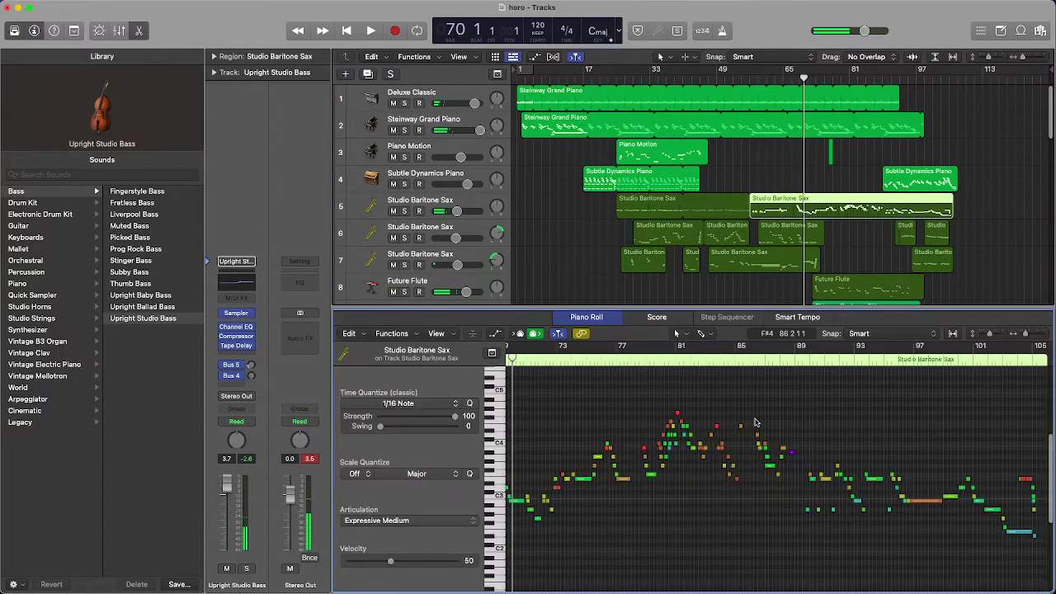
key("space")
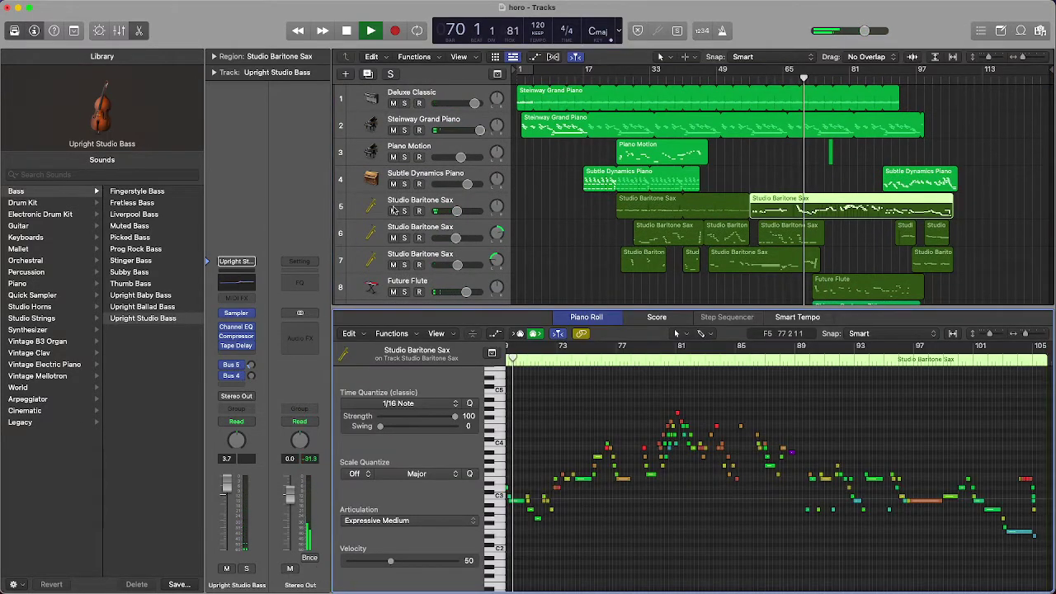
key("ctrl+s")
key("space")
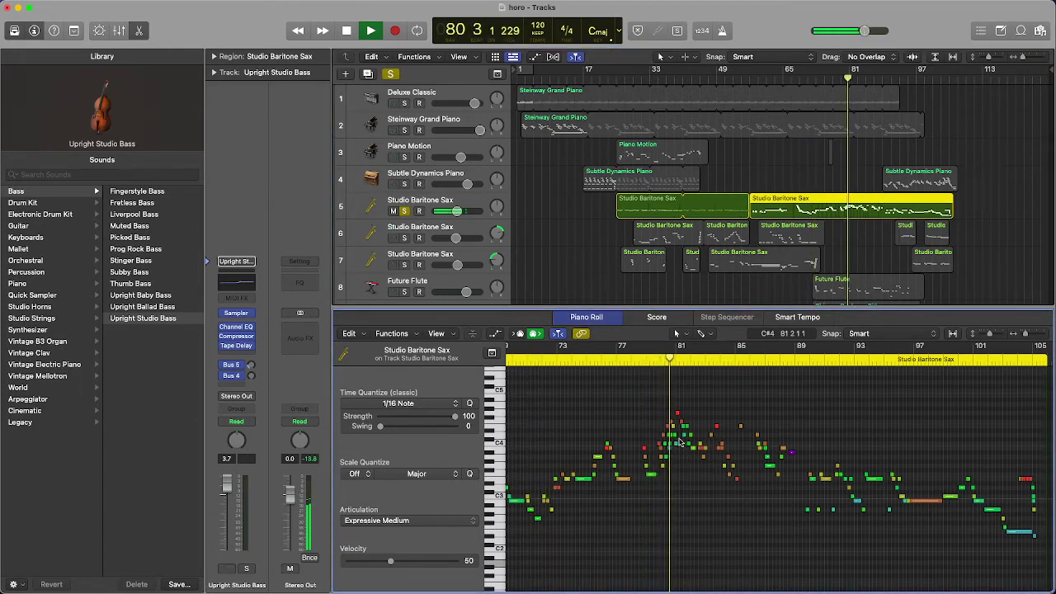
key("space")
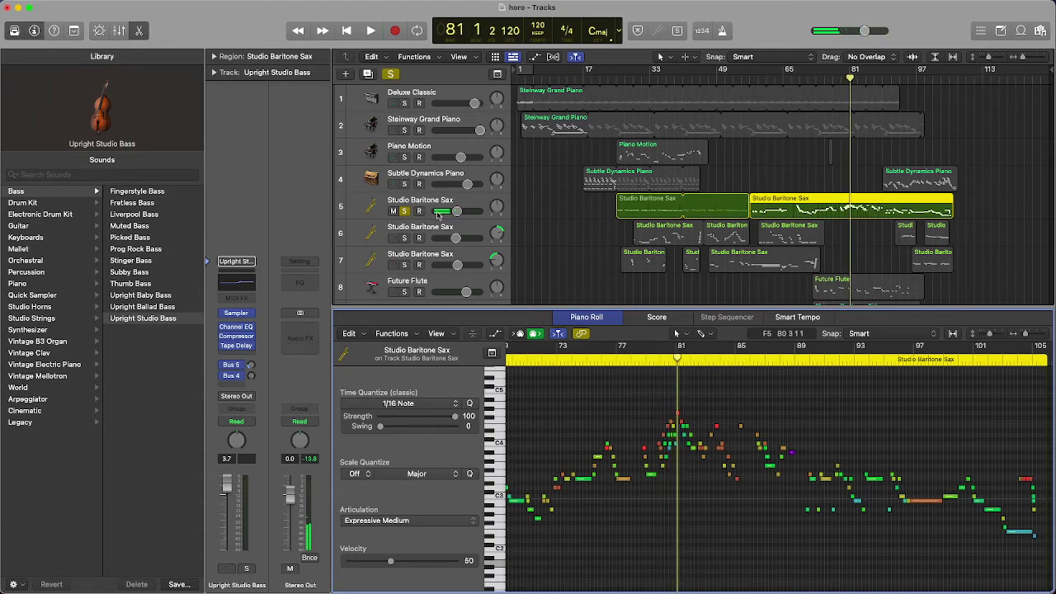
Turn off the Studio Baritone Sax solo, play the full mix briefly from bar 70 and close the Piano Roll
left_click(405, 211)
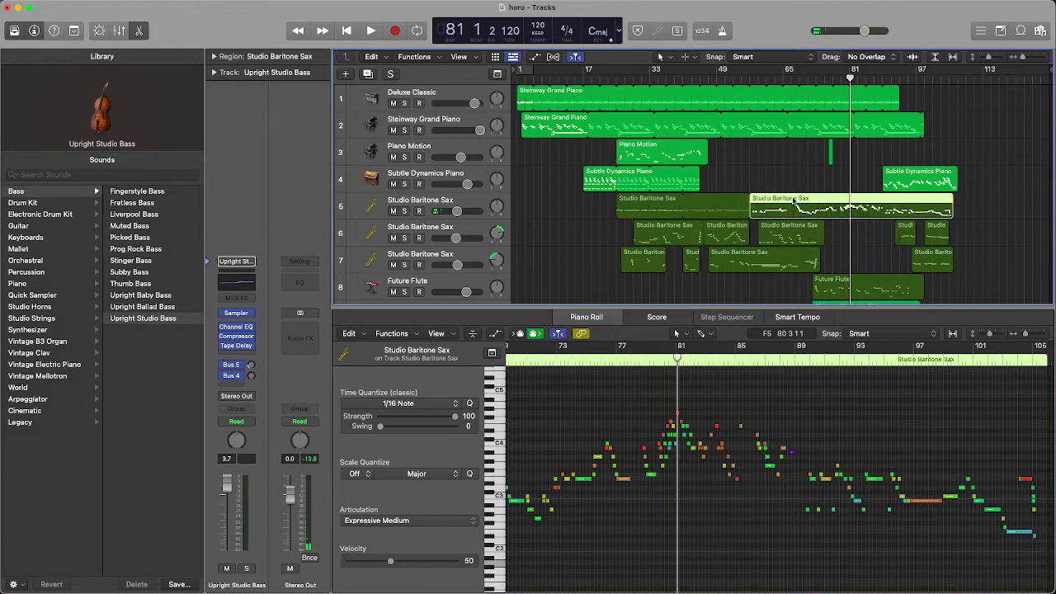
left_click(804, 74)
key("space")
key("space")
key("e")
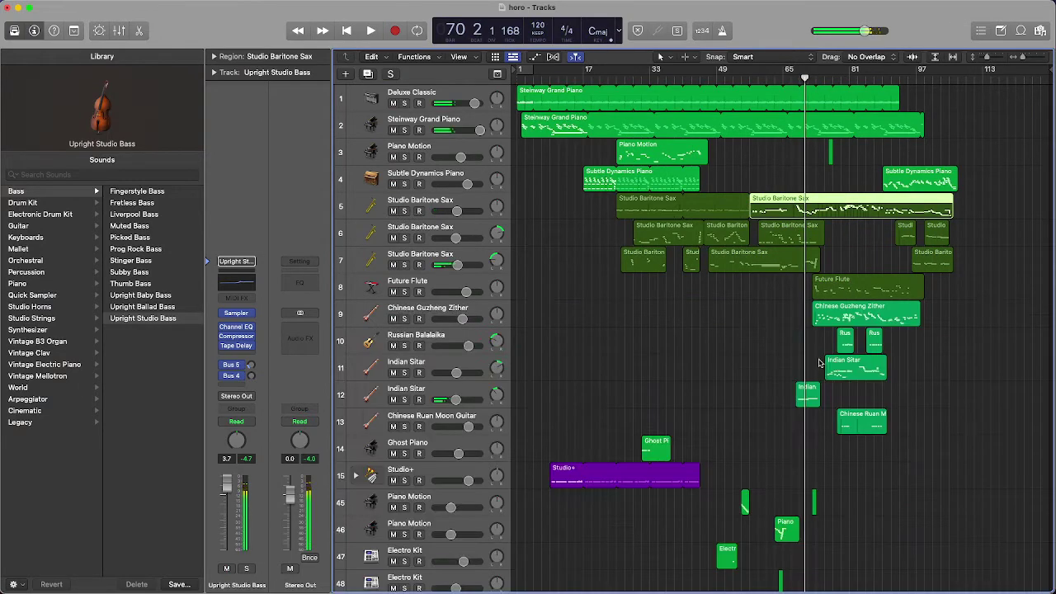
Look through the track list and point out the Chinese Guzheng Zither and Russian Balalaika regions by briefly selecting them
scroll(819, 363, "down", 10)
scroll(858, 355, "up", 10)
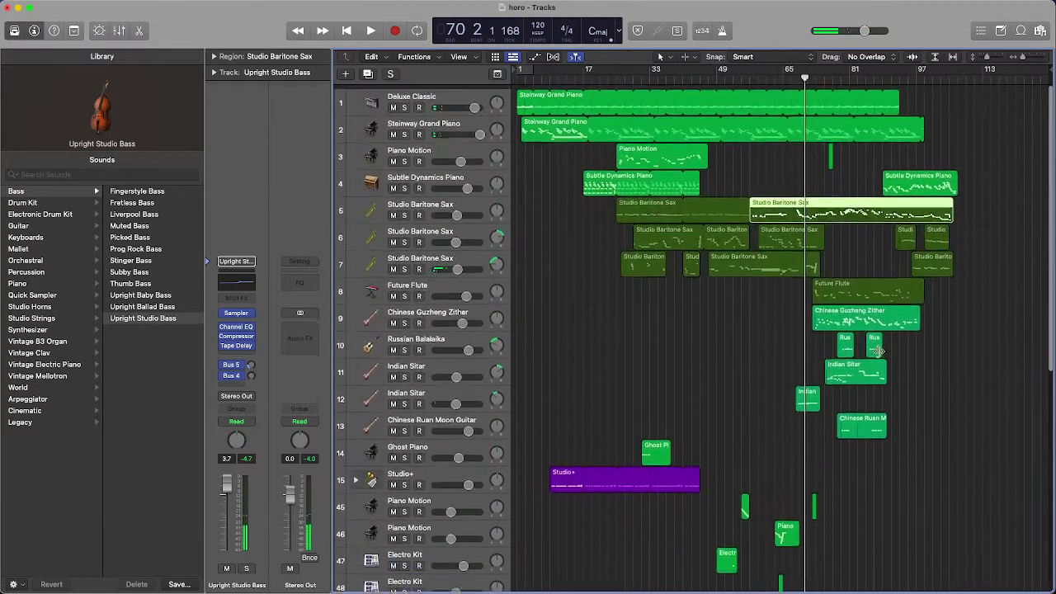
scroll(877, 351, "down", 1)
left_click(841, 248)
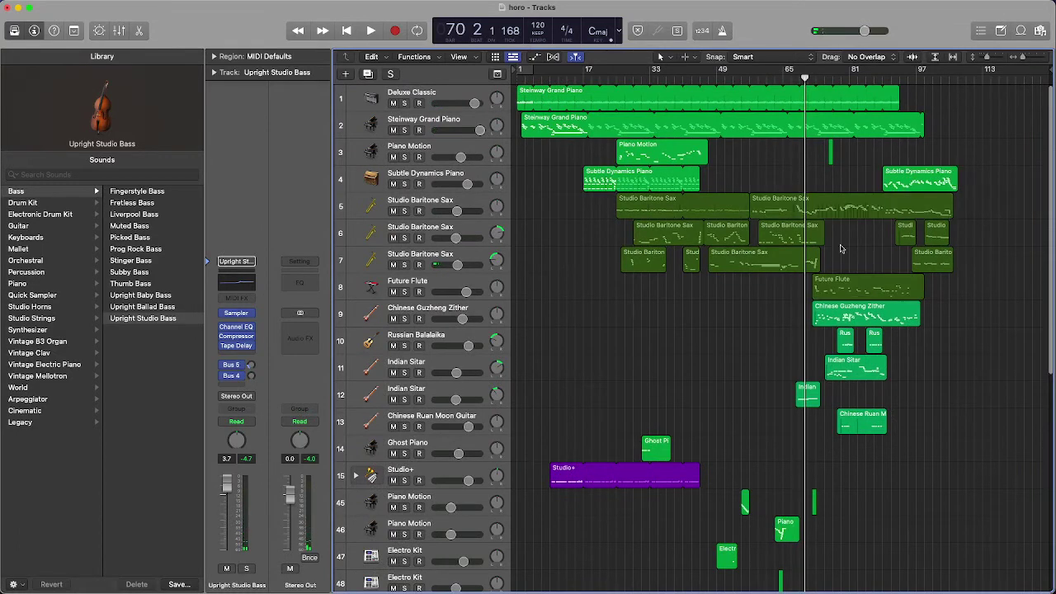
scroll(841, 248, "down", 3)
left_click_drag(965, 349, 820, 288)
left_click_drag(954, 277, 811, 271)
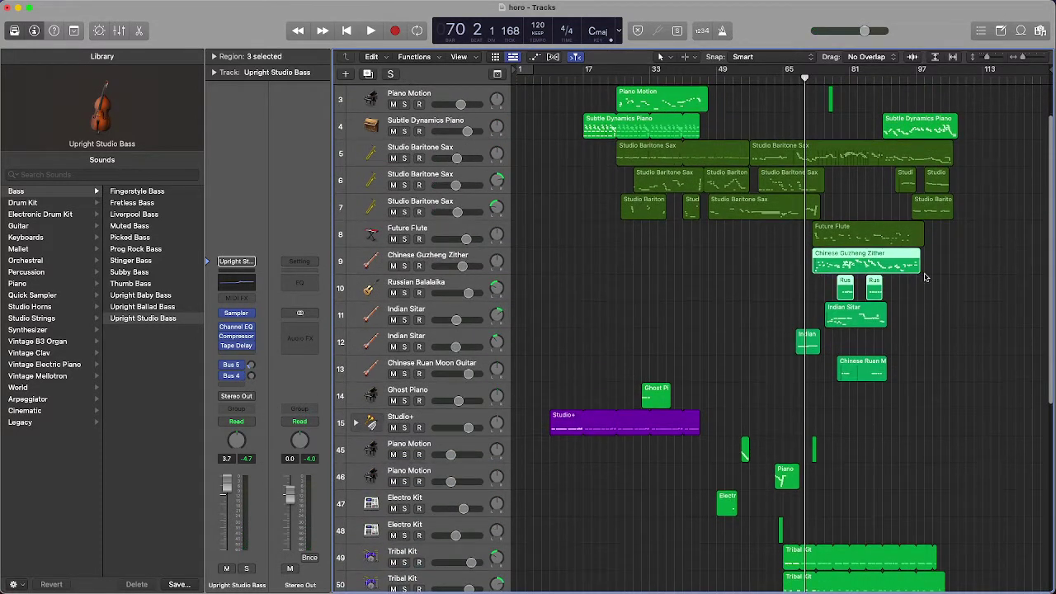
left_click(827, 283)
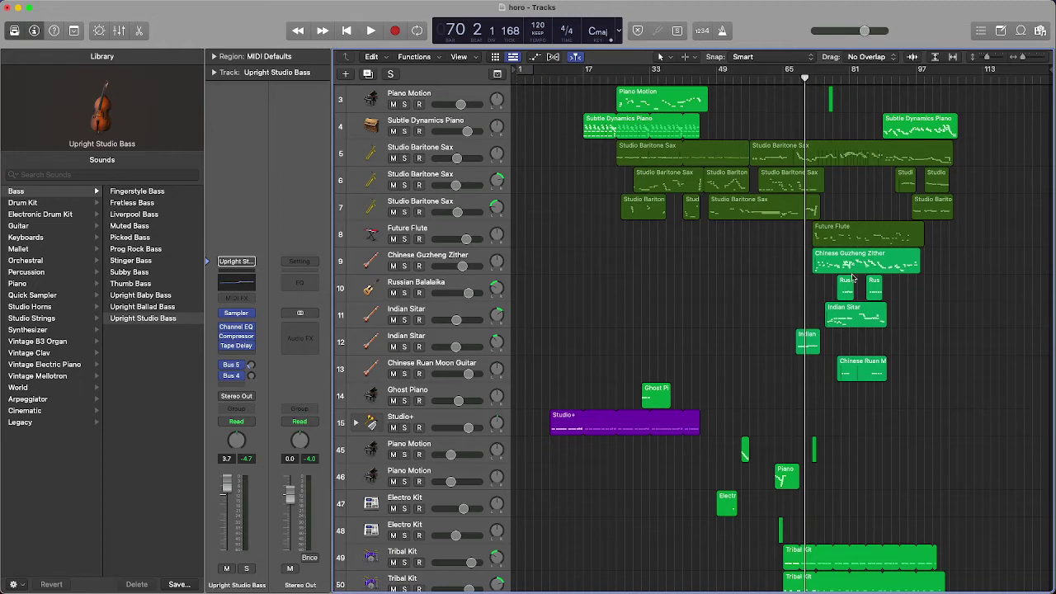
Briefly select the sax, flute, zither and sitar regions leading up to bar 73, and place the playhead at bar 79
scroll(1008, 280, "up", 3)
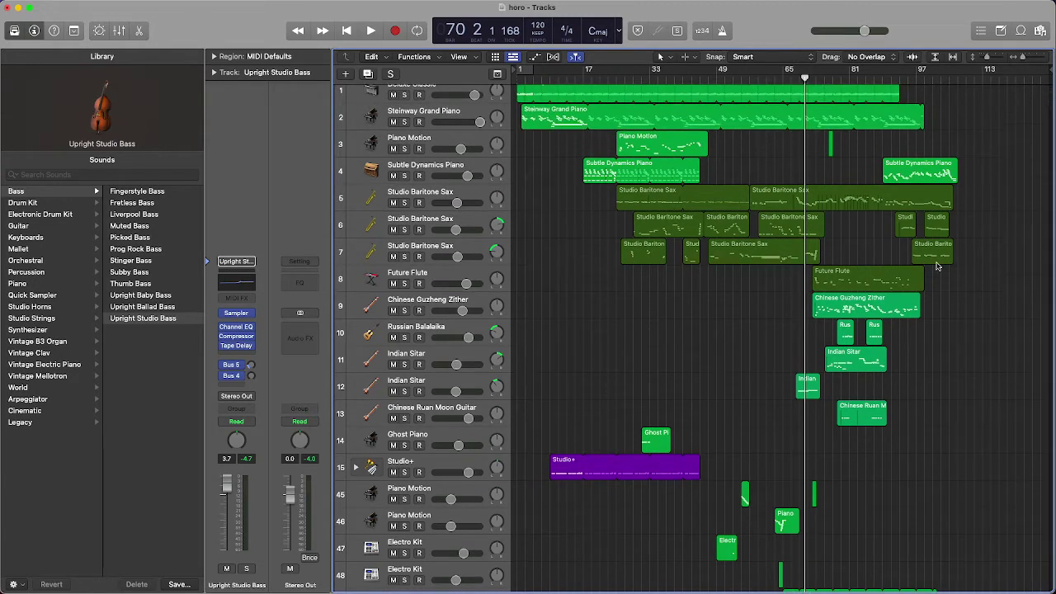
left_click_drag(815, 179, 780, 391)
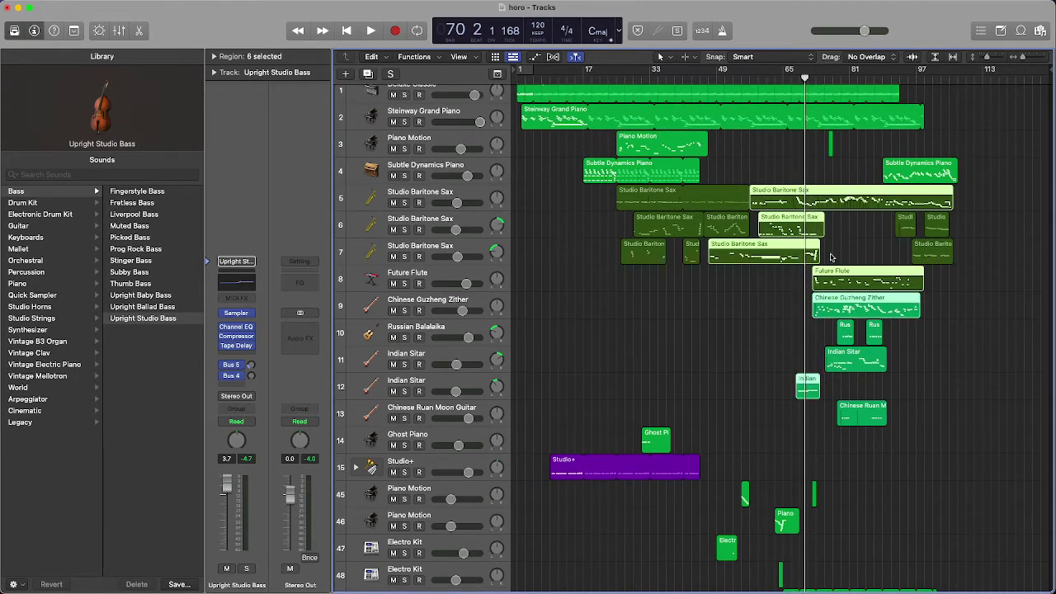
left_click(847, 164)
left_click(841, 76)
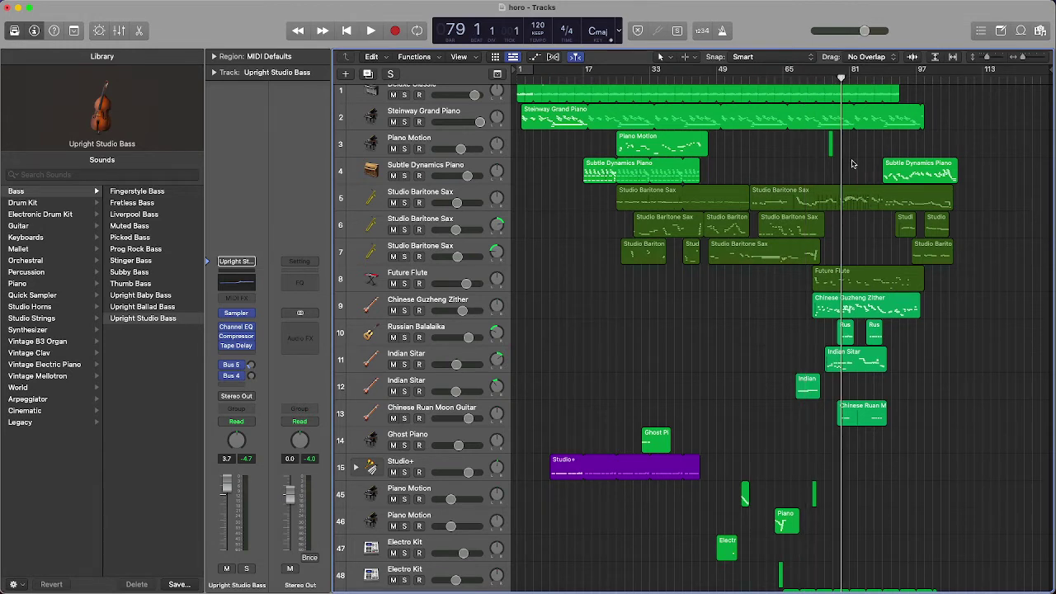
scroll(853, 164, "down", 1)
left_click_drag(853, 164, 841, 413)
left_click(967, 416)
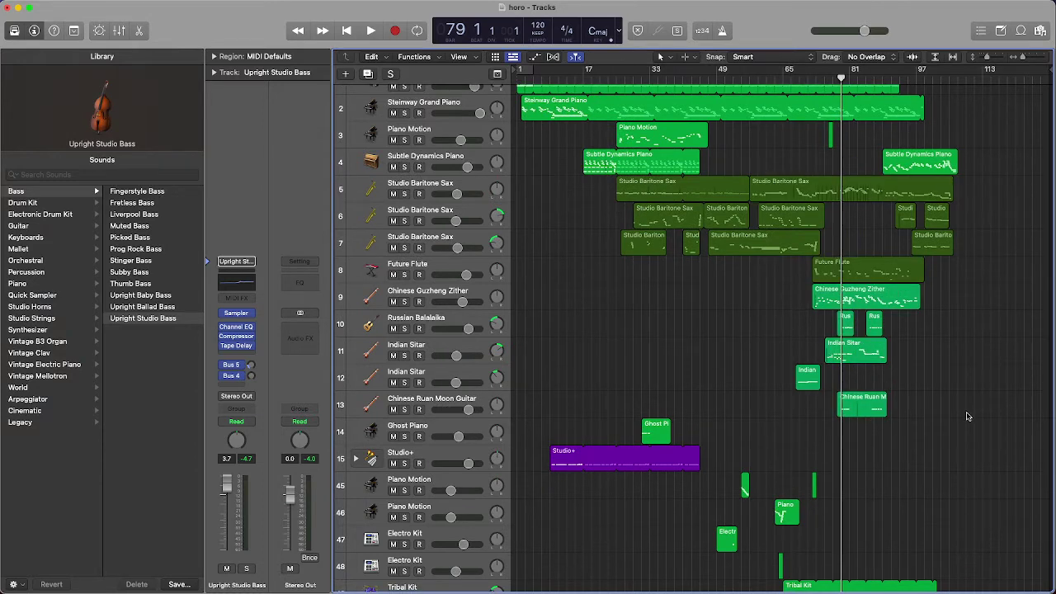
Play the full mix from bar 71 to about bar 80 while looking through the tracks down to Upright Studio Bass
left_click_drag(842, 124, 808, 140)
key("space")
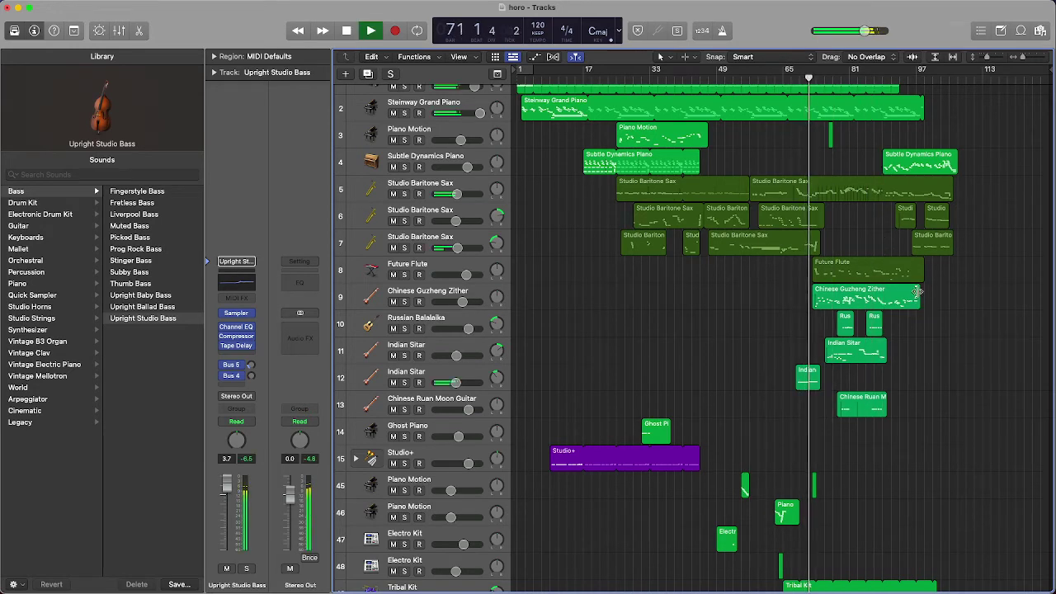
scroll(900, 264, "down", 3)
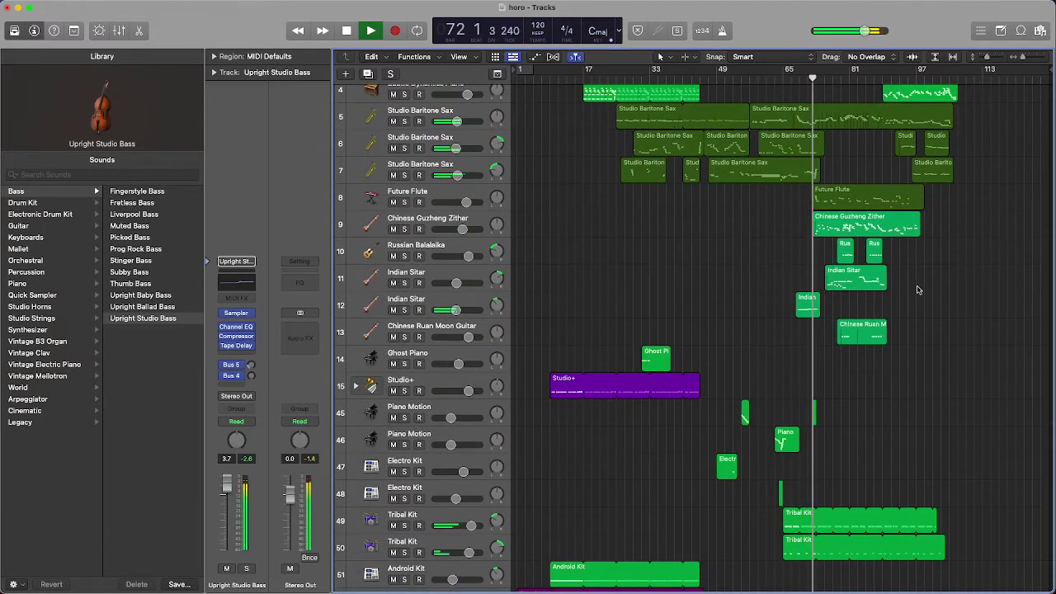
scroll(917, 289, "up", 1)
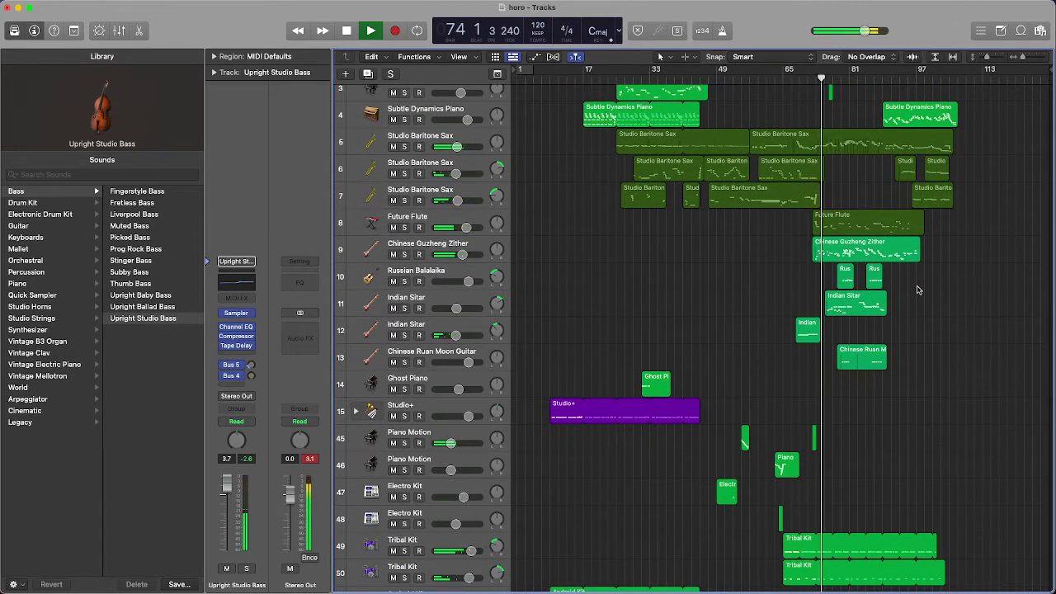
scroll(917, 289, "down", 1)
scroll(917, 290, "down", 10)
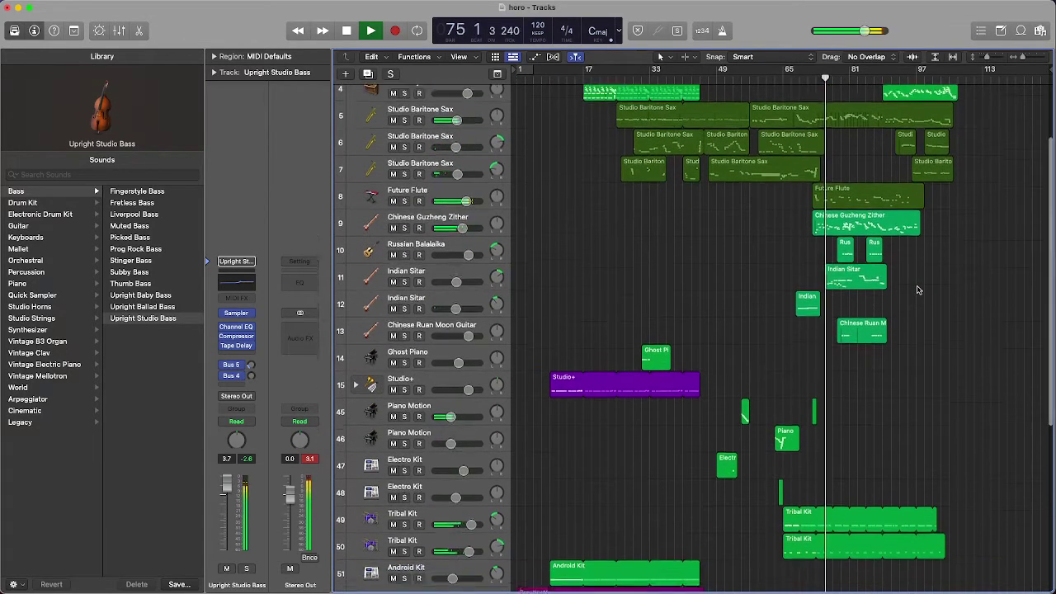
scroll(918, 289, "down", 1)
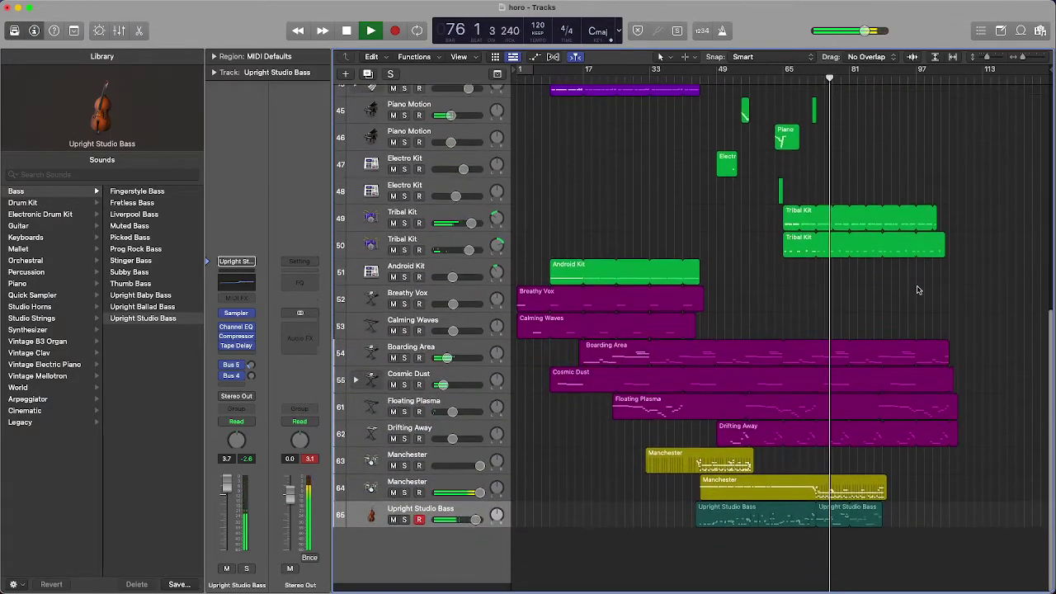
scroll(917, 289, "up", 13)
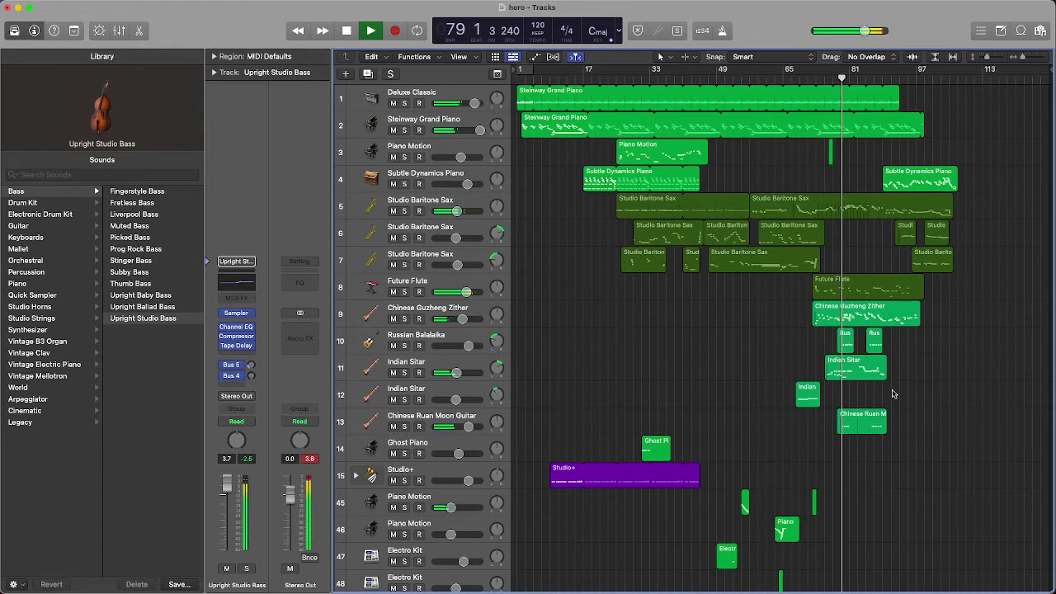
scroll(892, 394, "down", 1)
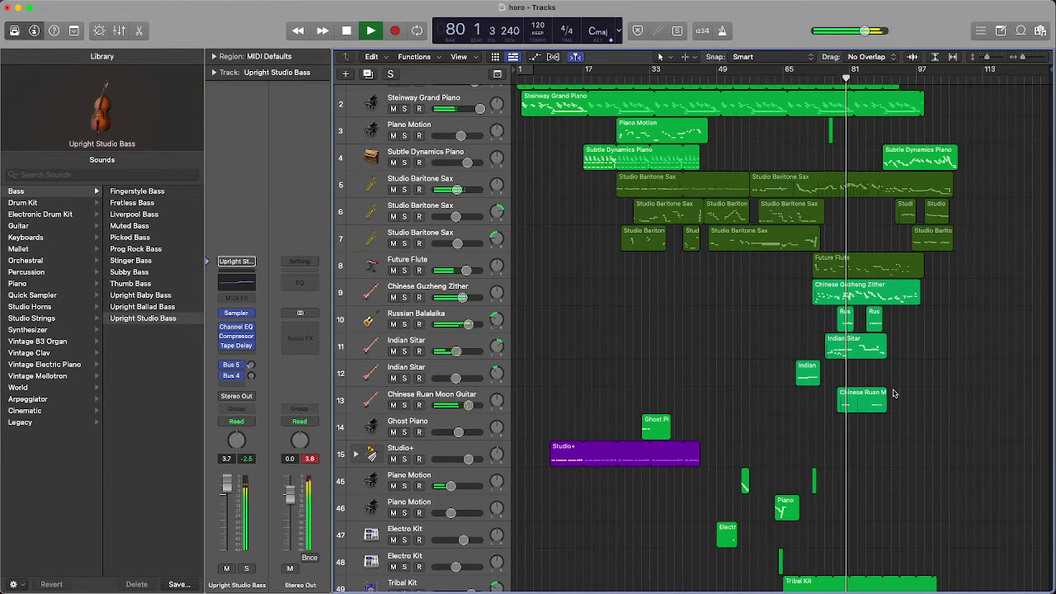
scroll(907, 388, "down", 10)
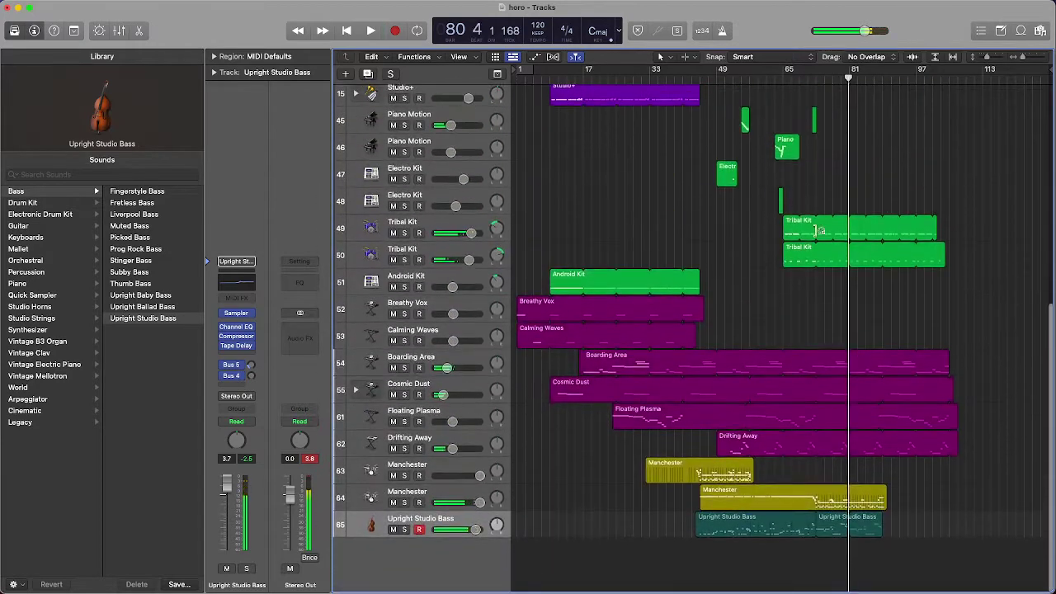
Show the track 64 Manchester region in the Piano Roll at bar 73, point out its drum notes, and close the editor
left_click(815, 77)
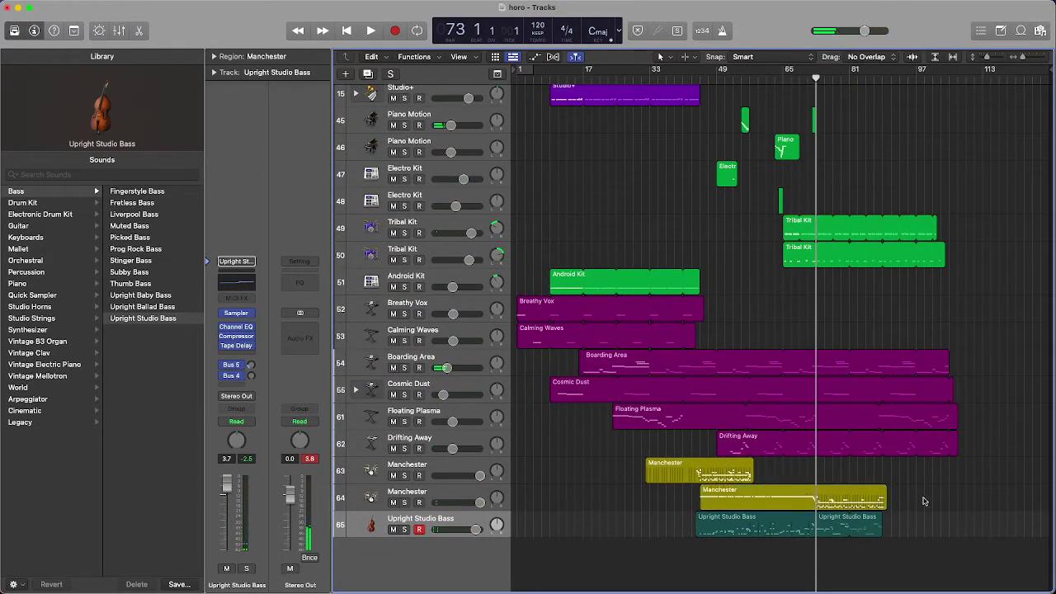
double_click(886, 497)
scroll(990, 467, "right", 3)
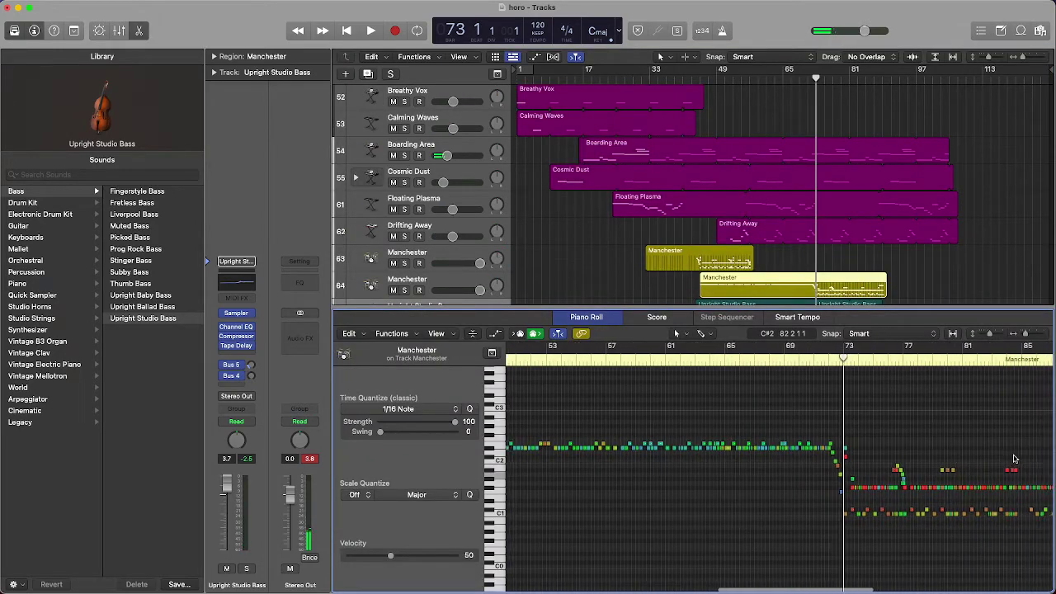
left_click(914, 487)
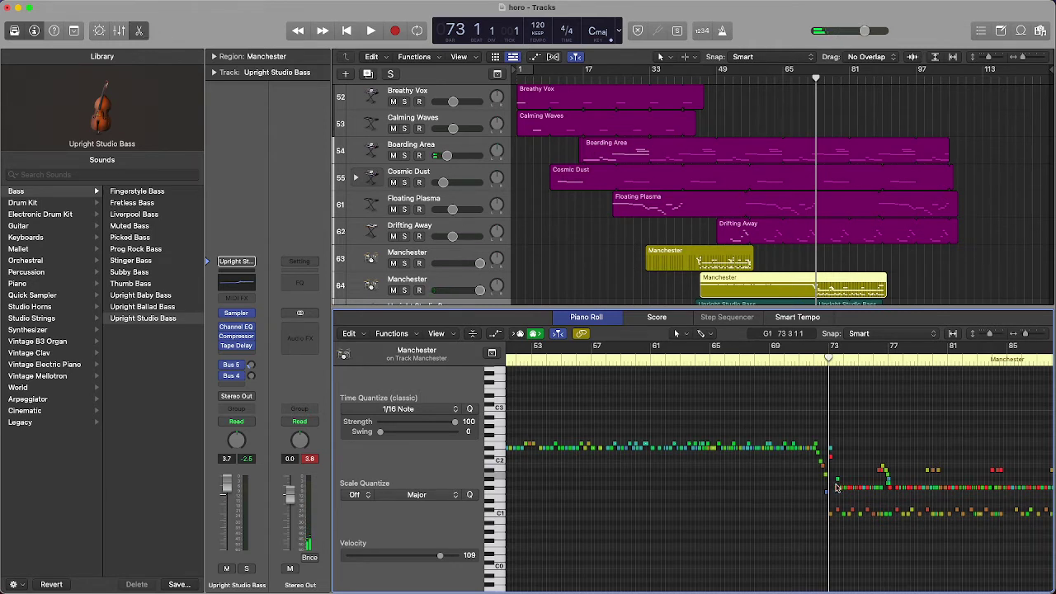
left_click_drag(828, 503, 919, 554)
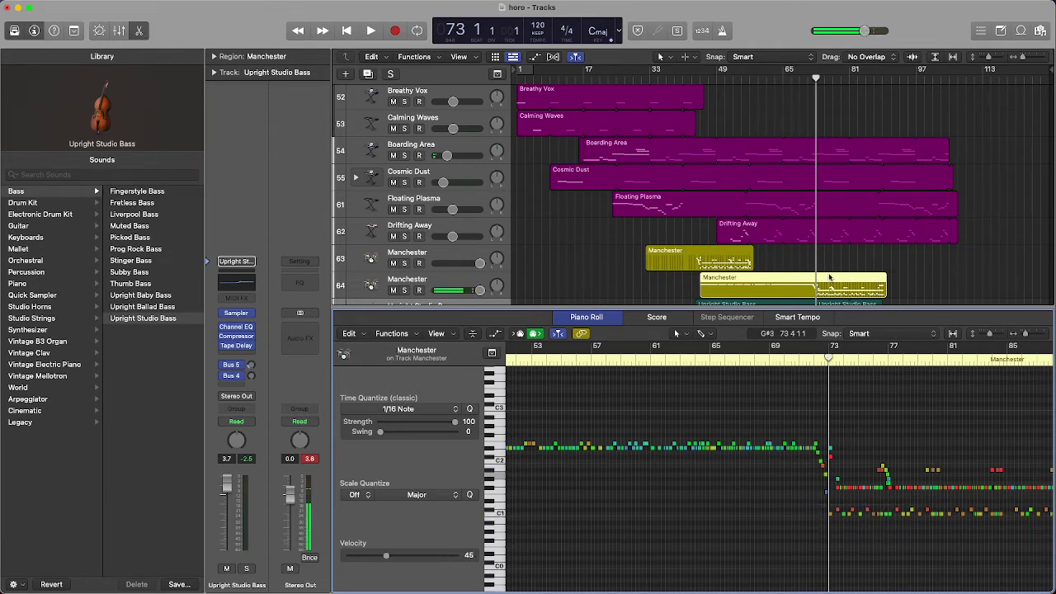
left_click_drag(982, 499, 830, 472)
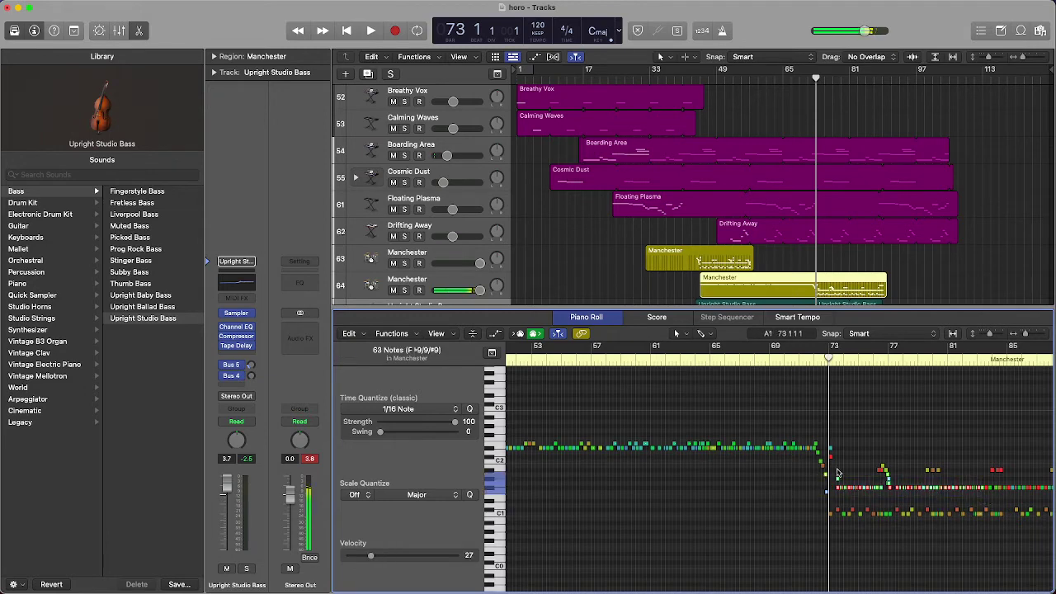
left_click(142, 31)
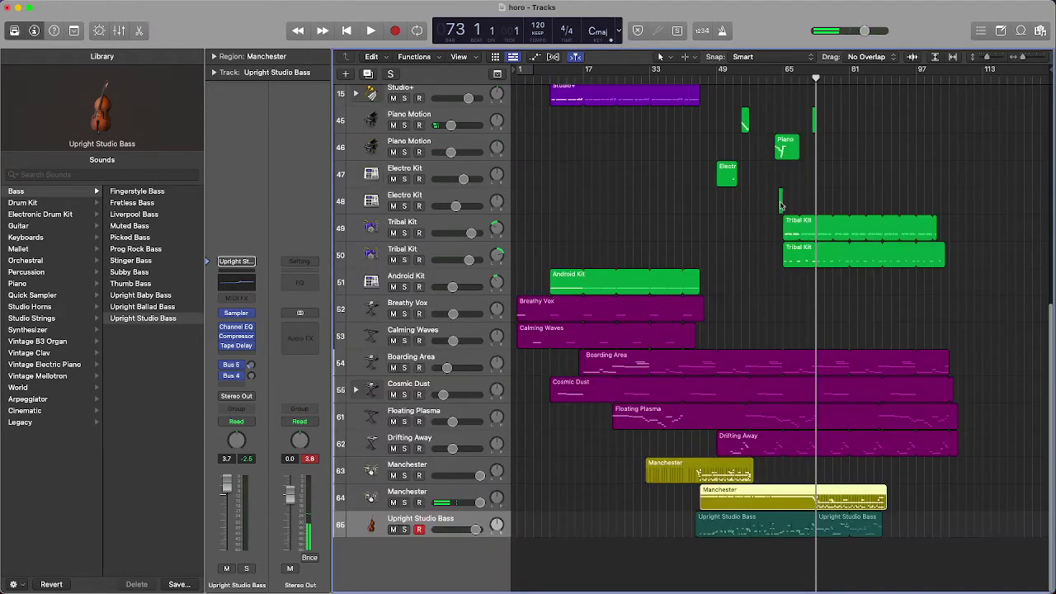
Select the track 64 Manchester track, place the playhead at bar 66 and point out both Tribal Kit regions by briefly selecting them
scroll(742, 371, "up", 10)
scroll(531, 503, "down", 10)
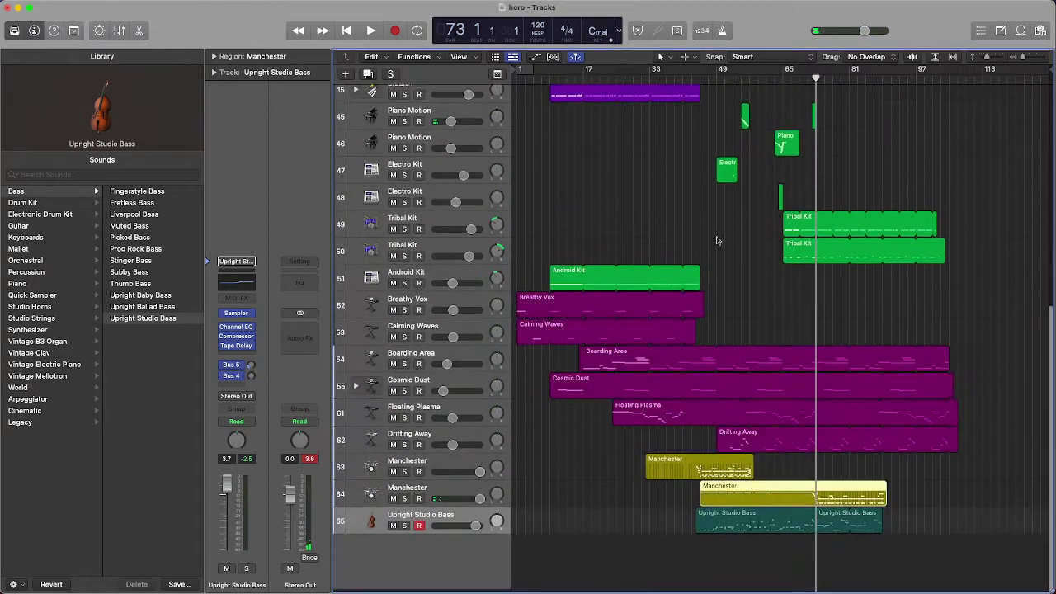
left_click(403, 496)
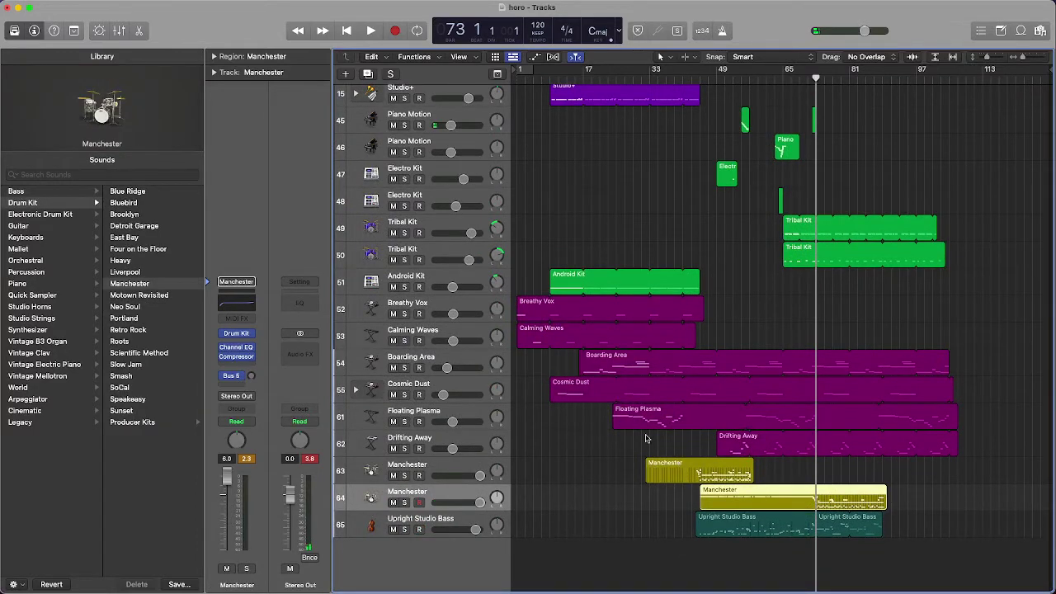
scroll(843, 171, "up", 6)
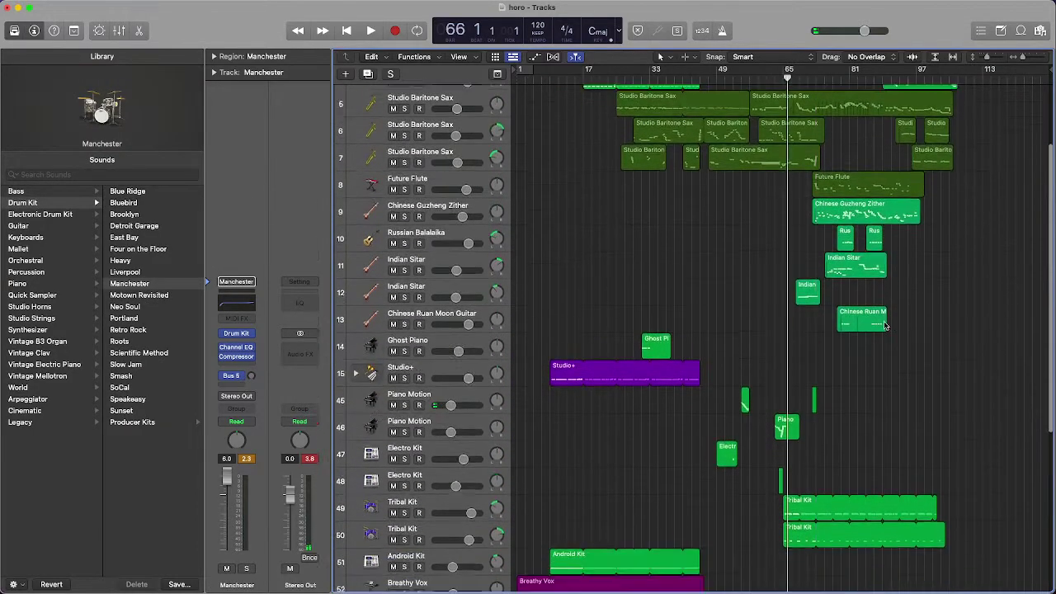
left_click_drag(925, 330, 900, 512)
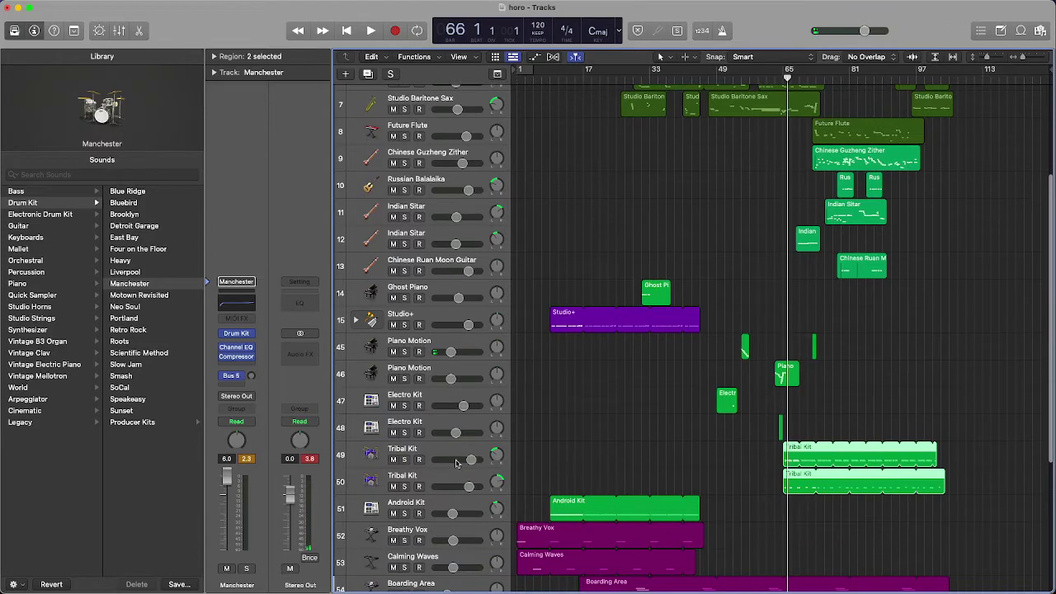
left_click(937, 361)
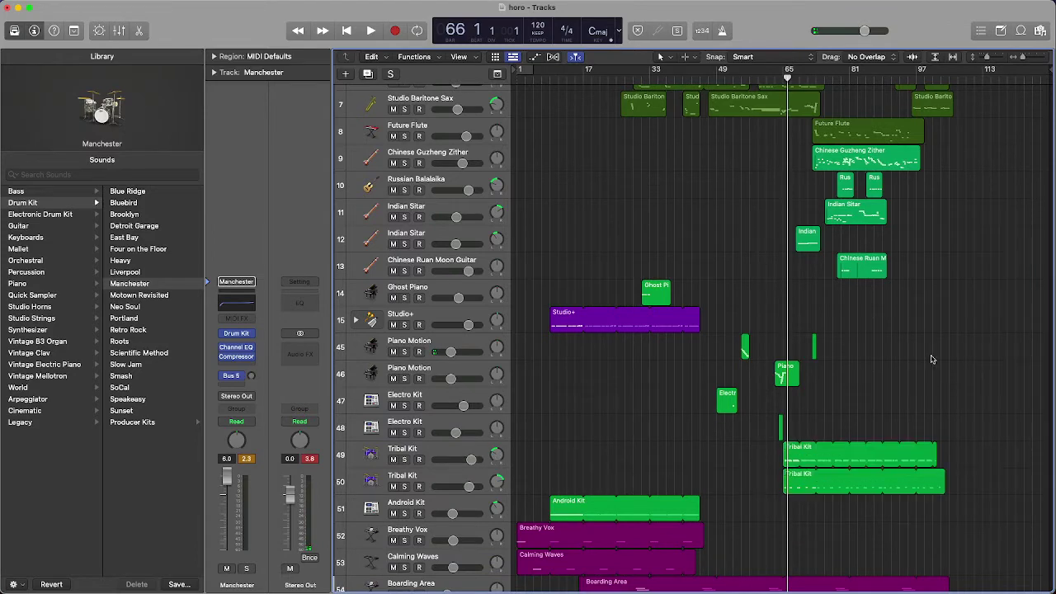
Play the full mix from bar 66 to about bar 82 while looking over the sax, flute, zither, sitar and percussion tracks
scroll(835, 278, "up", 5)
key("space")
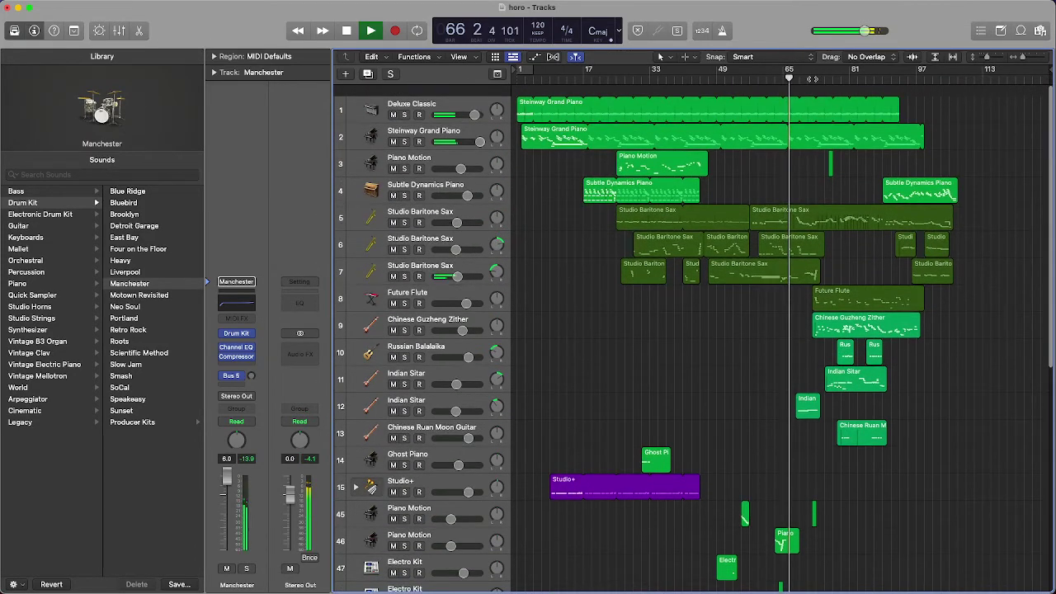
scroll(1004, 352, "down", 1)
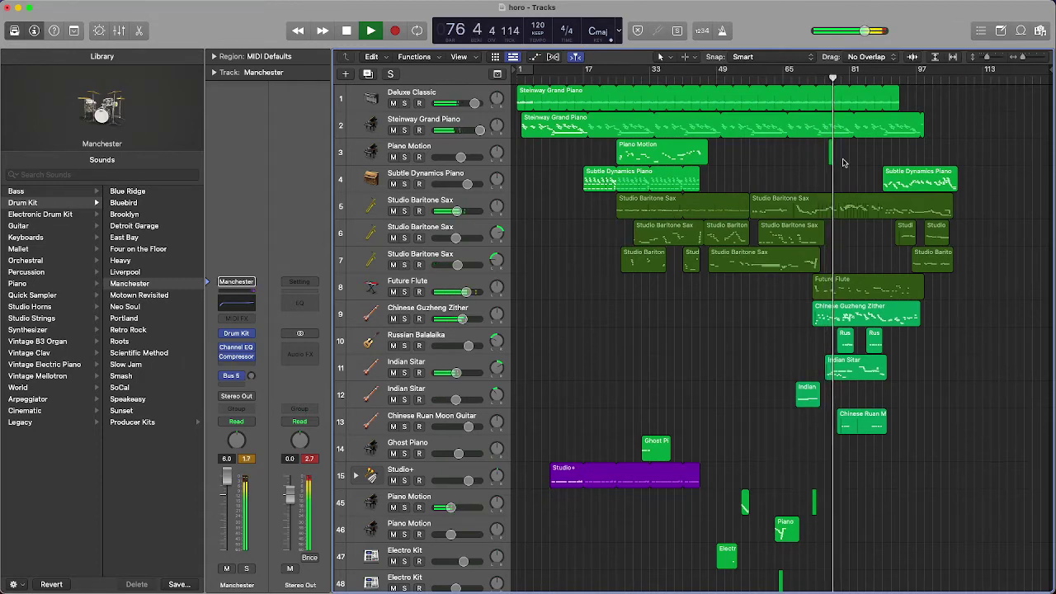
scroll(877, 207, "down", 3)
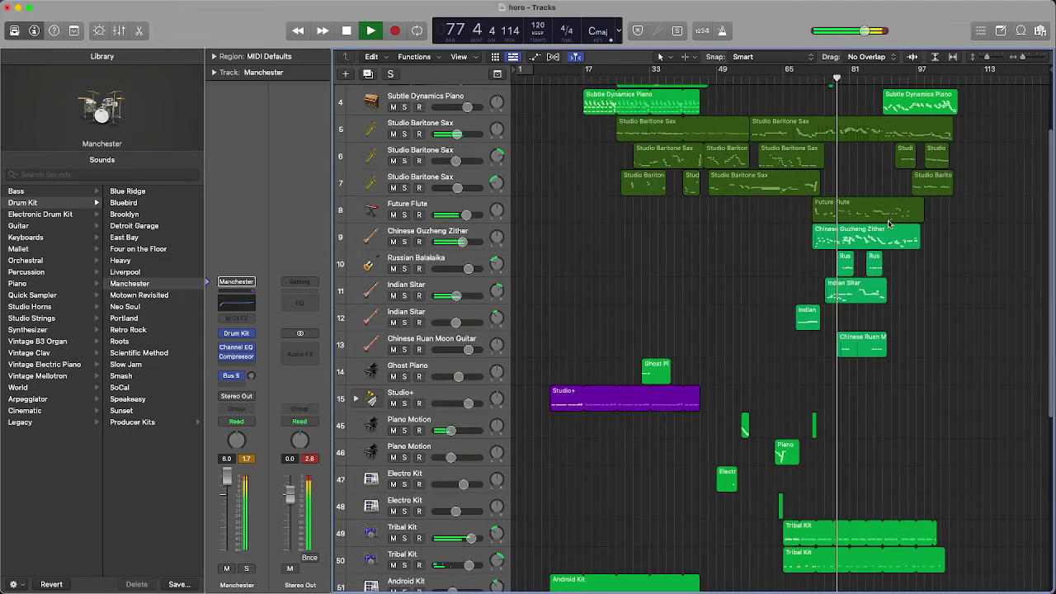
scroll(890, 224, "down", 4)
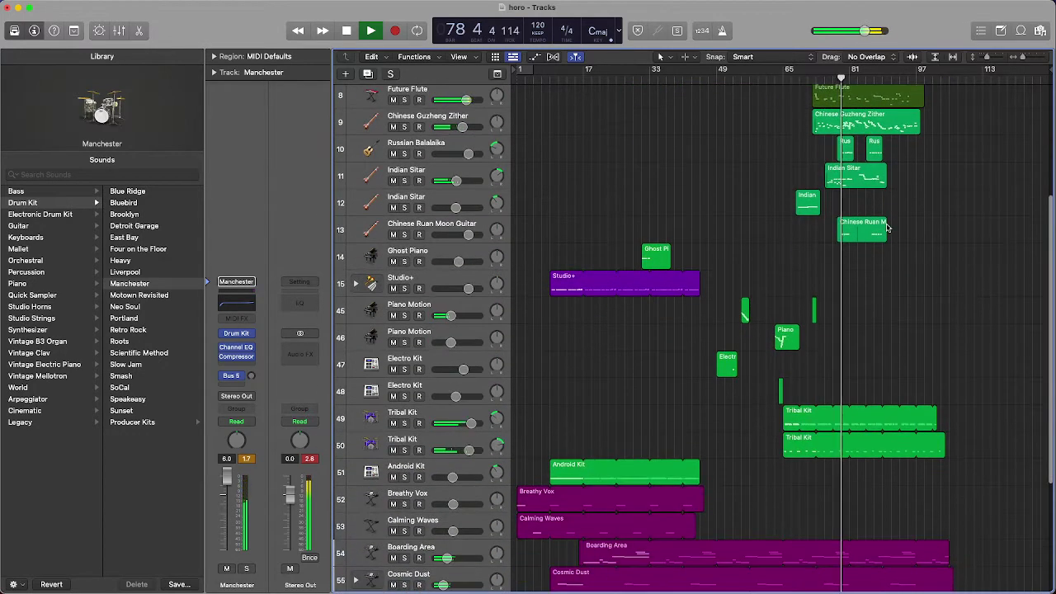
scroll(891, 228, "up", 5)
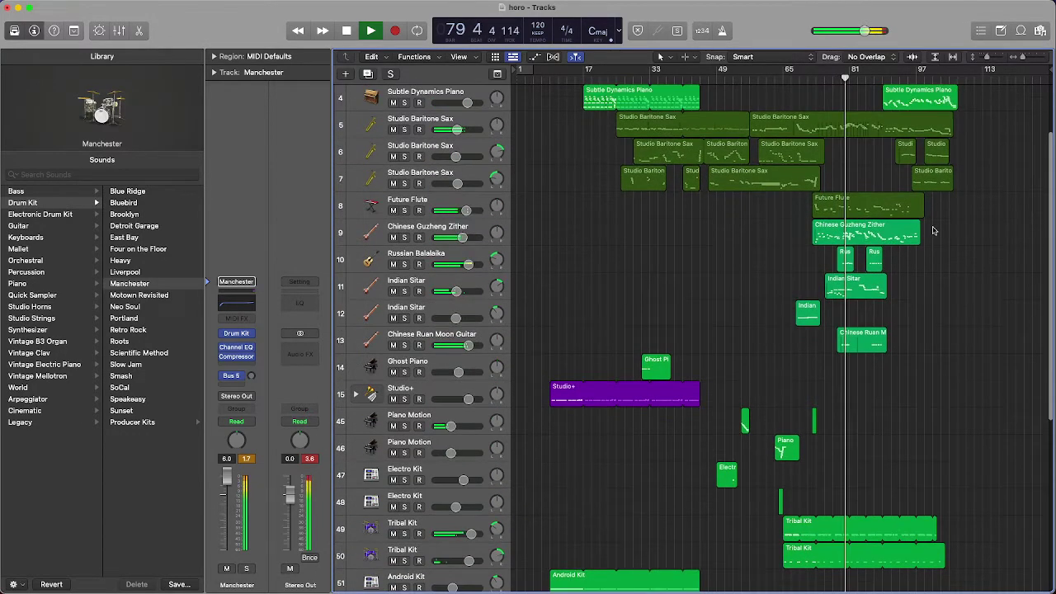
scroll(926, 231, "up", 3)
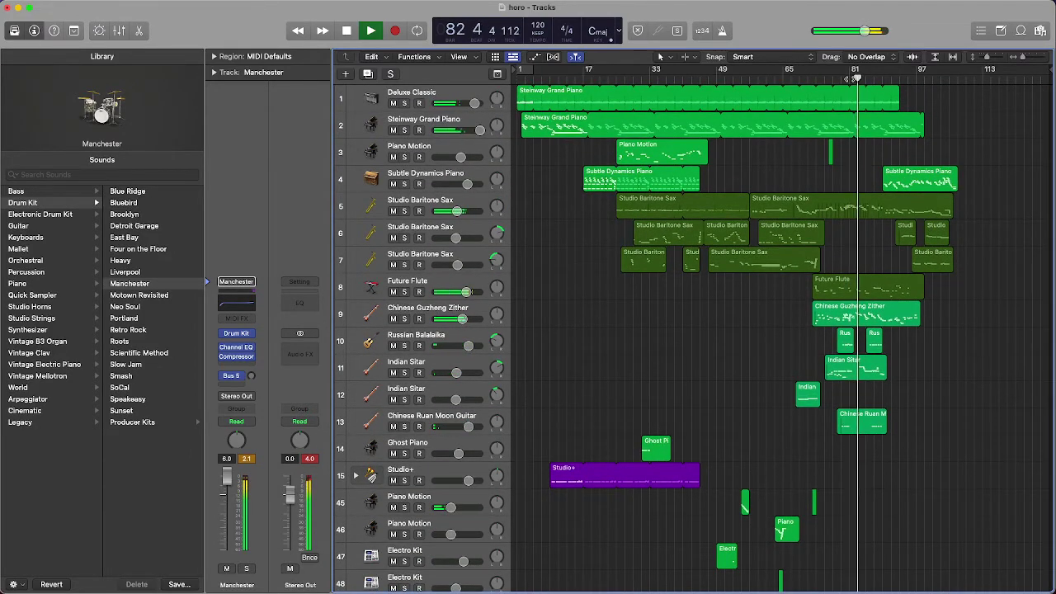
Solo the track 5 Studio Baritone Sax, show its notes in the Piano Roll, and play it from bar 81 and again from bar 83
left_click(849, 80)
left_click_drag(556, 222, 810, 202)
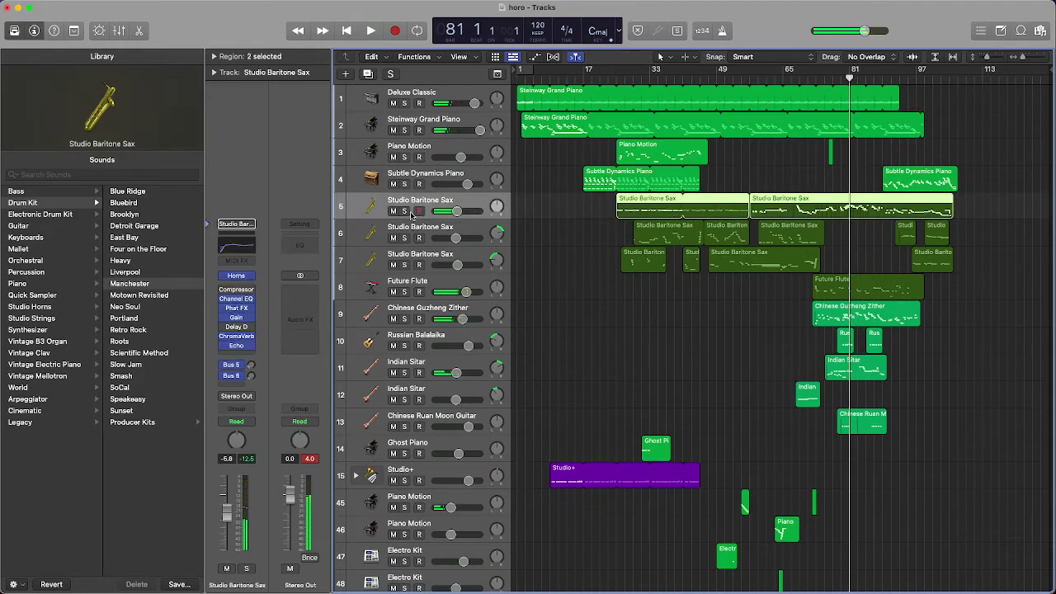
key("ctrl+s")
double_click(857, 216)
key("space")
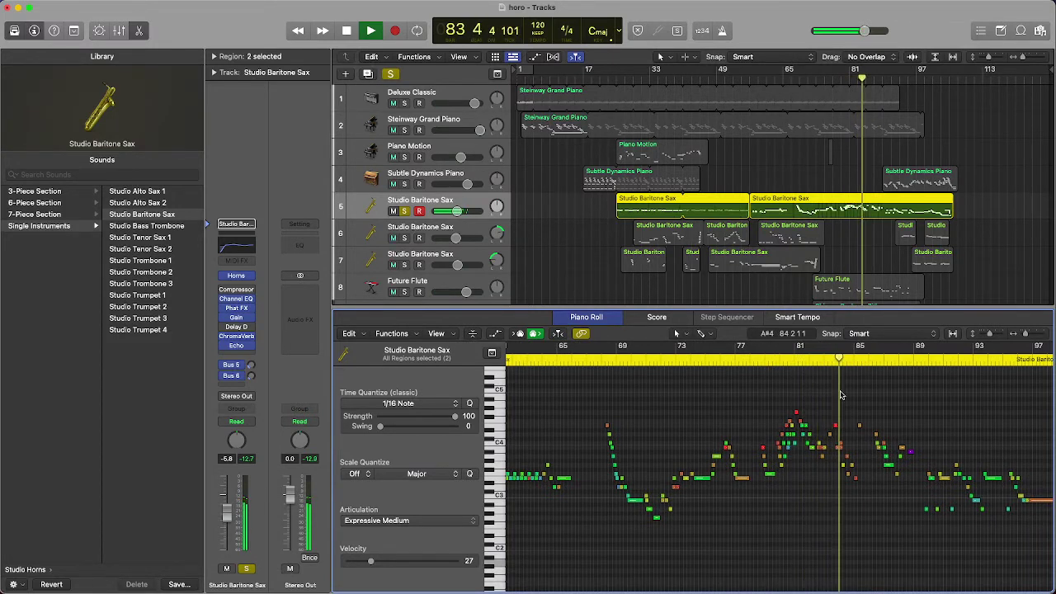
key("space")
left_click(822, 360)
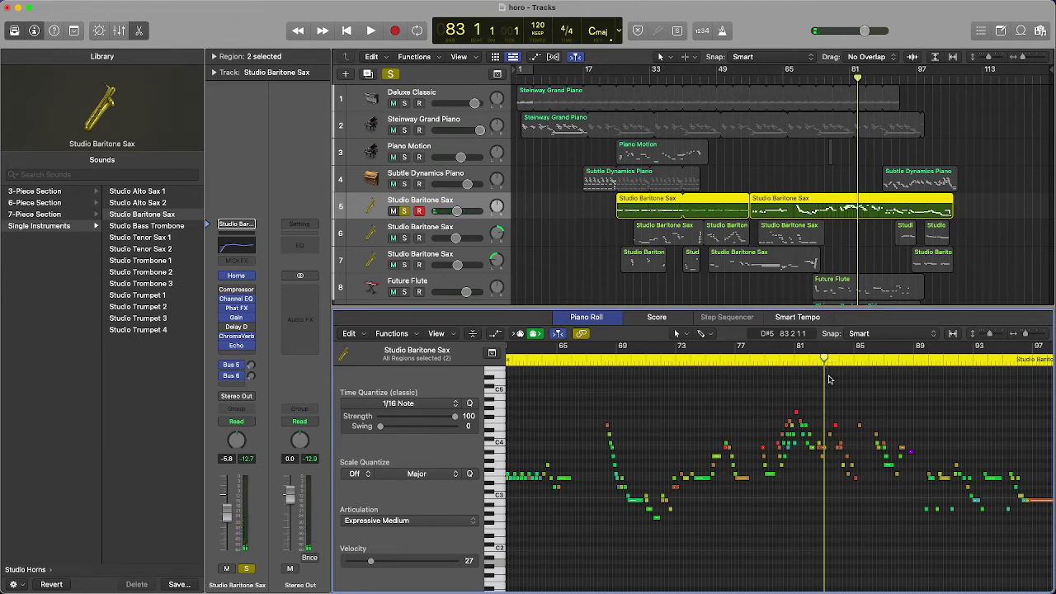
key("space")
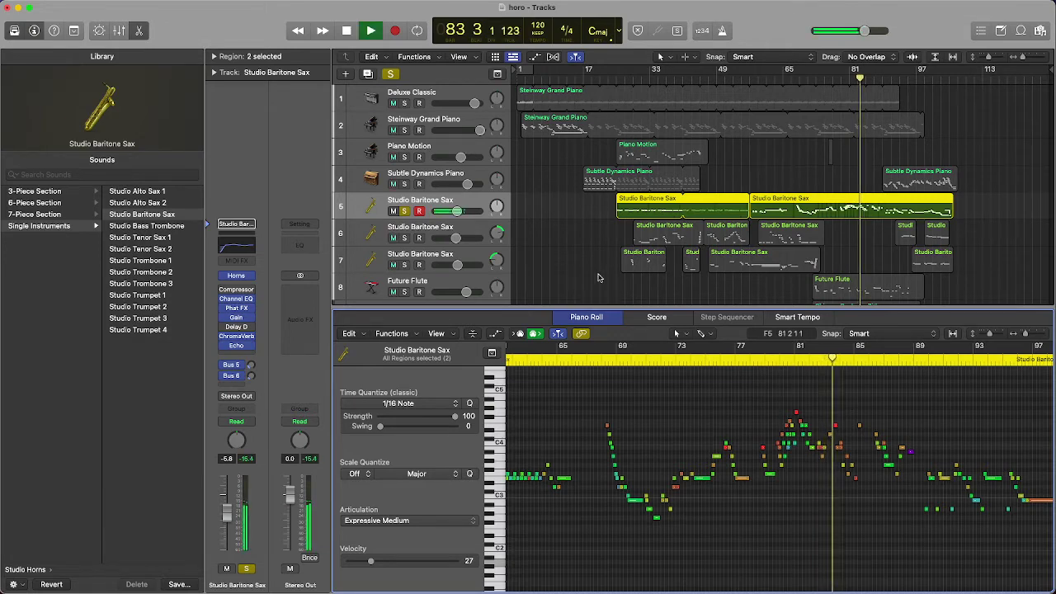
Turn off the track 5 Studio Baritone Sax solo during playback, close the Piano Roll and deselect its regions
left_click(404, 211)
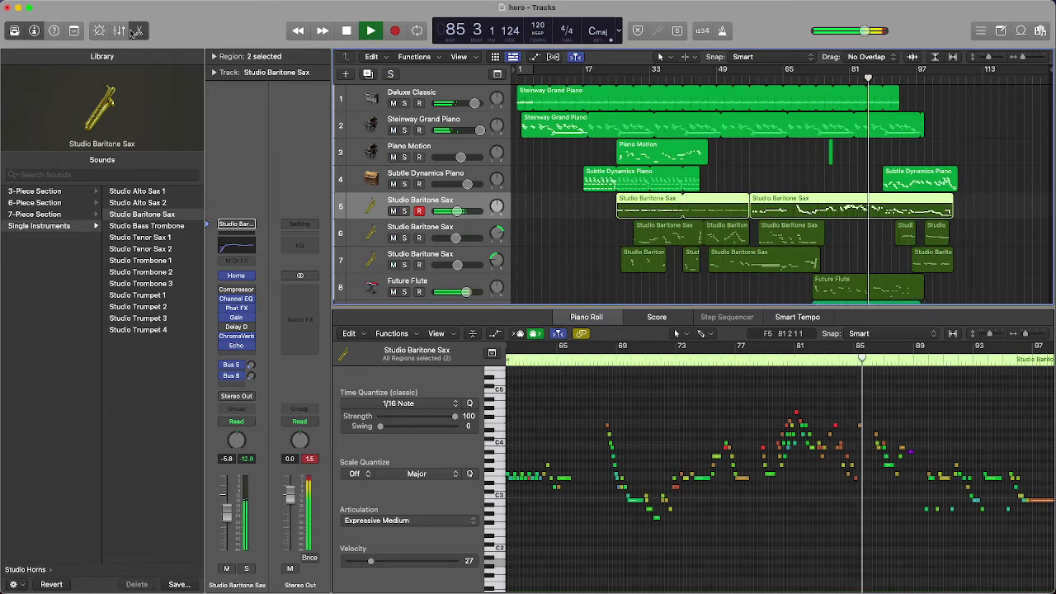
key("e")
left_click(846, 267)
Play the full mix to about bar 92 while looking over all the tracks from the pianos to the Manchester drums, and stop playback
scroll(961, 276, "down", 1)
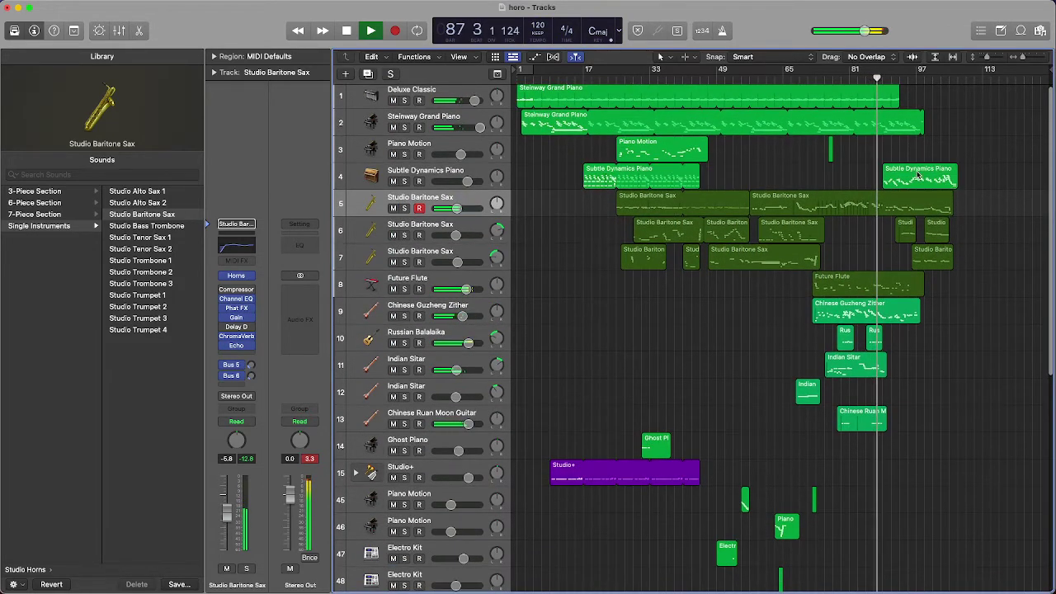
scroll(916, 190, "down", 10)
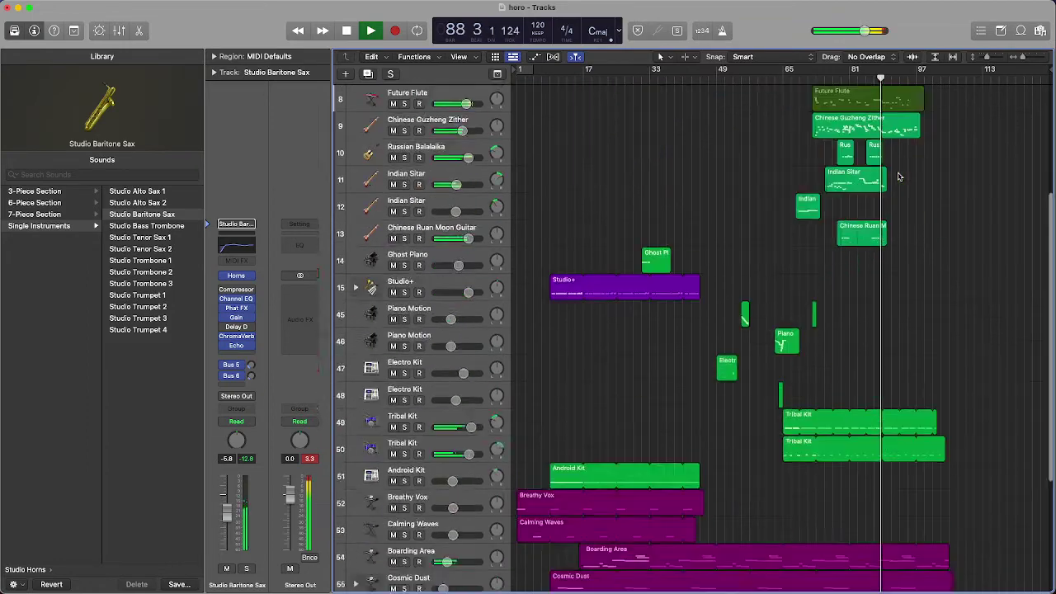
scroll(900, 177, "up", 10)
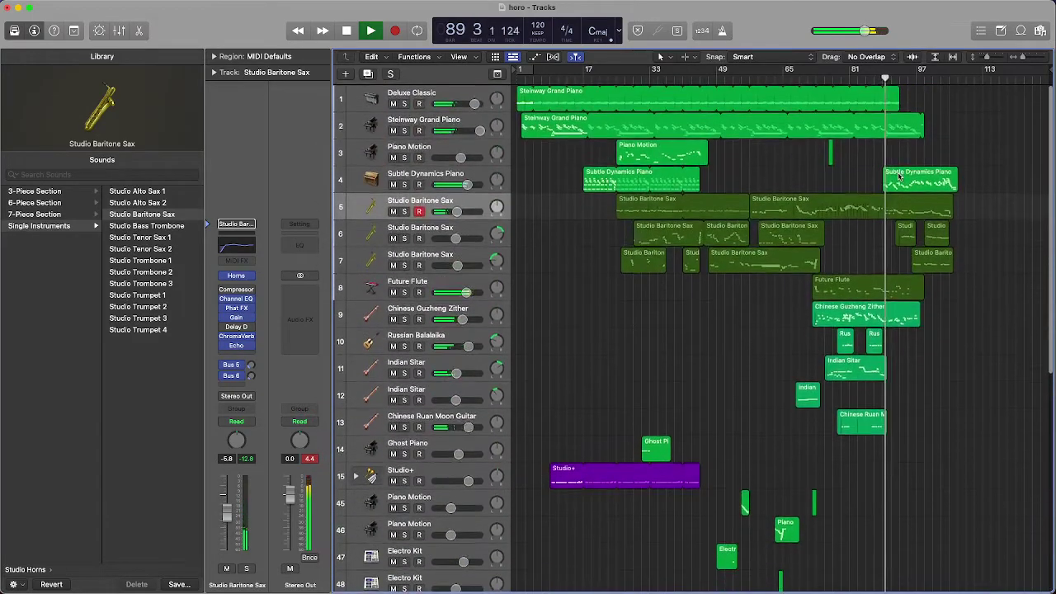
scroll(903, 180, "down", 5)
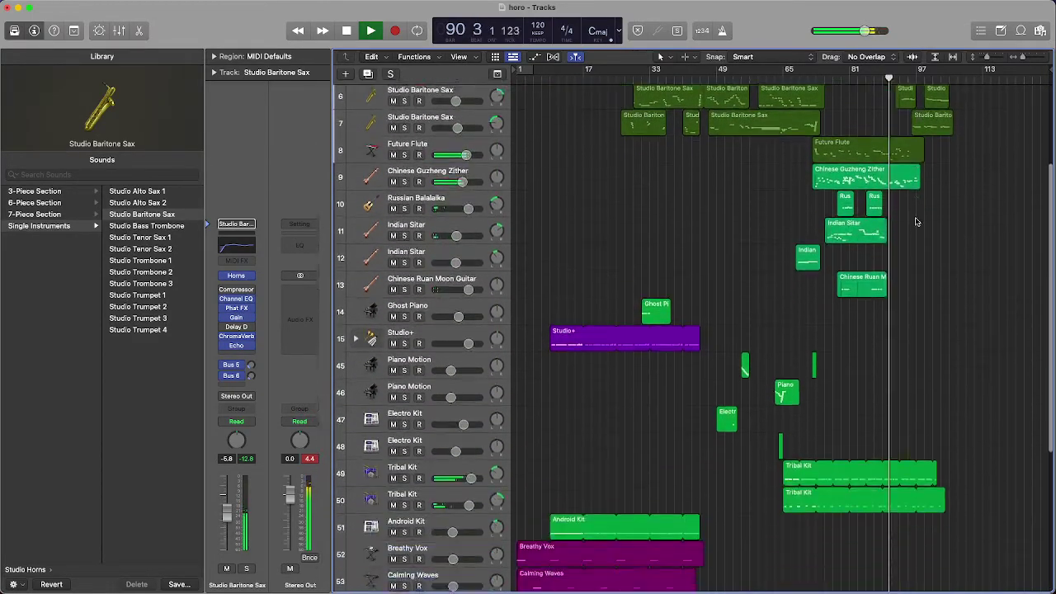
scroll(916, 192, "down", 5)
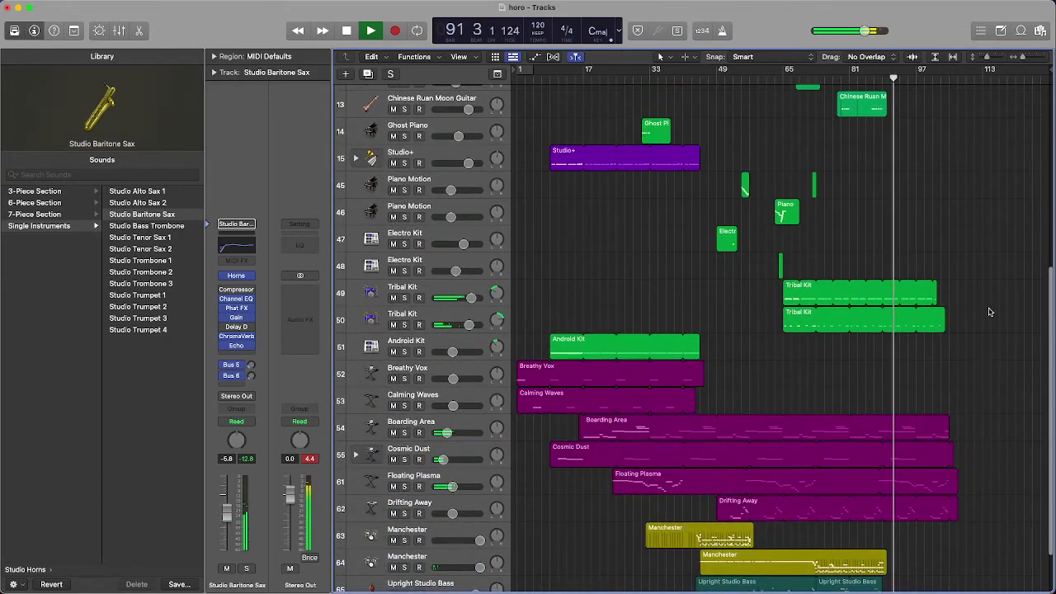
scroll(937, 345, "up", 10)
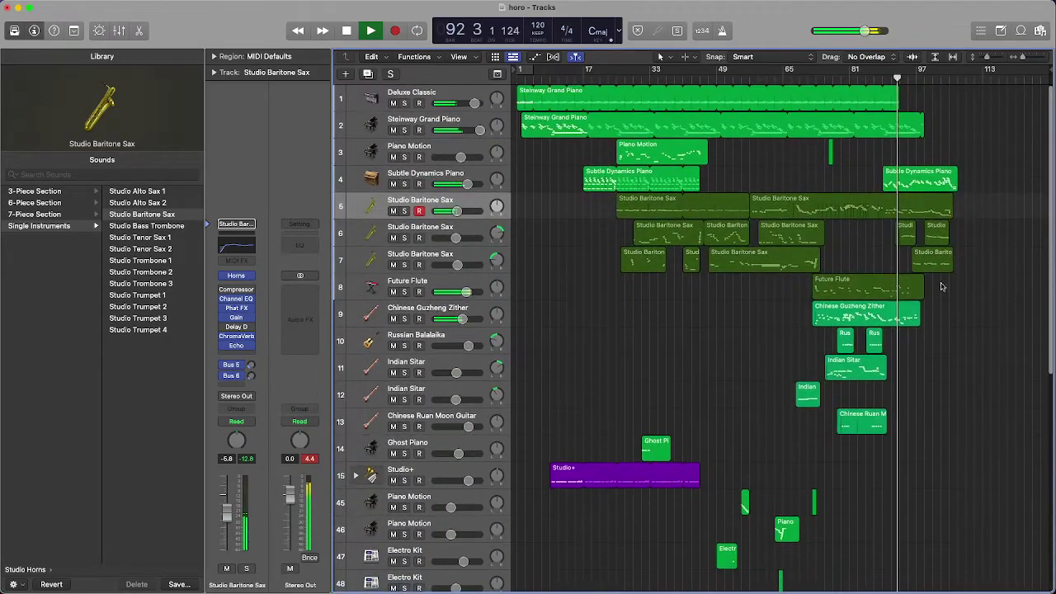
key("space")
Place the playhead at bar 89 and point out the track 5 Studio Baritone Sax regions and the sax layers beneath by briefly selecting them
left_click_drag(868, 80, 883, 80)
left_click_drag(570, 205, 928, 208)
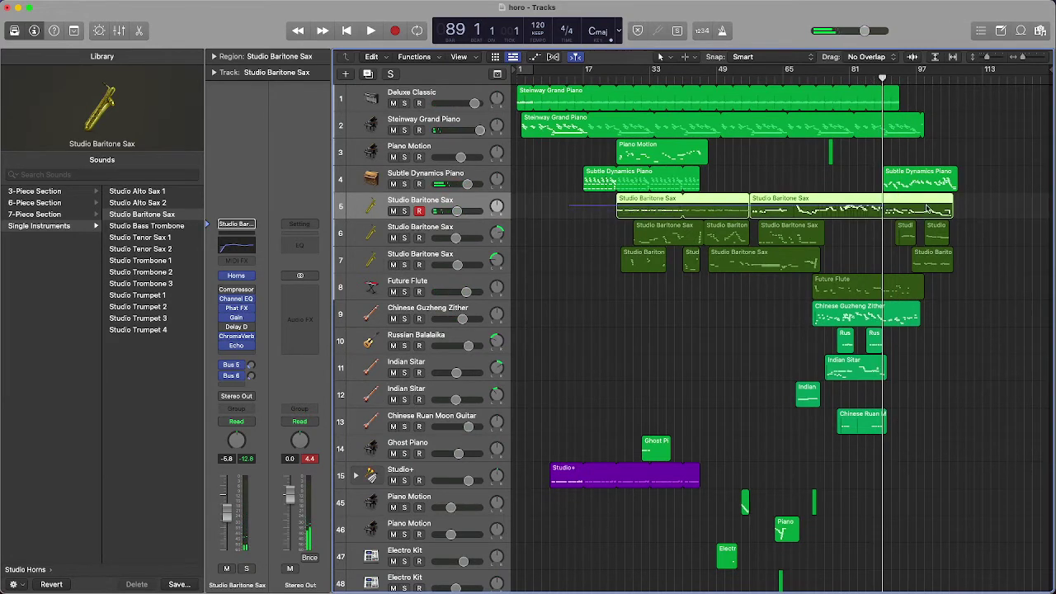
left_click(980, 211)
left_click_drag(1019, 211, 603, 210)
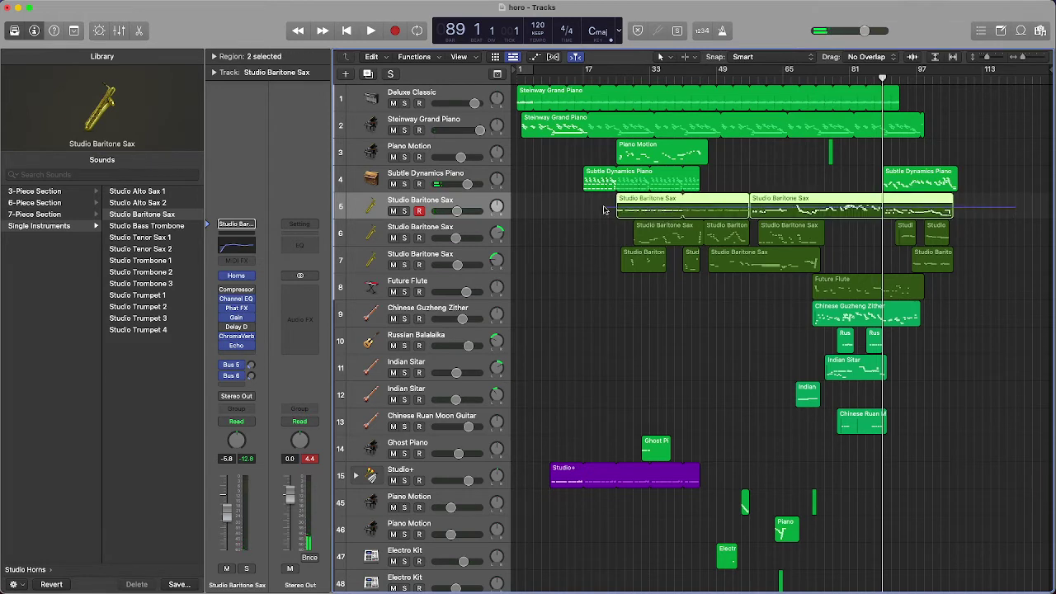
left_click(600, 249)
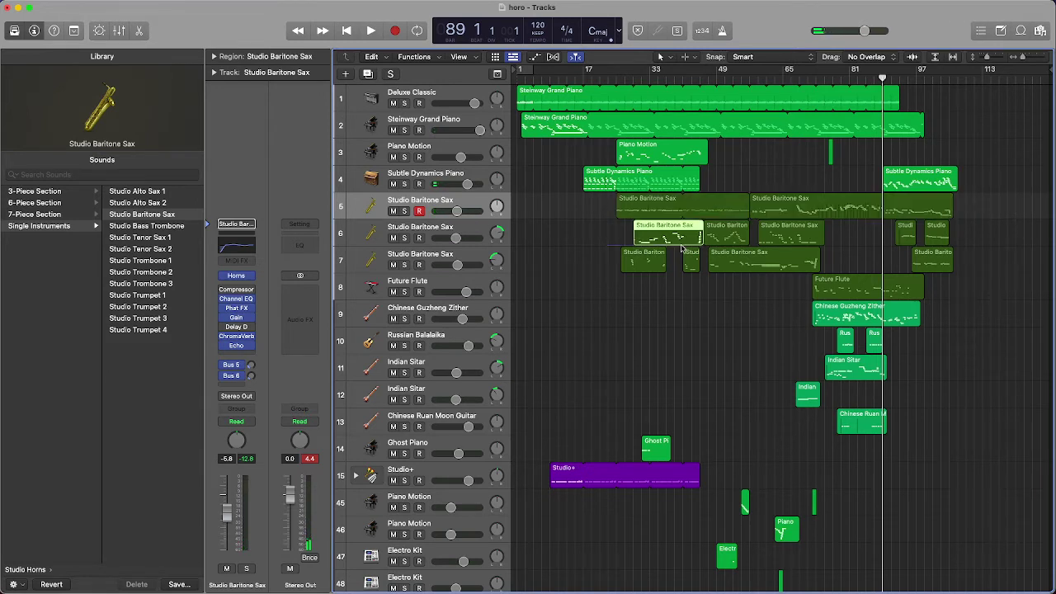
left_click_drag(982, 266, 965, 240)
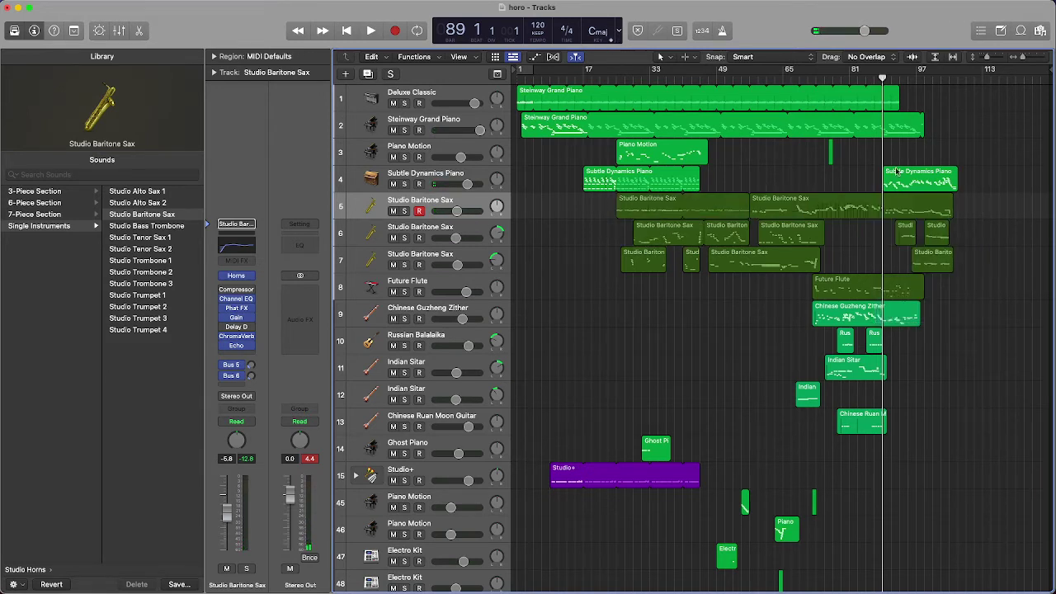
Place the playhead at bar 88 and point out the final regions of the track 6 and 7 Studio Baritone Saxes by briefly selecting them
left_click(899, 82)
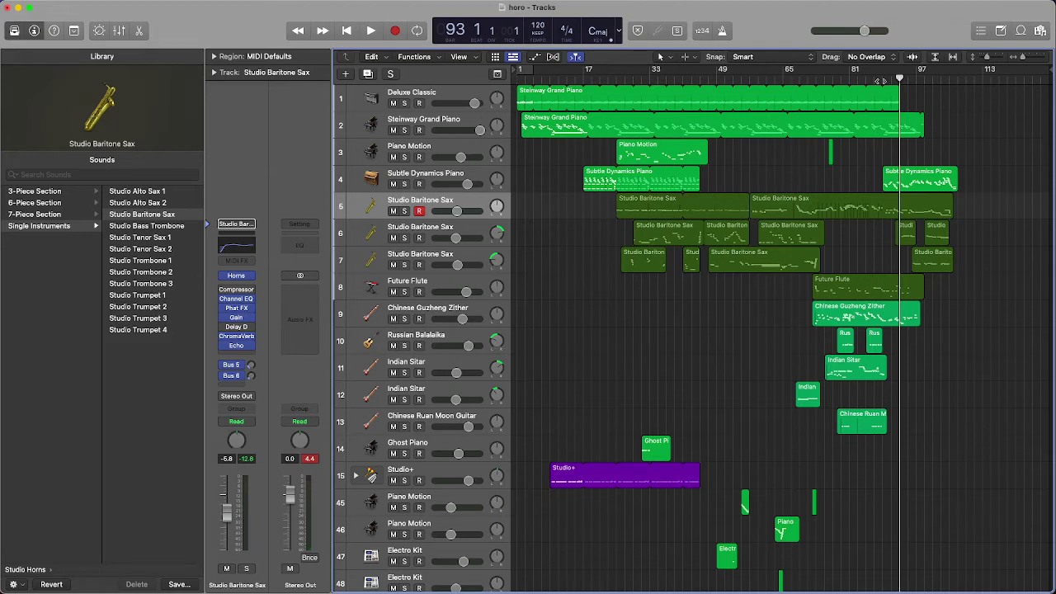
left_click(879, 80)
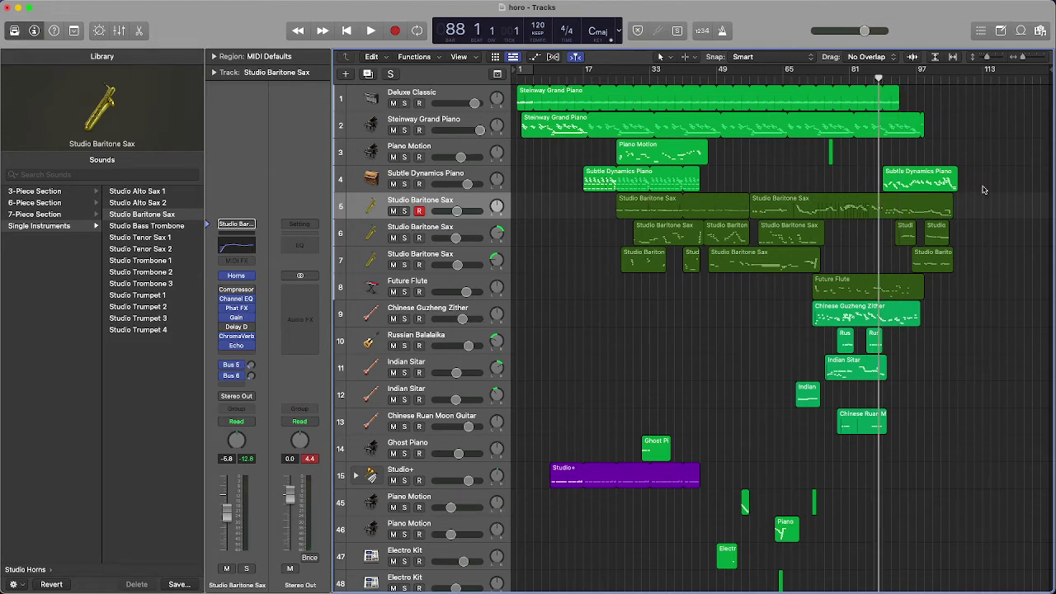
left_click_drag(975, 207, 970, 251)
left_click(962, 207)
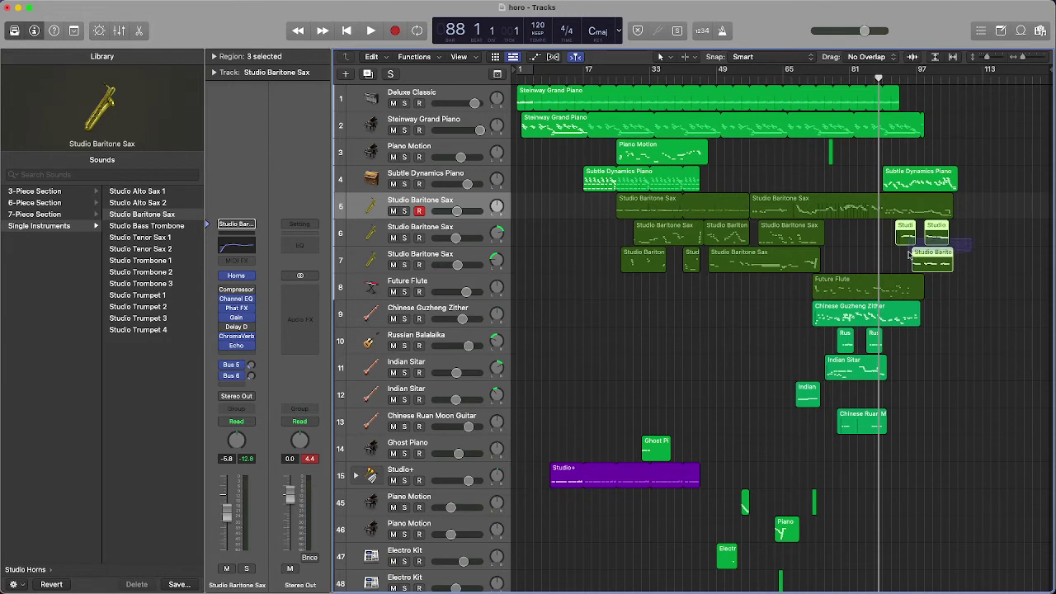
left_click(979, 229)
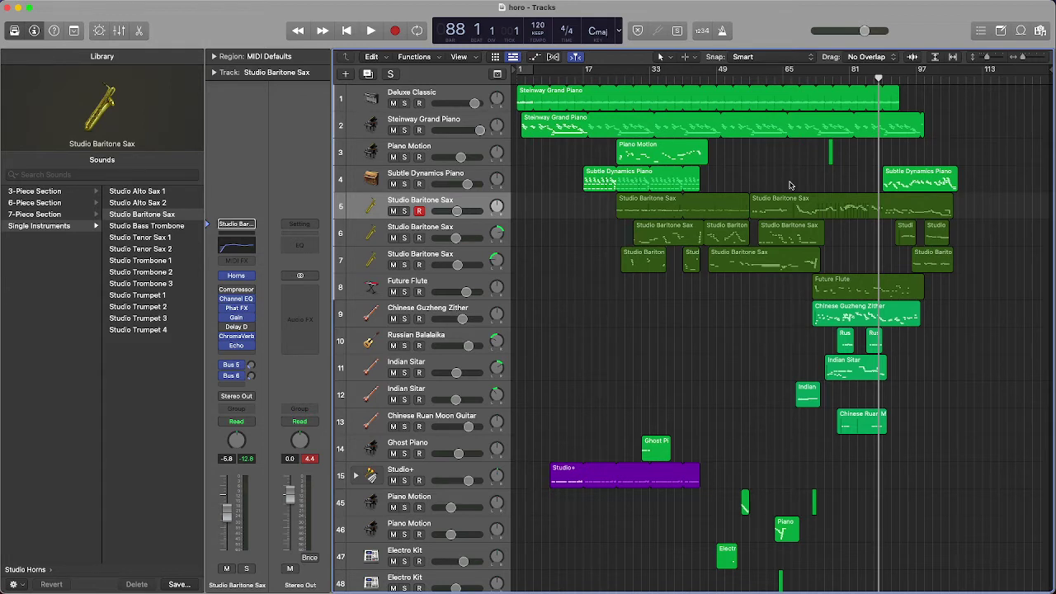
Play the full mix from bar 88 while looking over the sax, Future Flute and Chinese Guzheng Zither tracks
key("space")
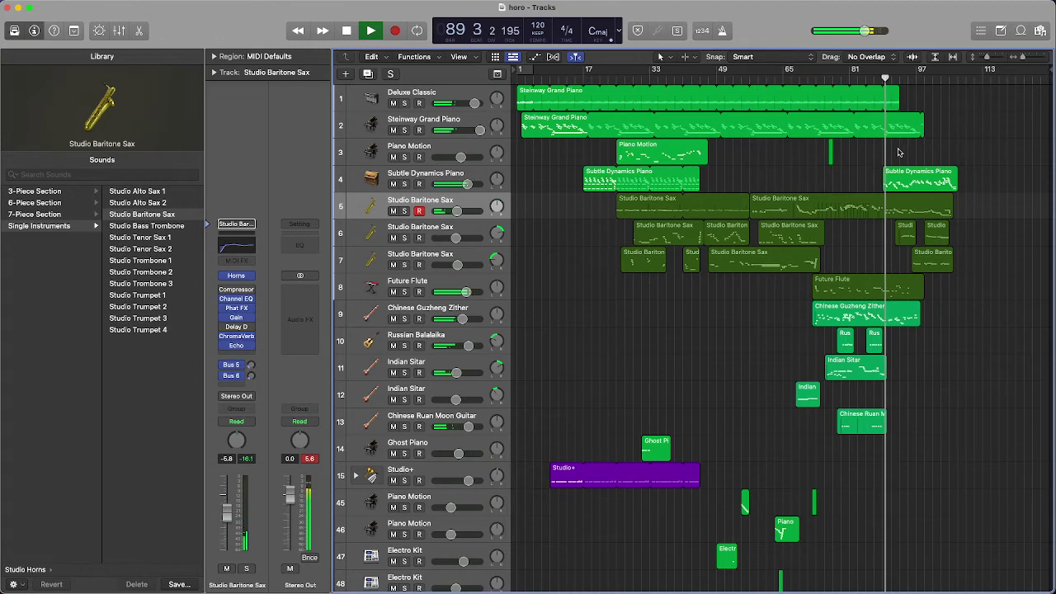
scroll(775, 223, "down", 4)
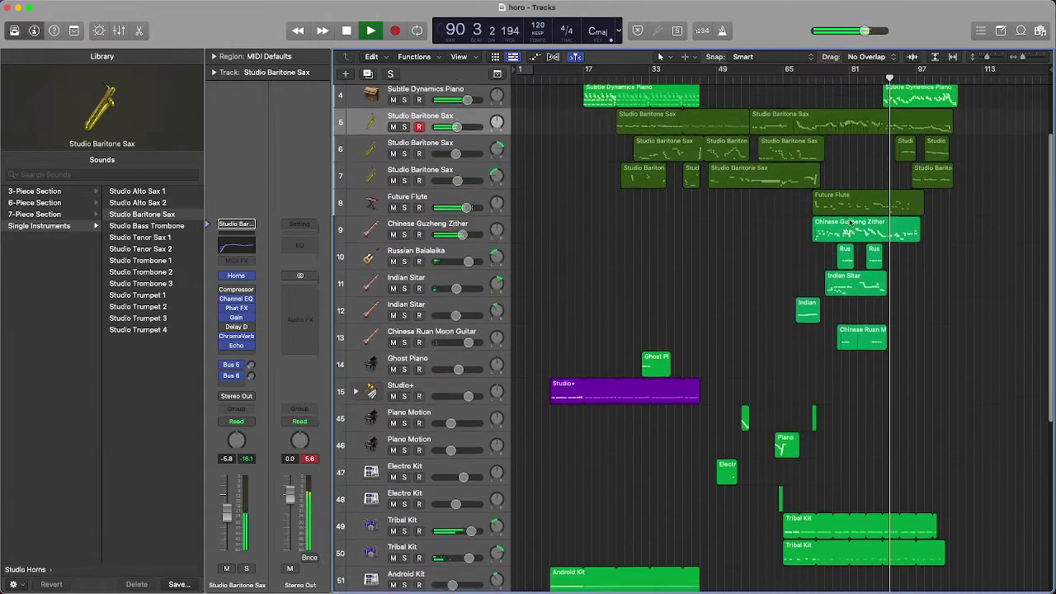
left_click(845, 216)
left_click(974, 236)
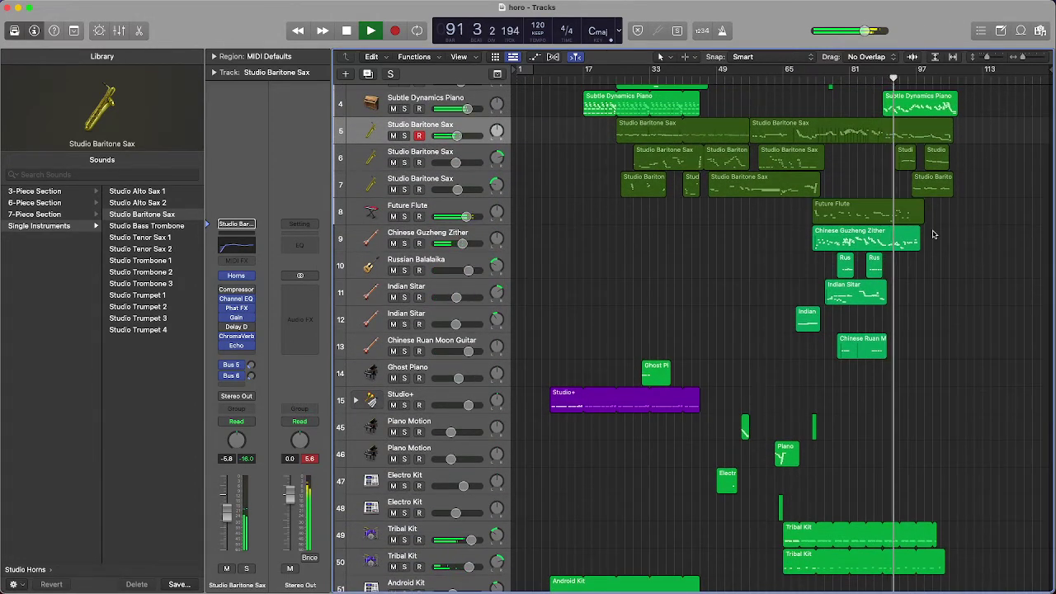
scroll(915, 229, "down", 3)
Show the Future Flute region in the Piano Roll, stop playback, and point out its closing notes around bars 92 to 95
double_click(875, 147)
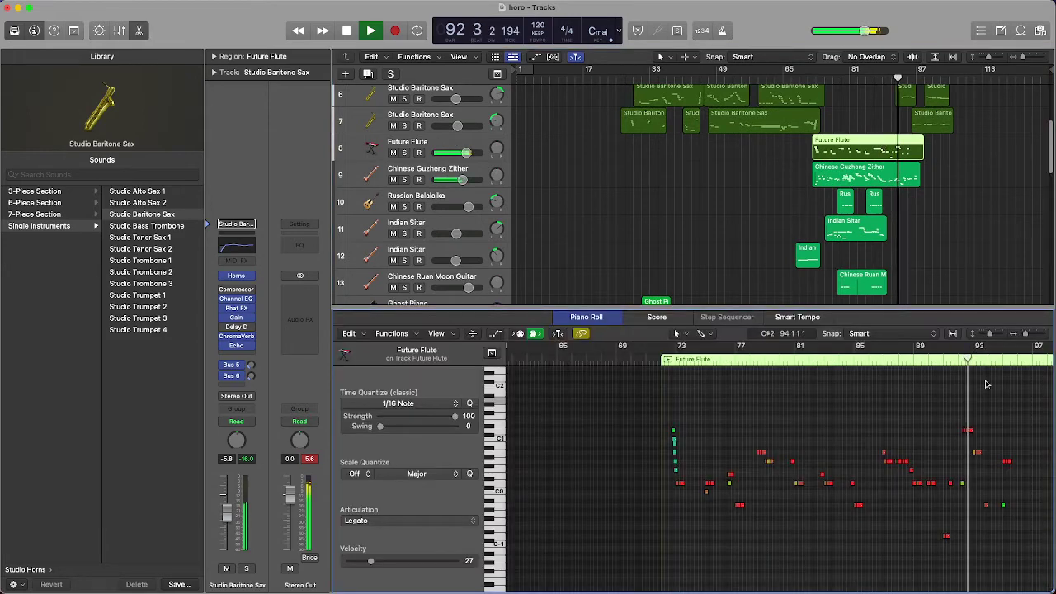
key("space")
scroll(975, 413, "right", 3)
left_click_drag(919, 405, 862, 450)
left_click(938, 429)
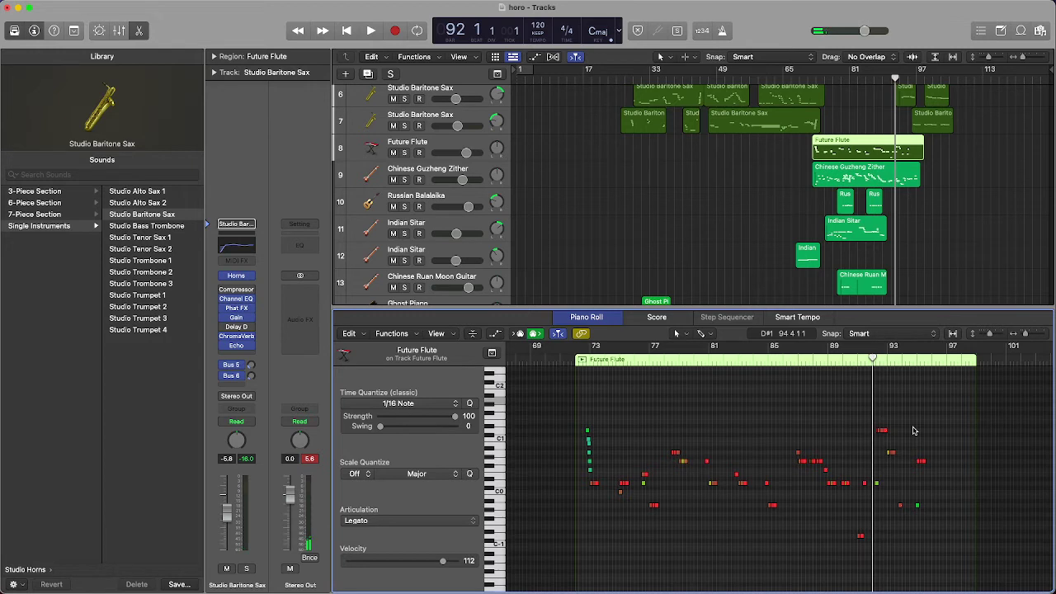
Play the mix from bar 92 to bar 95, closing the Piano Roll and returning to the upper tracks during playback
key("space")
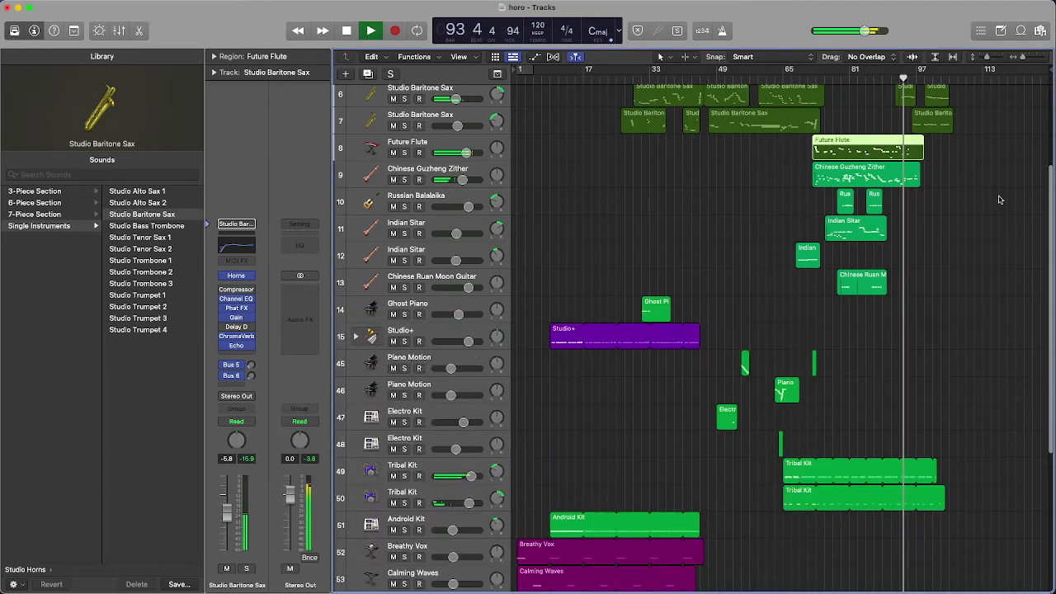
left_click(138, 29)
scroll(931, 182, "up", 5)
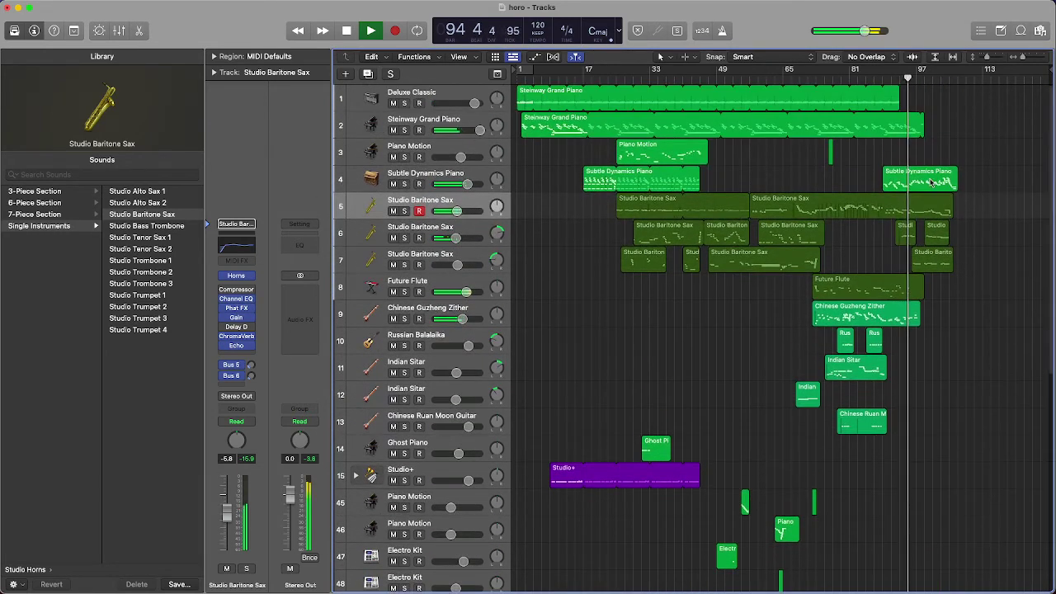
key("space")
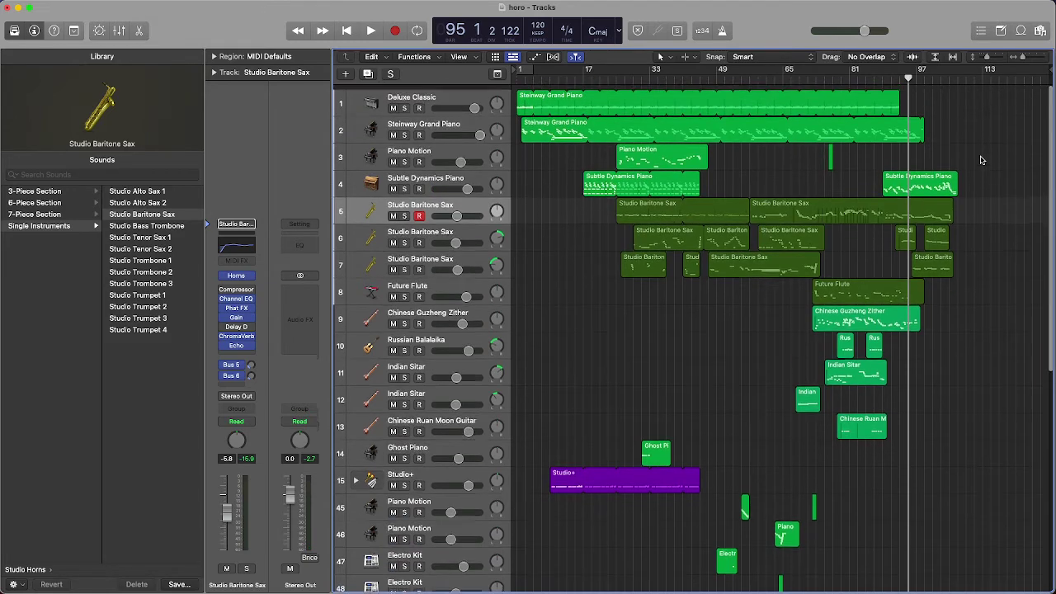
Point out the last overlapping Studio Baritone Sax regions by briefly selecting them, and play a short passage from bar 95
left_click_drag(982, 264, 924, 212)
left_click(964, 230)
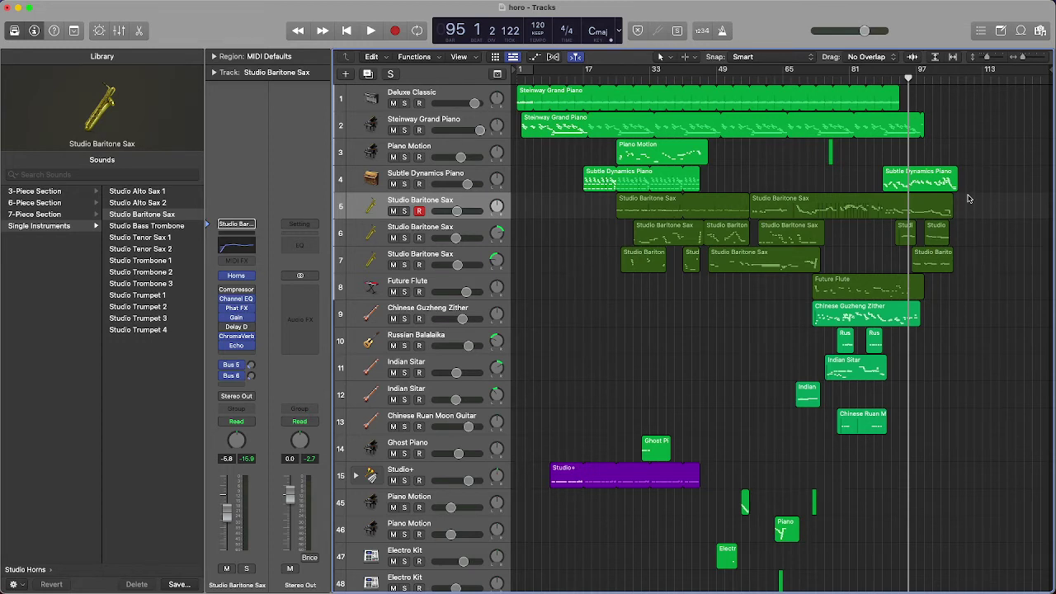
key("space")
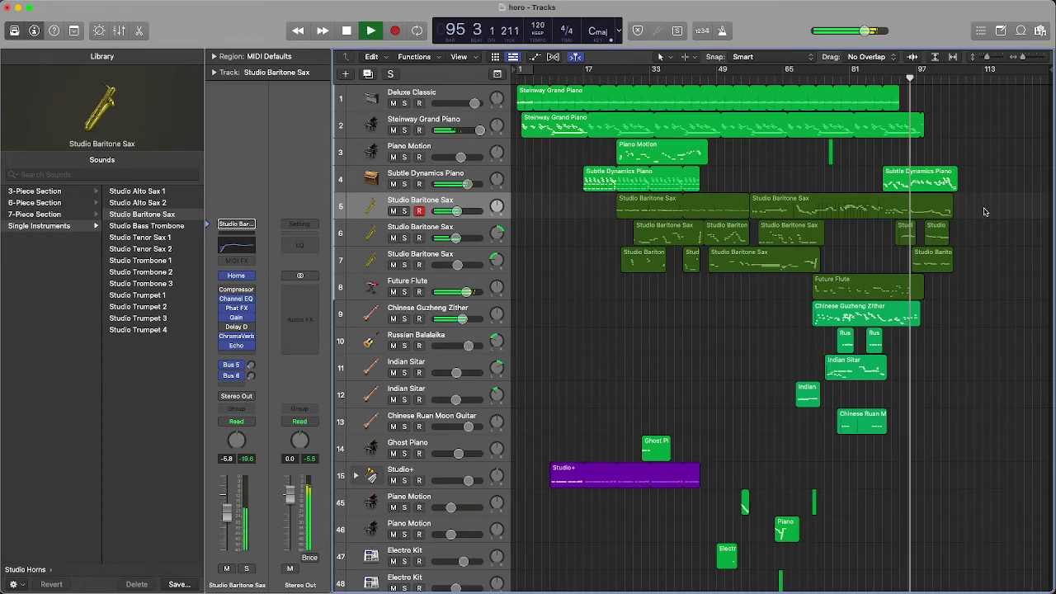
key("space")
Select the Future Flute track, inspect its automation and Echo plug-in settings, and close both and deselect its region
scroll(930, 305, "down", 5)
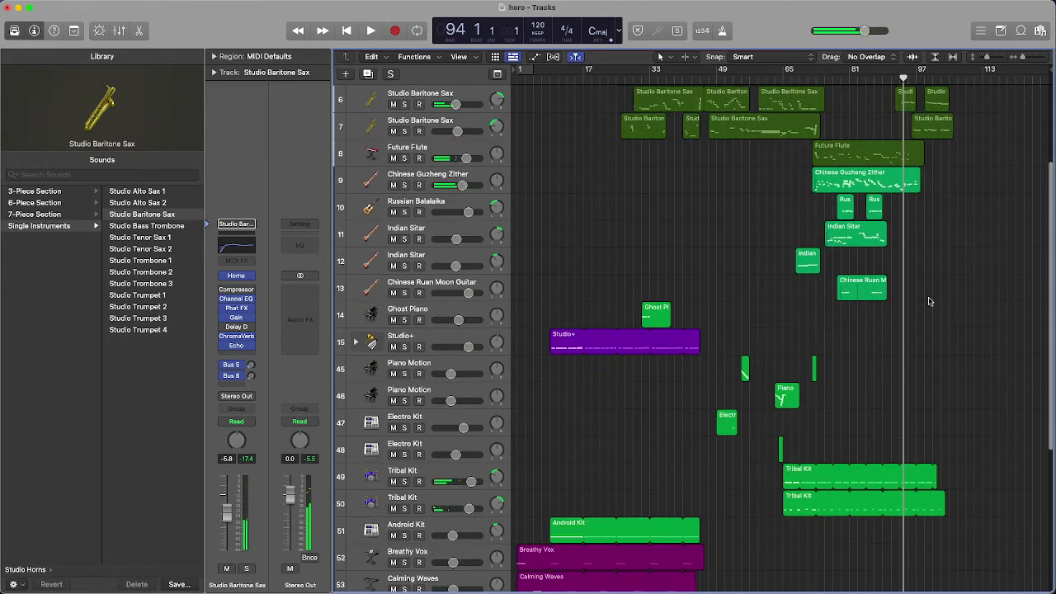
left_click(563, 153)
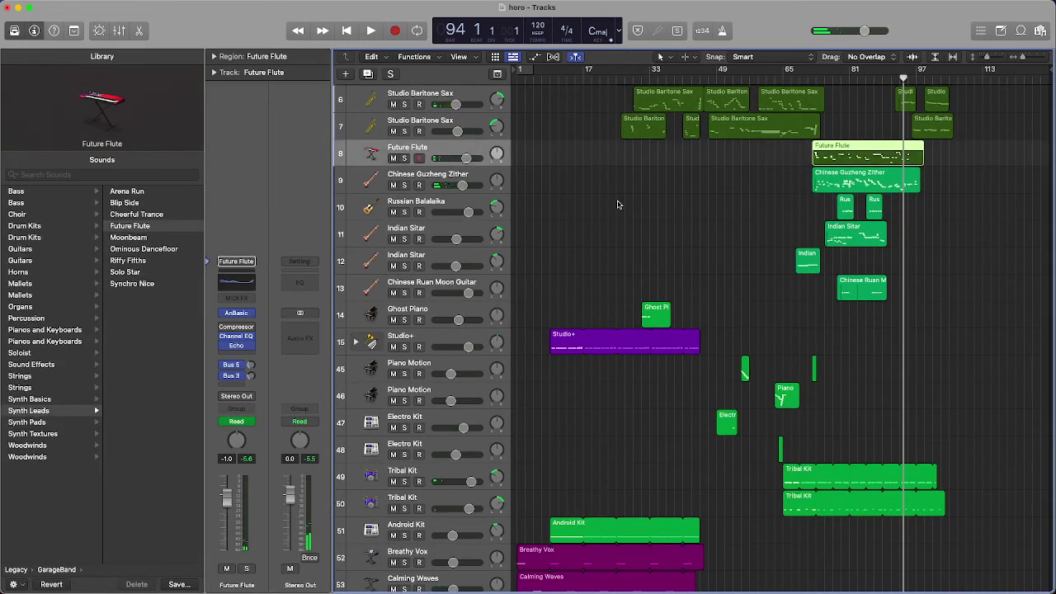
key("a")
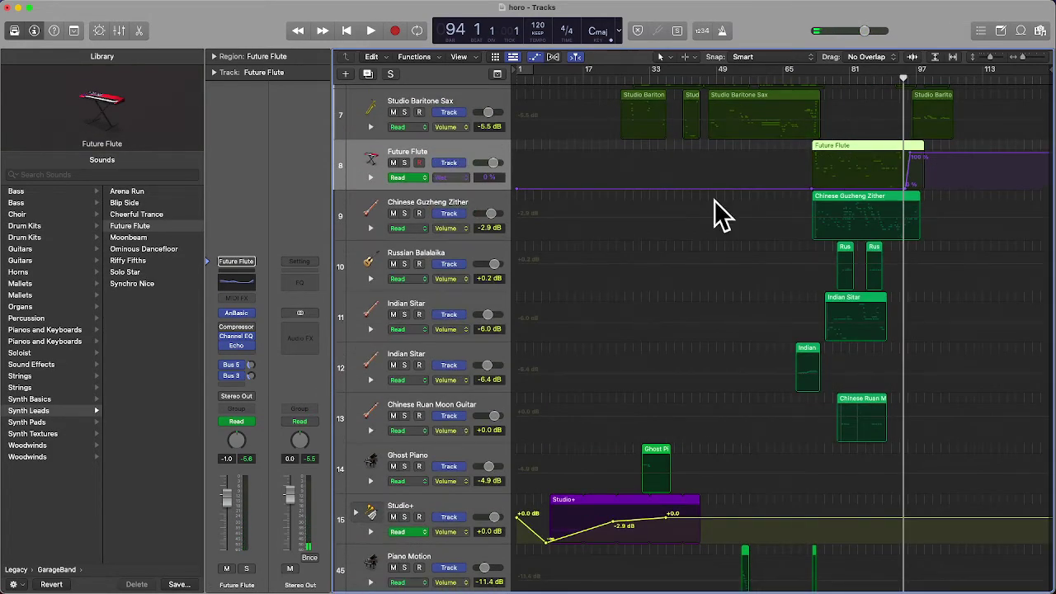
key("a")
key("a")
left_click(236, 345)
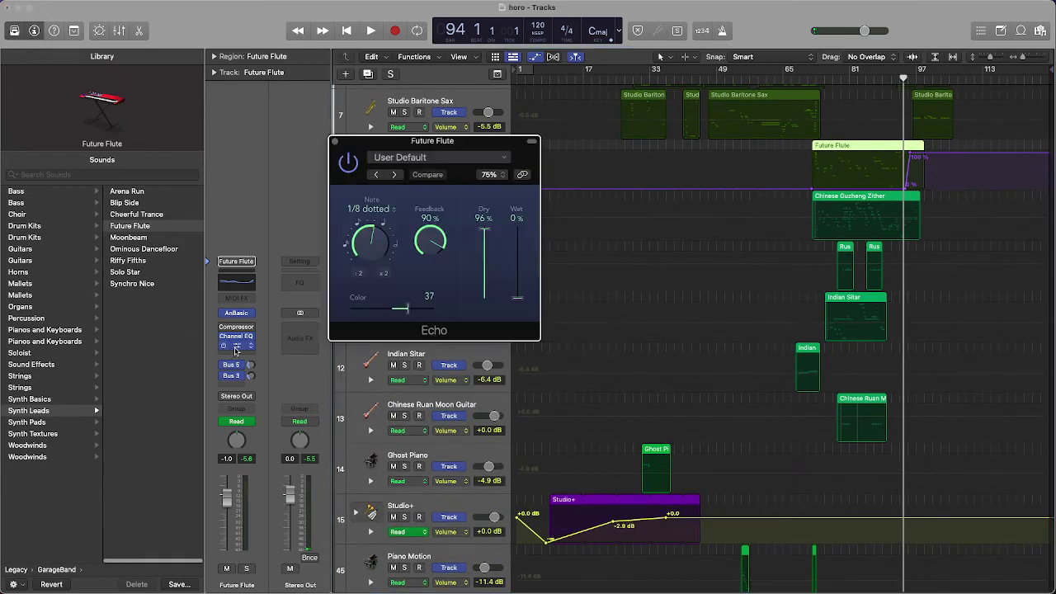
left_click(335, 141)
key("a")
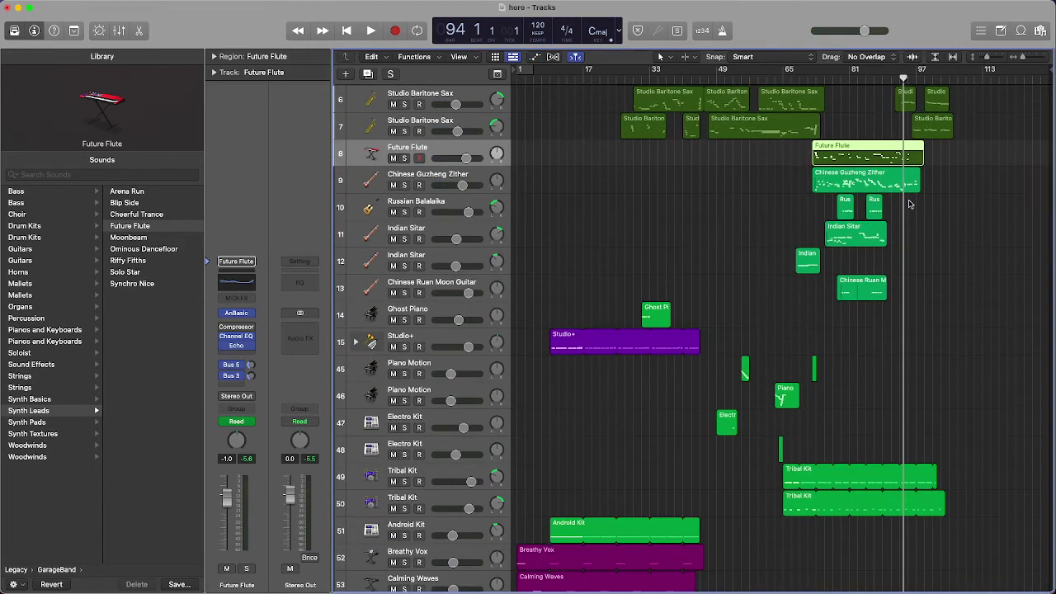
left_click(950, 157)
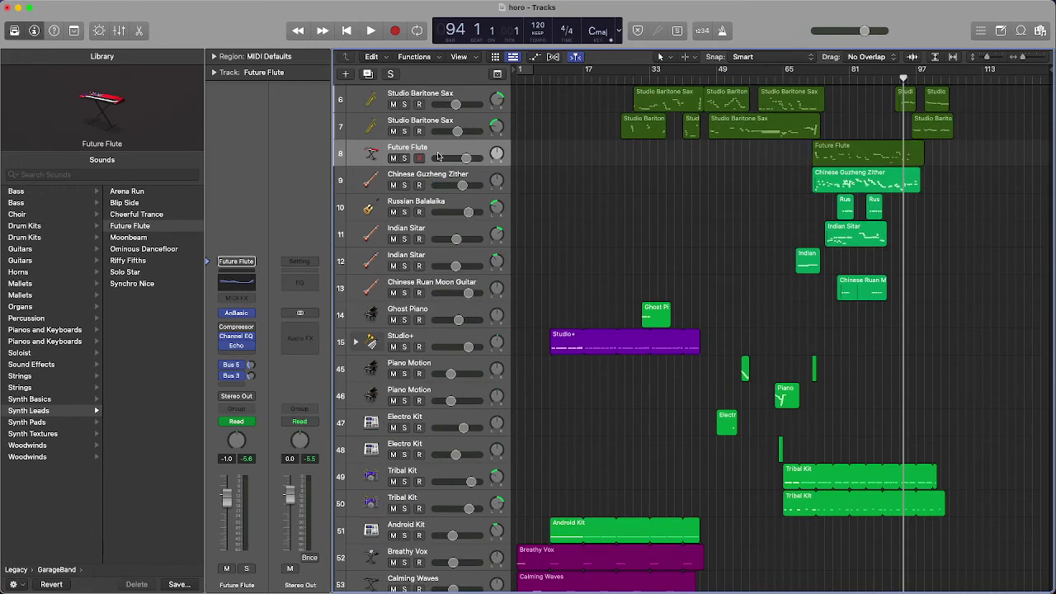
Play the full mix from bar 94 to about bar 97 while looking over the piano, sax and flute tracks
key("space")
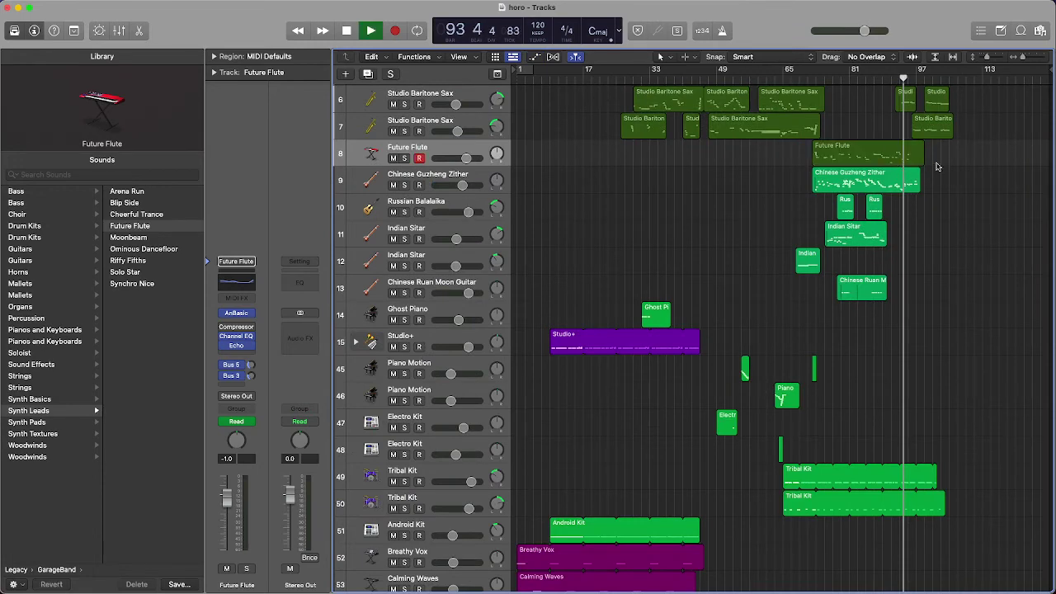
scroll(957, 156, "up", 3)
scroll(957, 156, "up", 2)
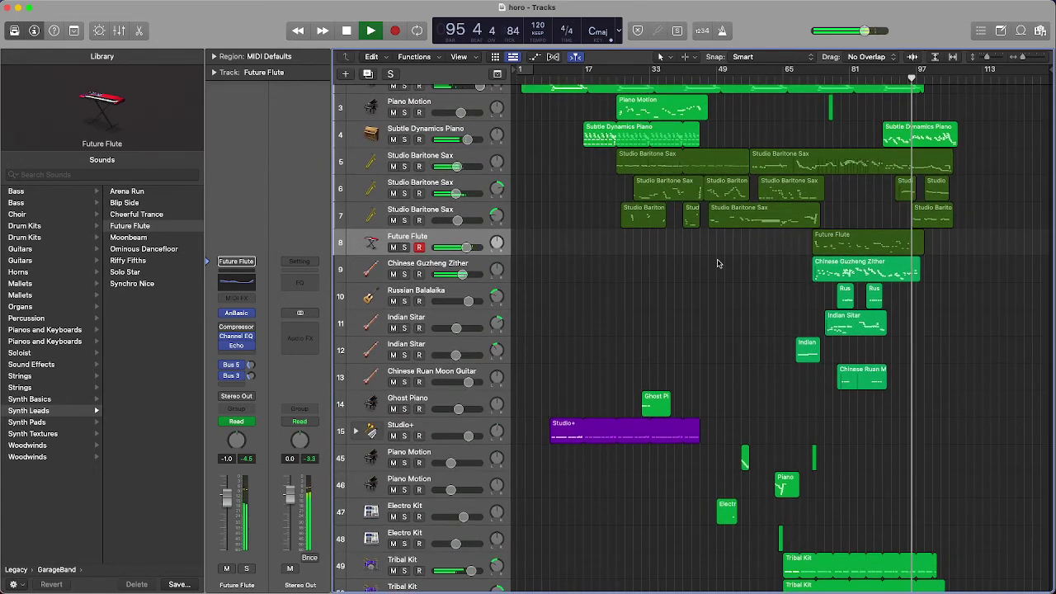
scroll(968, 151, "up", 1)
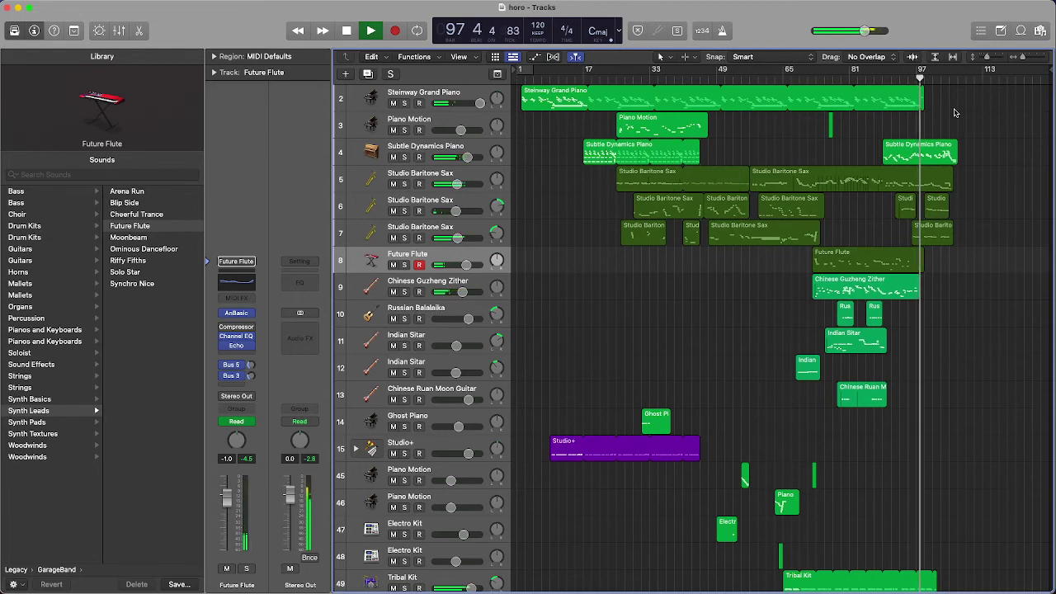
Show the last track 7 Studio Baritone Sax region in the Piano Roll, close it, and look over the lower percussion and pad tracks during playback
double_click(932, 233)
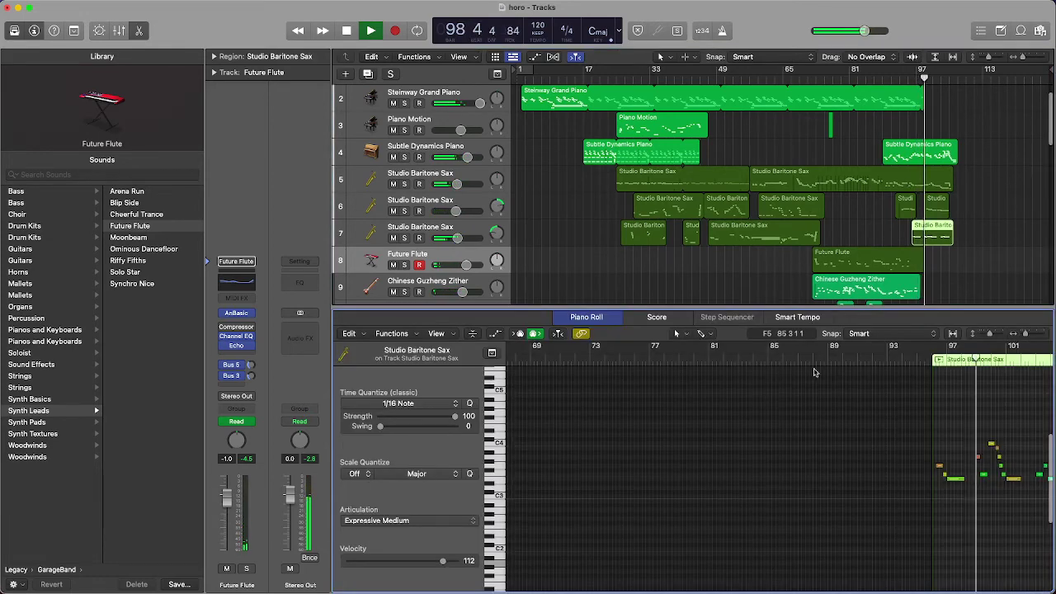
left_click(141, 31)
scroll(924, 203, "down", 10)
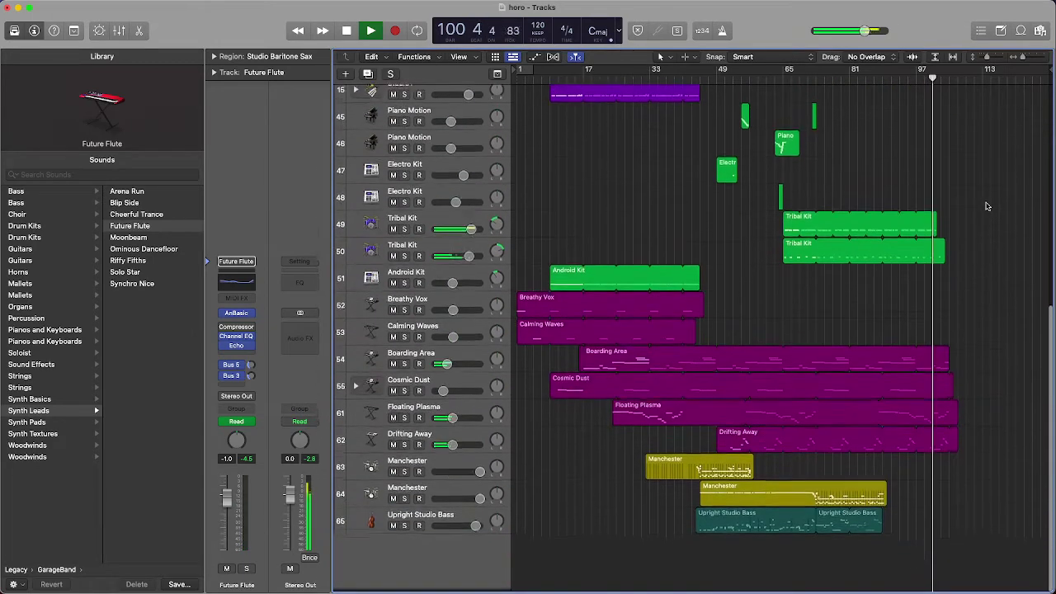
Replay the ending from bar 95 with the three Studio Baritone Sax tracks and Subtle Dynamics Piano soloed, and clear the solos
scroll(949, 202, "up", 10)
key("space")
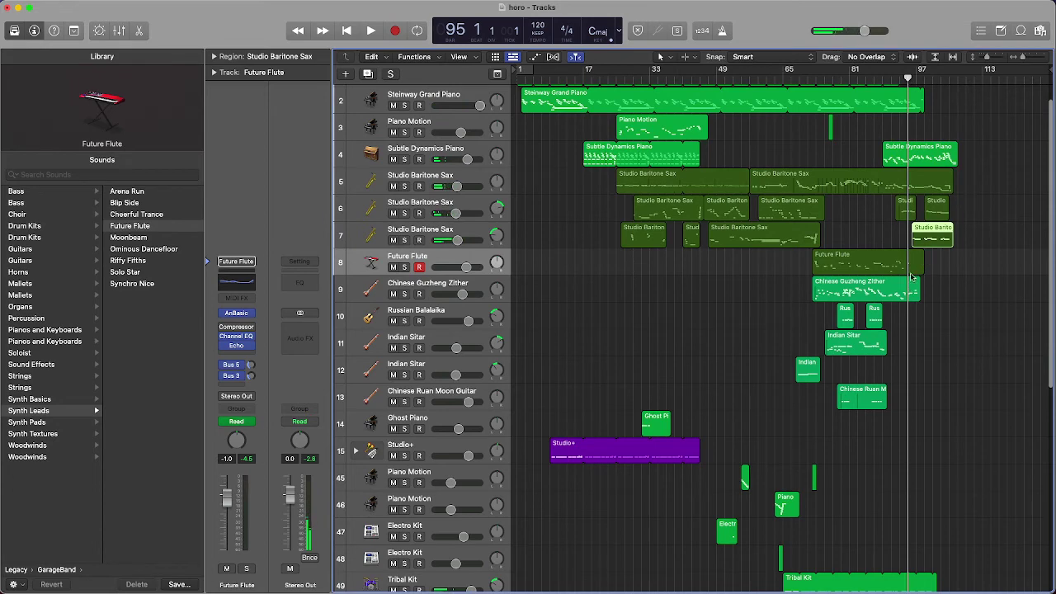
key("space")
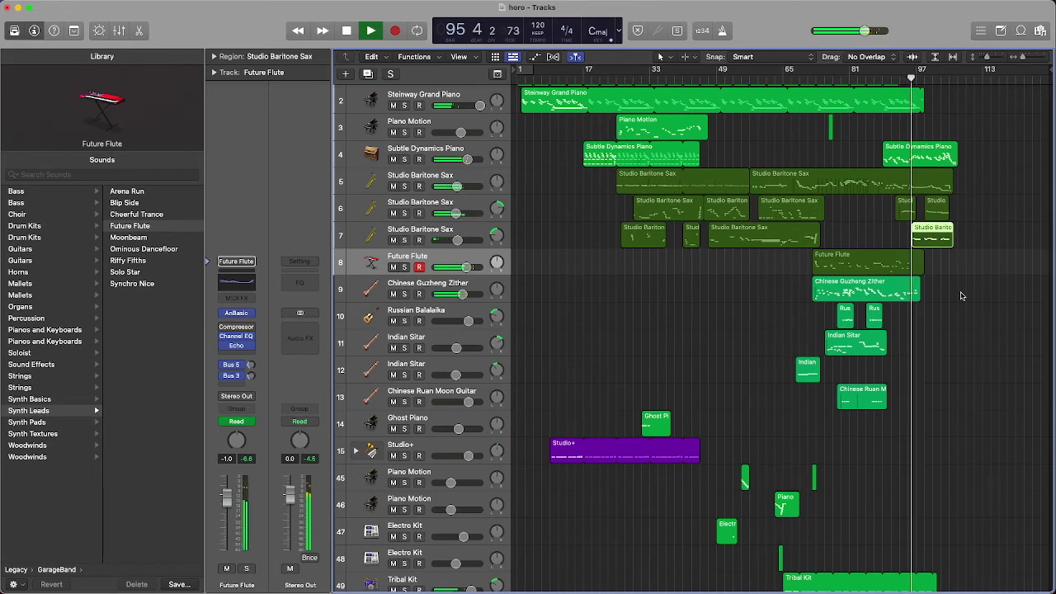
left_click_drag(404, 185, 404, 240)
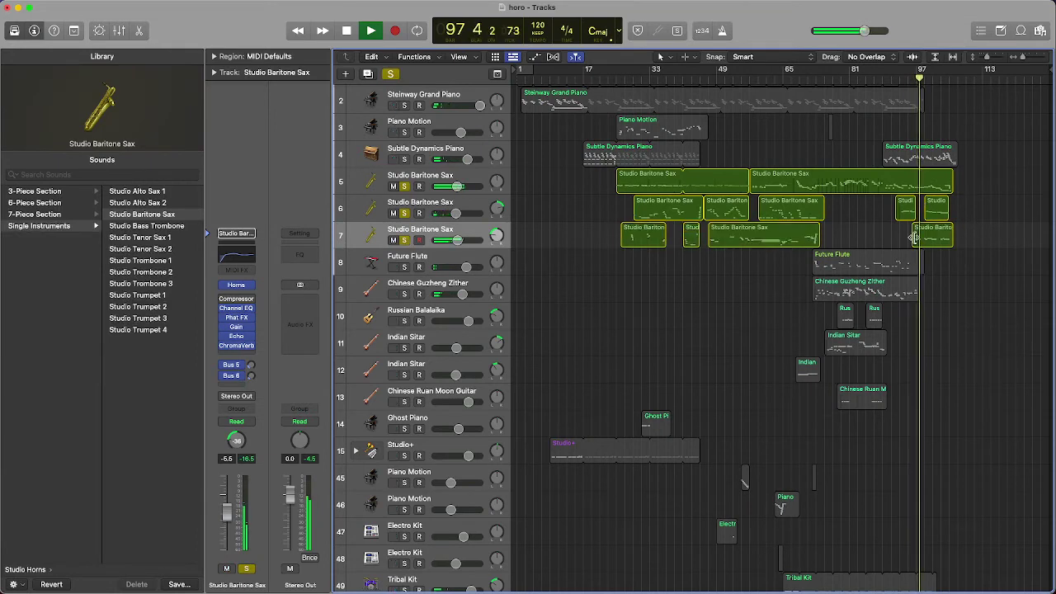
left_click(404, 160)
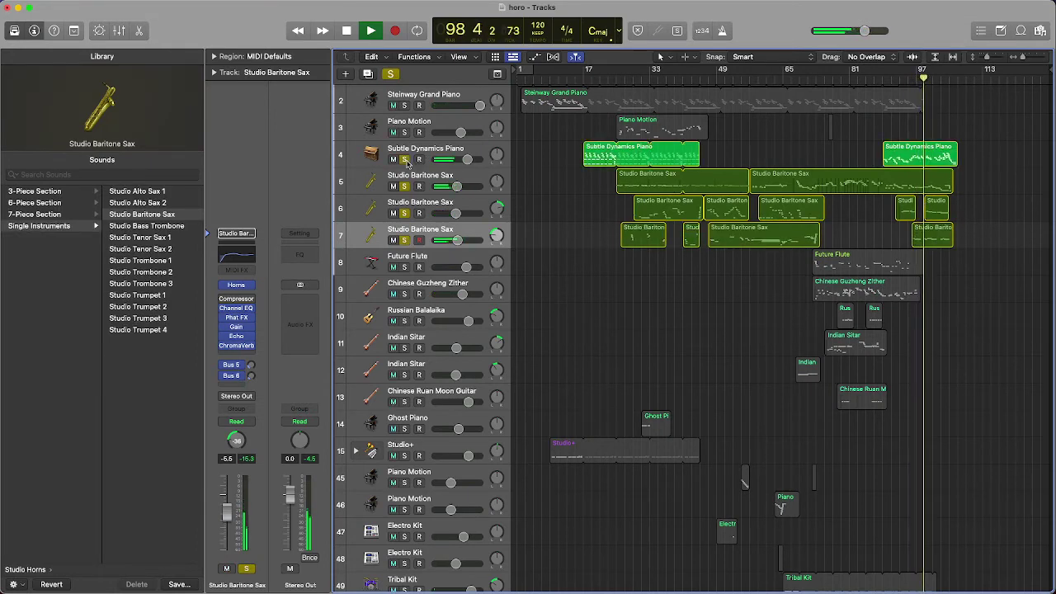
left_click(388, 74)
Continue playing the full mix to about bar 105 while looking over the percussion, pad, piano and sax tracks
scroll(984, 212, "down", 10)
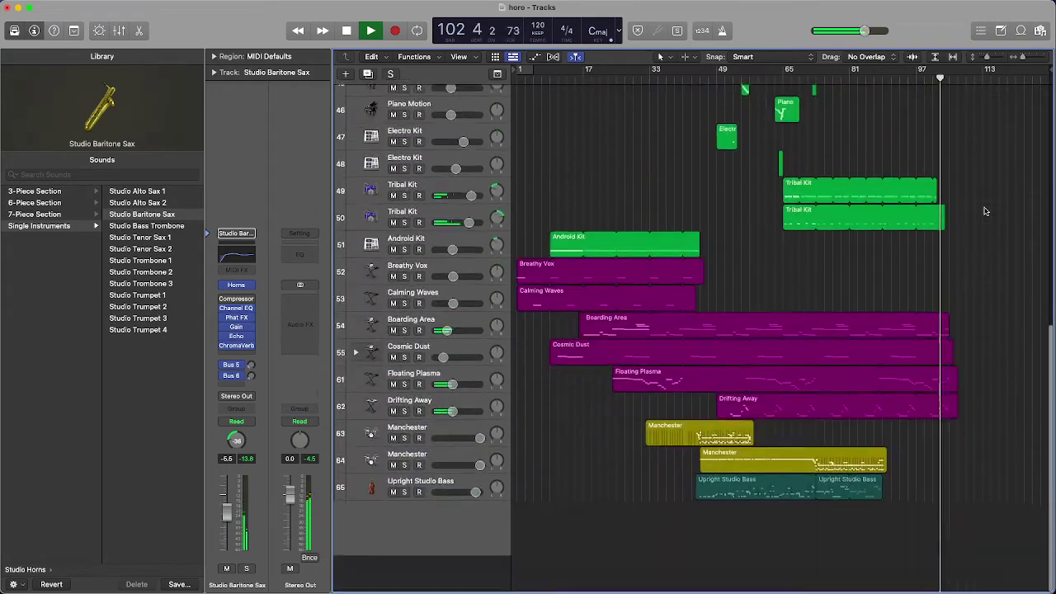
scroll(984, 212, "up", 10)
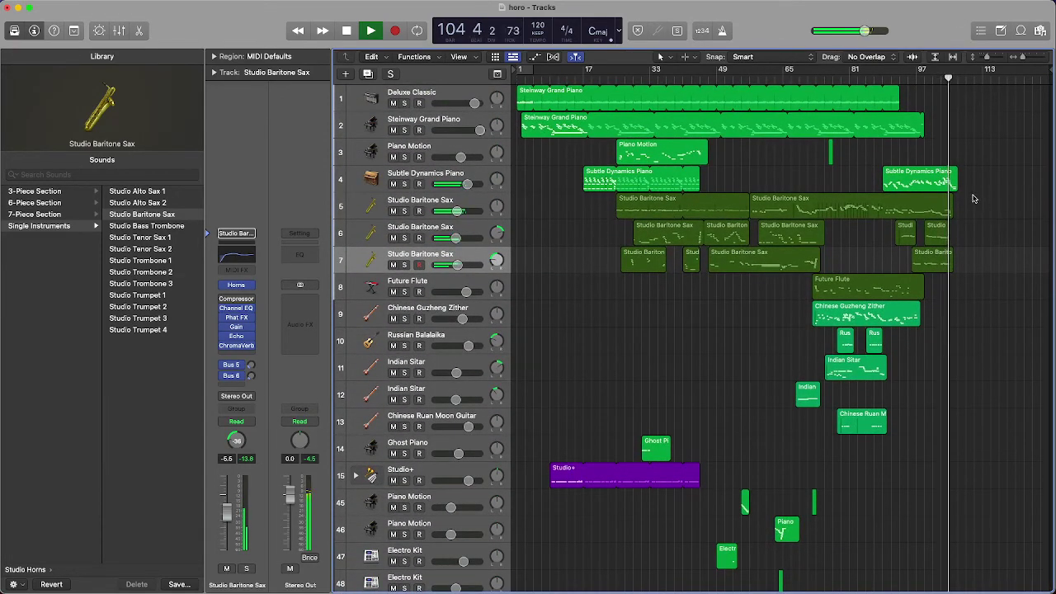
key("space")
scroll(957, 377, "down", 10)
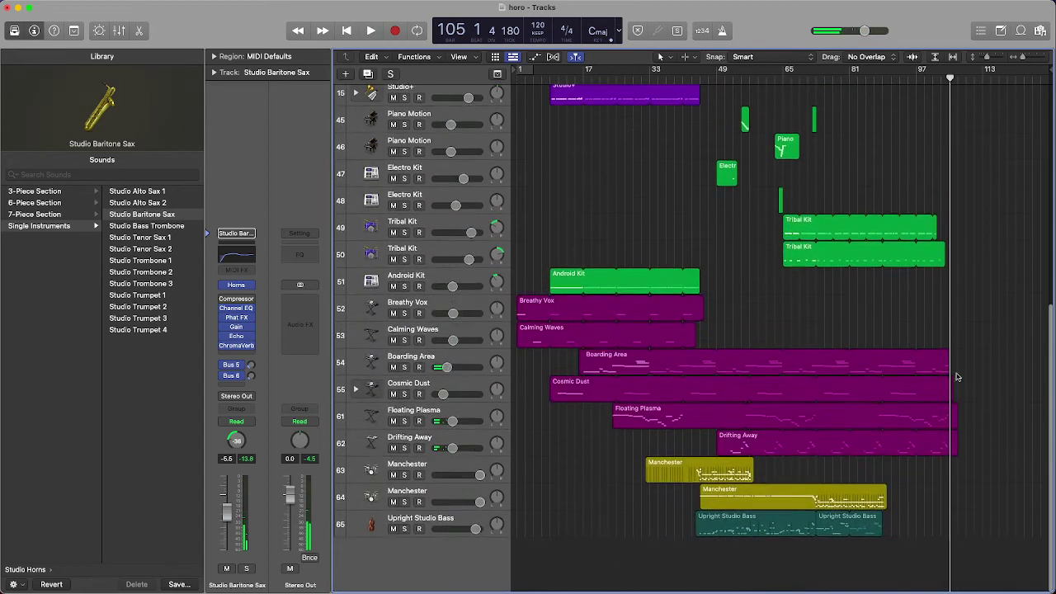
Move the playhead to bar 42 and briefly select the Boarding Area, Cosmic Dust, Floating Plasma and Drifting Away regions
left_click_drag(969, 345, 1001, 394)
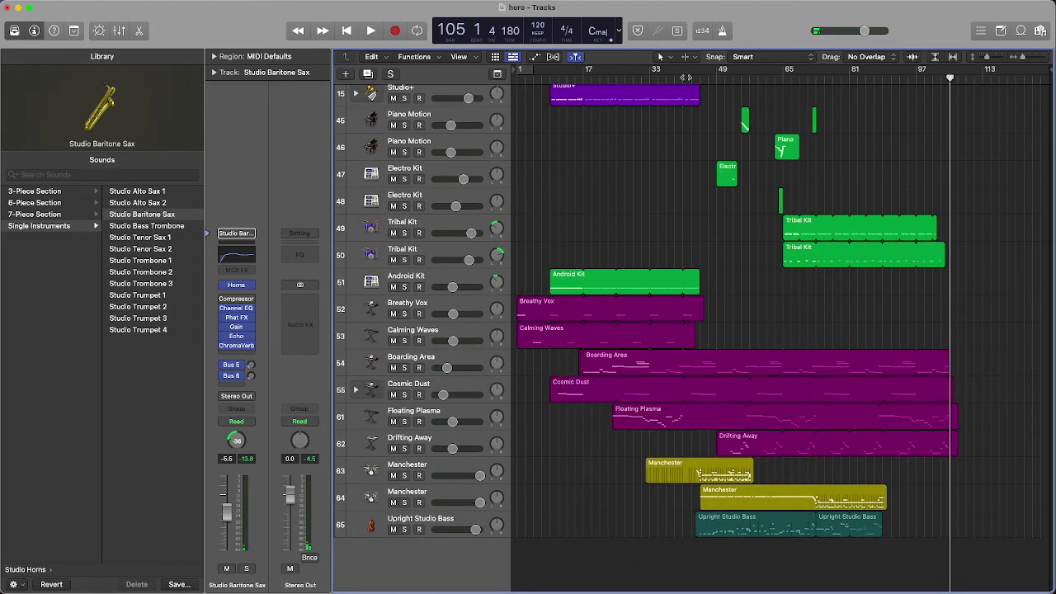
left_click(683, 72)
scroll(907, 382, "up", 1)
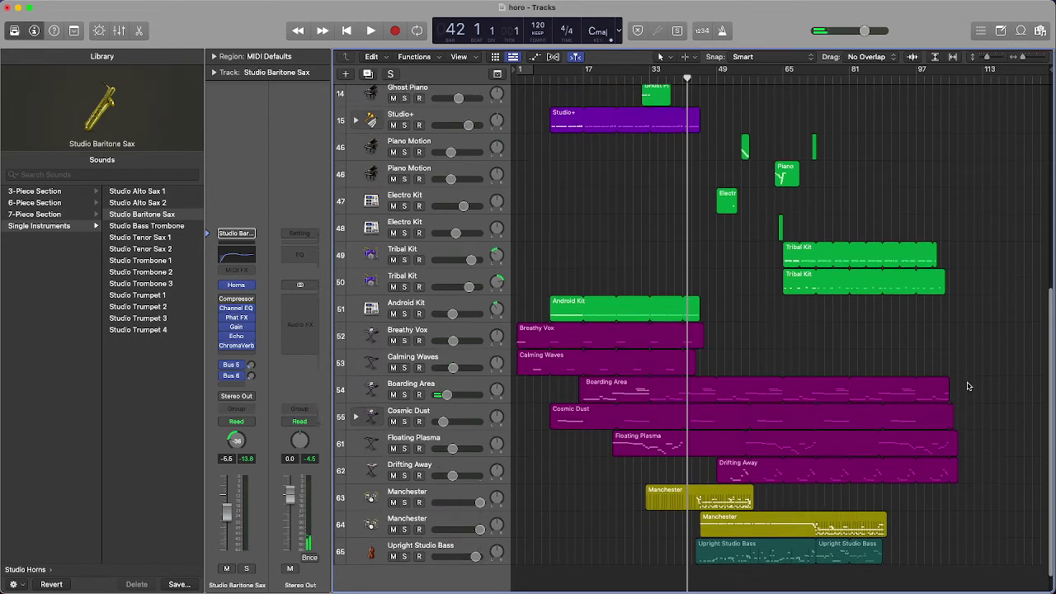
left_click_drag(960, 339, 881, 484)
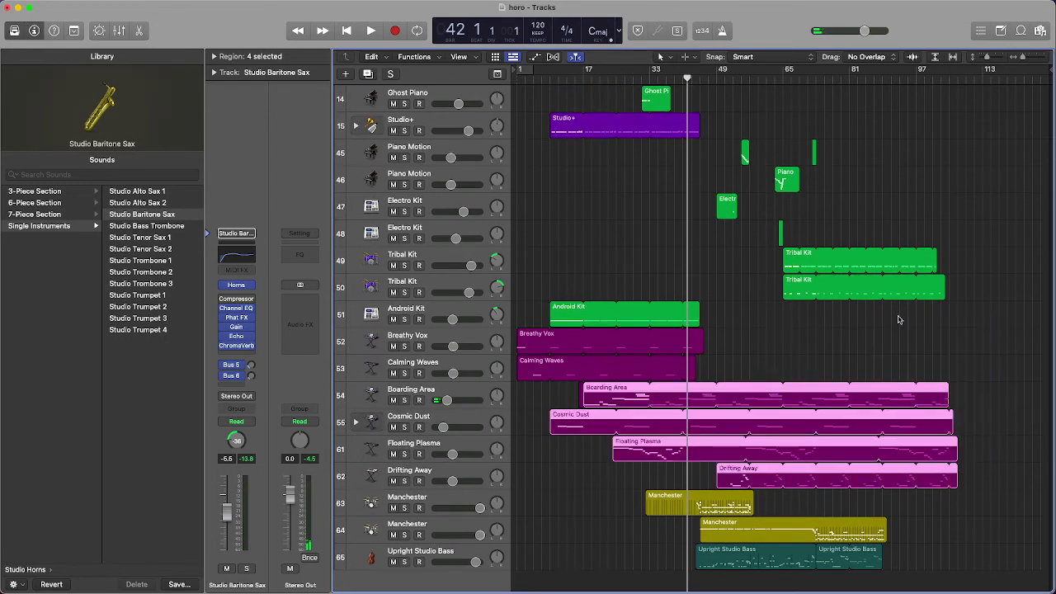
scroll(953, 283, "up", 4)
left_click(953, 283)
Look over the upper tracks and point out the long pad regions on tracks 54 to 62 again by briefly selecting them
scroll(957, 247, "up", 3)
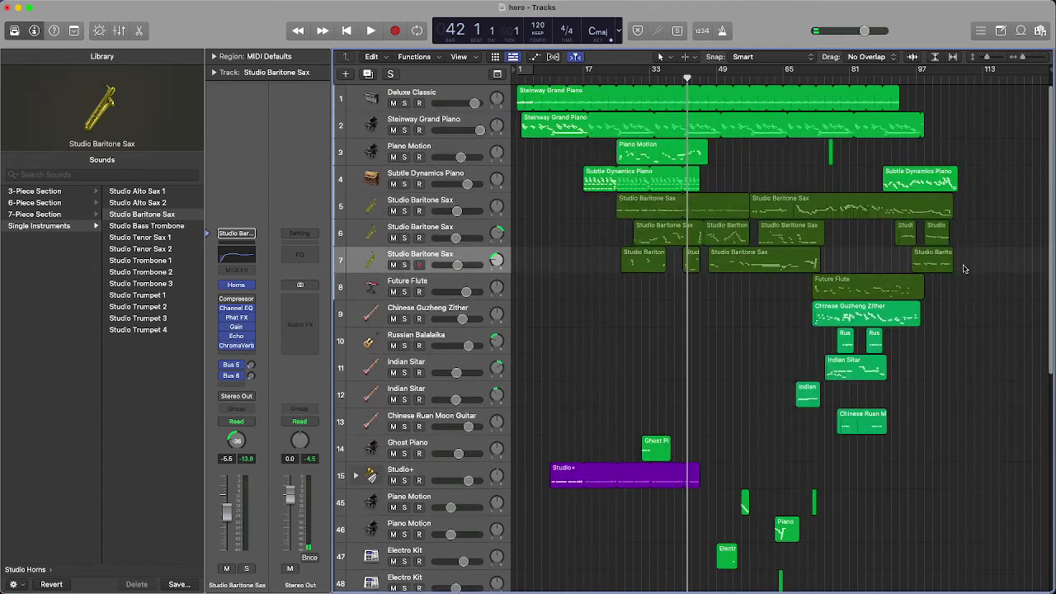
scroll(970, 247, "down", 8)
scroll(974, 330, "up", 1)
left_click_drag(990, 441, 528, 317)
left_click(780, 321)
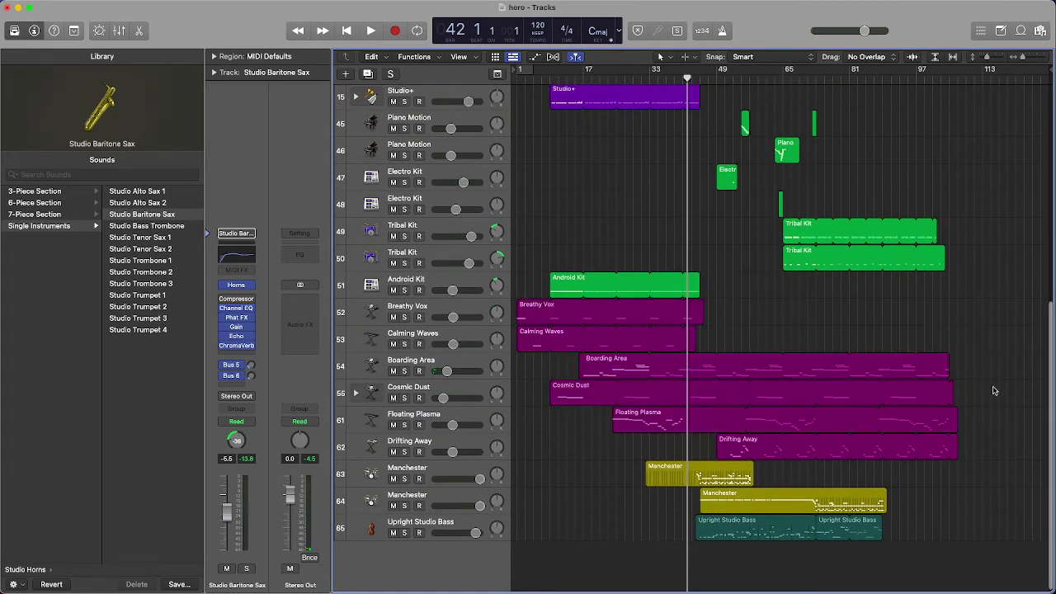
left_click_drag(988, 449, 900, 330)
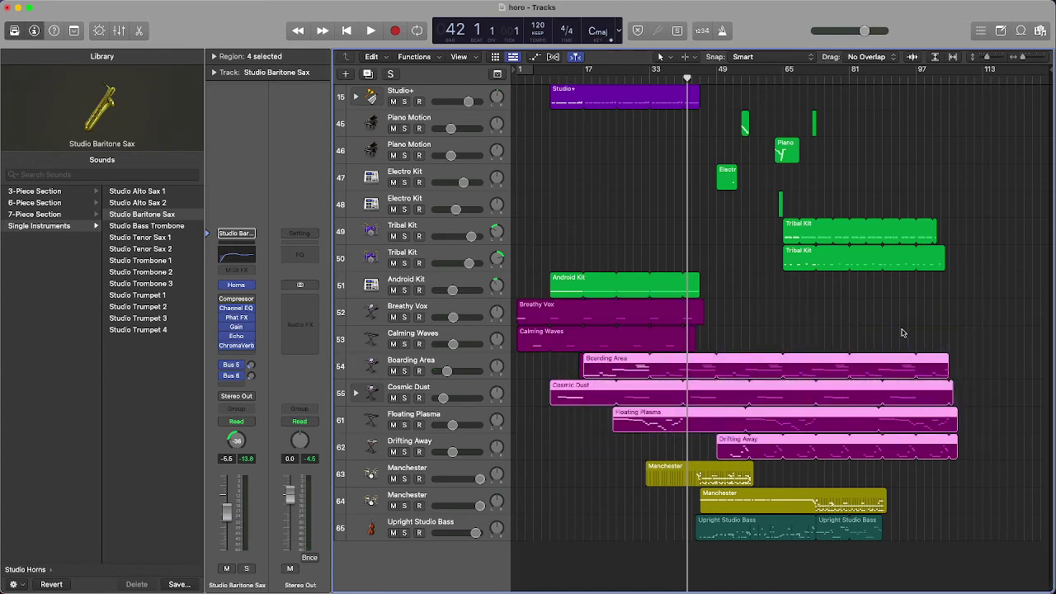
left_click(903, 334)
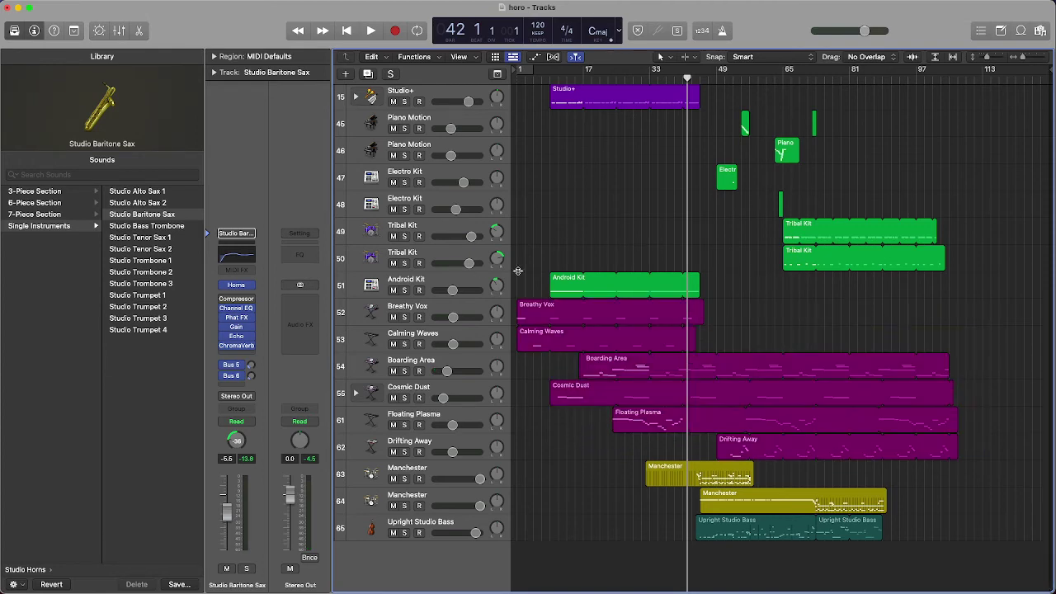
Move the playhead to bar 99 and briefly select the final Subtle Dynamics Piano and Studio Baritone Sax regions
scroll(911, 241, "up", 10)
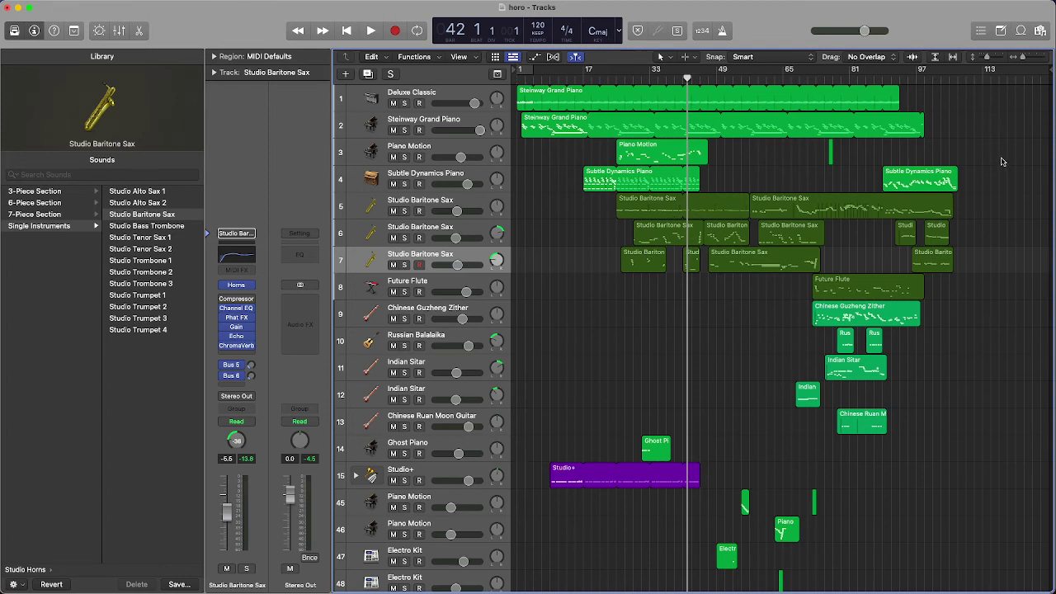
scroll(1003, 161, "up", 2)
scroll(971, 160, "down", 6)
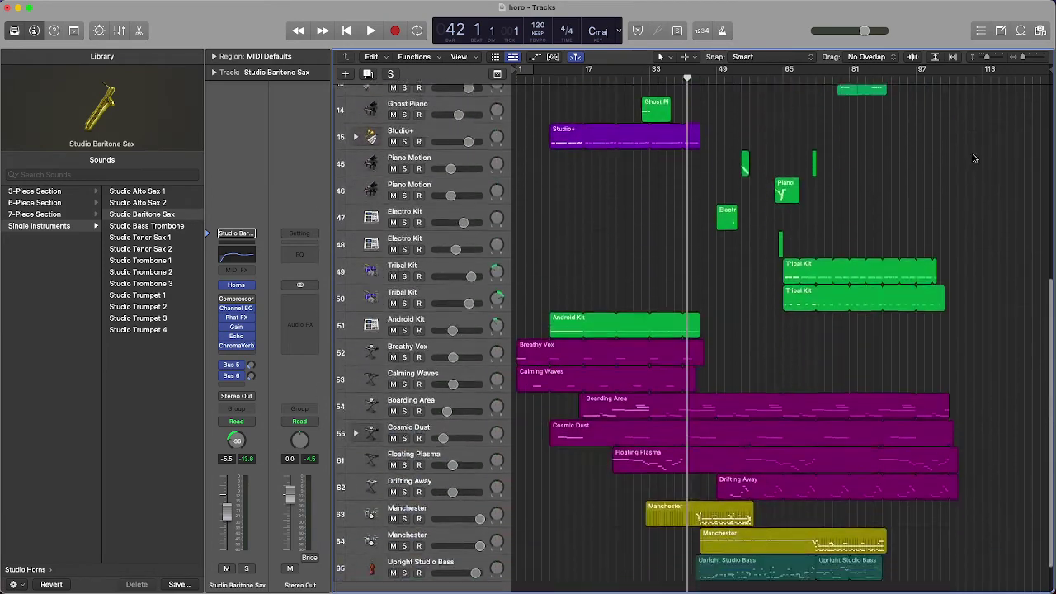
scroll(973, 160, "up", 8)
left_click(923, 85)
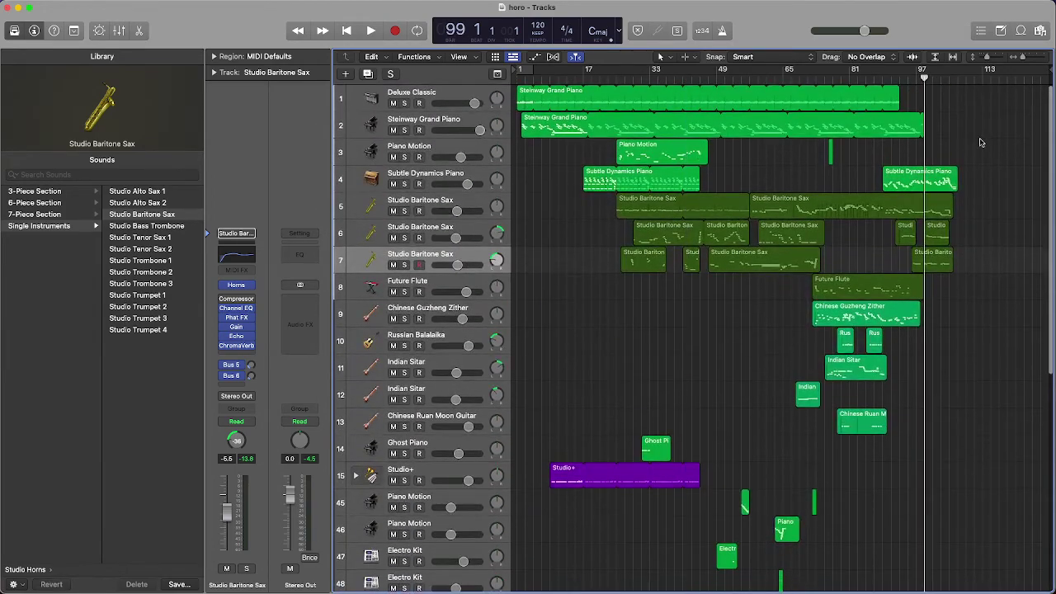
scroll(982, 165, "down", 4)
left_click_drag(984, 220, 925, 114)
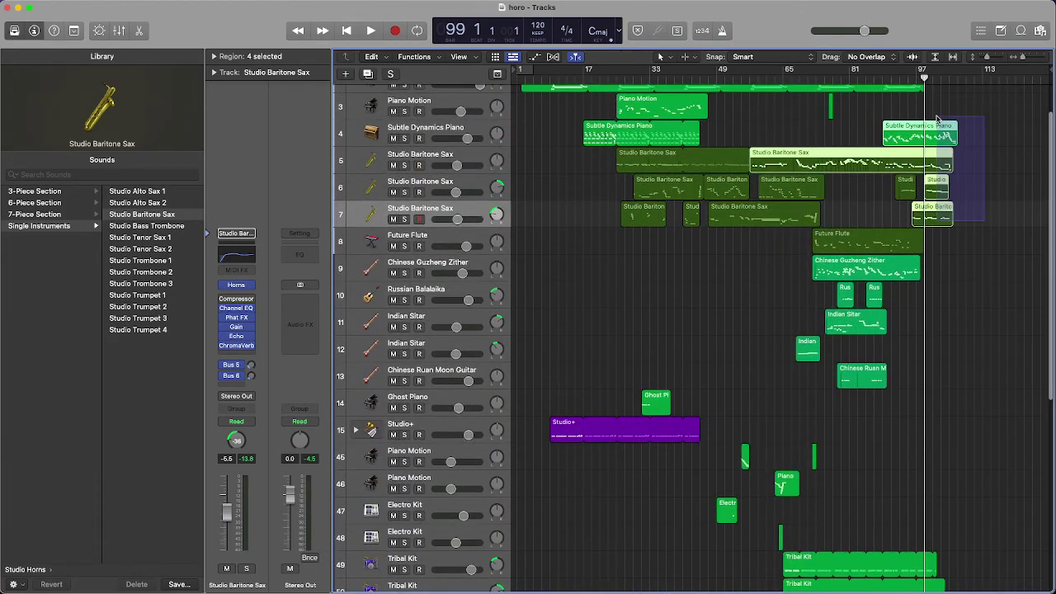
left_click(970, 134)
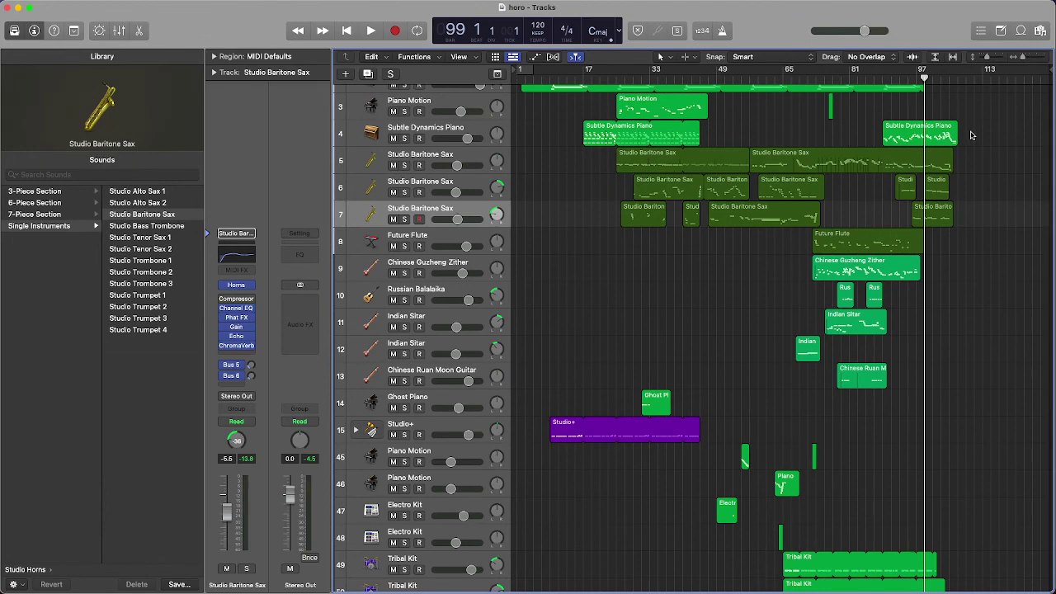
Play the ending from bar 99 to about bar 105 while examining where the Tribal Kit and pad regions stop
key("space")
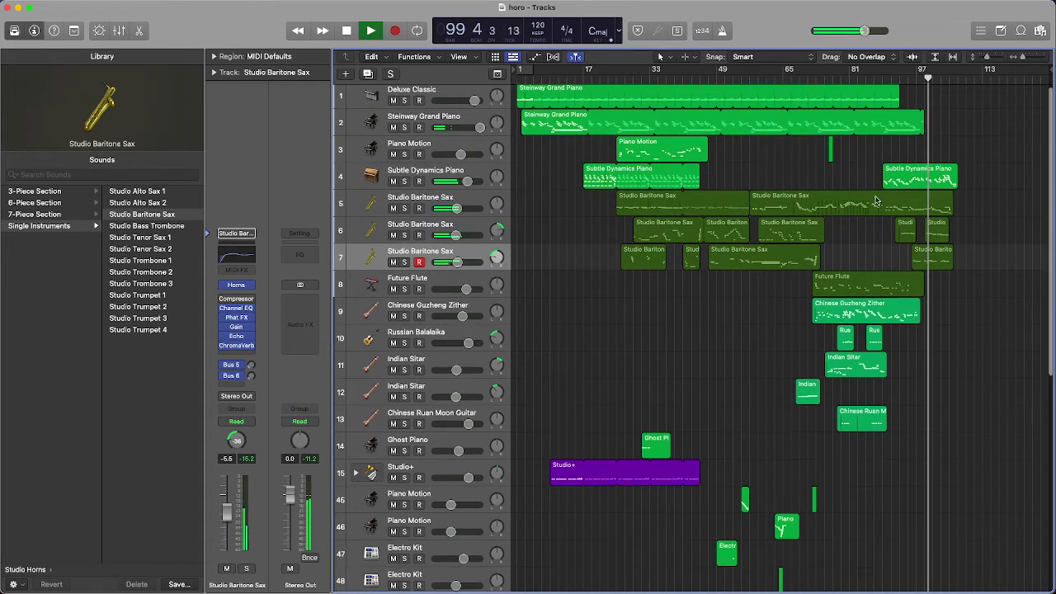
scroll(918, 203, "down", 5)
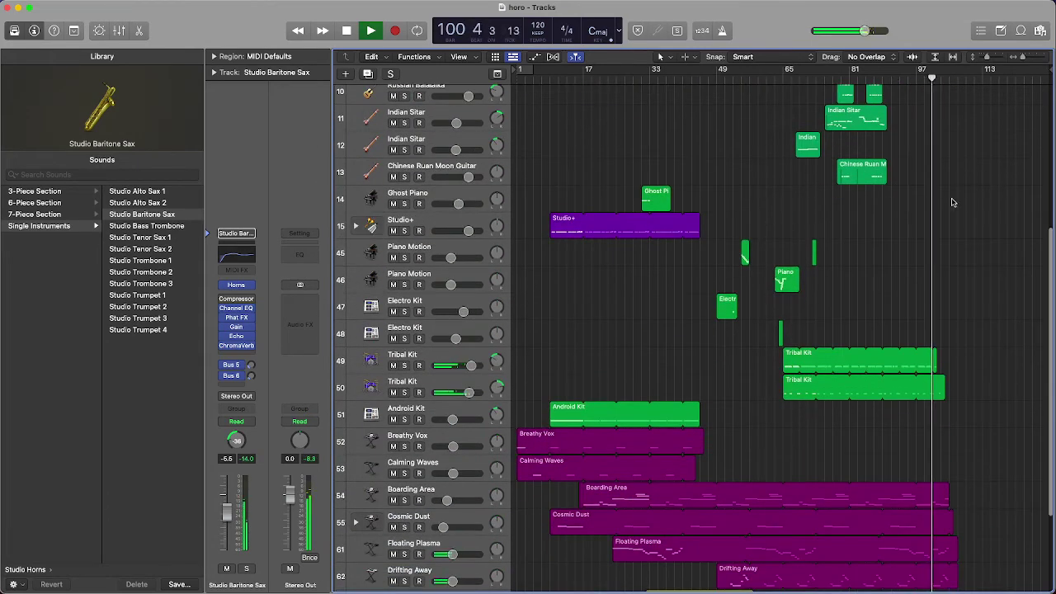
left_click(917, 366)
left_click(963, 365)
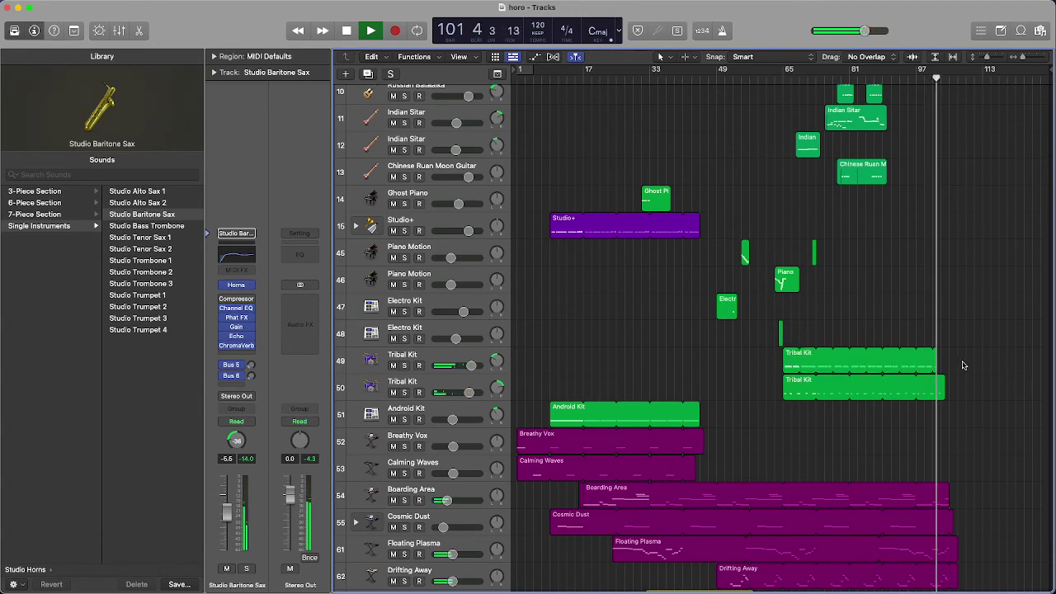
scroll(963, 365, "down", 3)
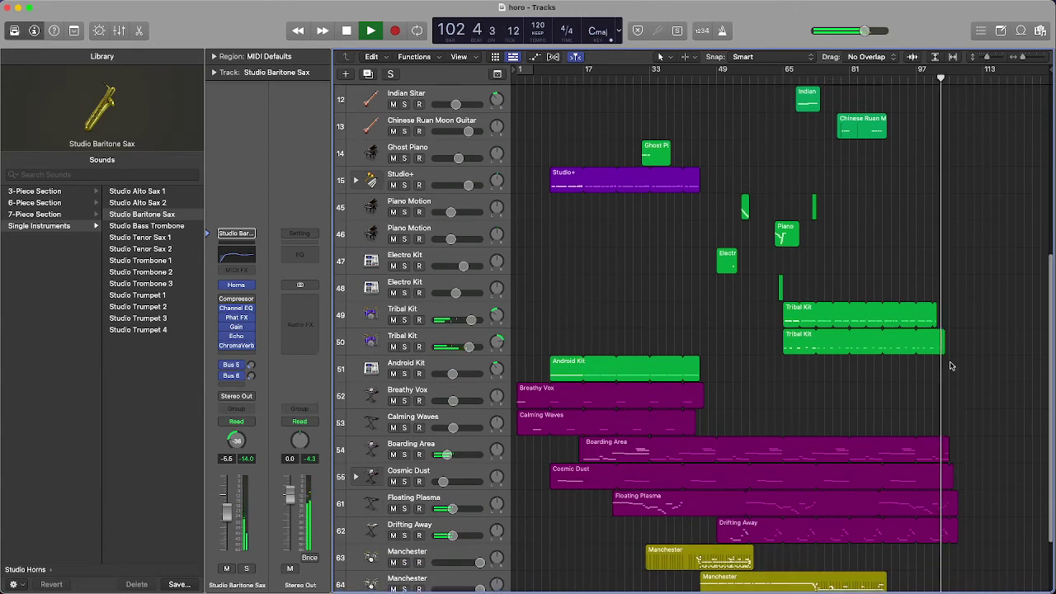
scroll(994, 343, "down", 1)
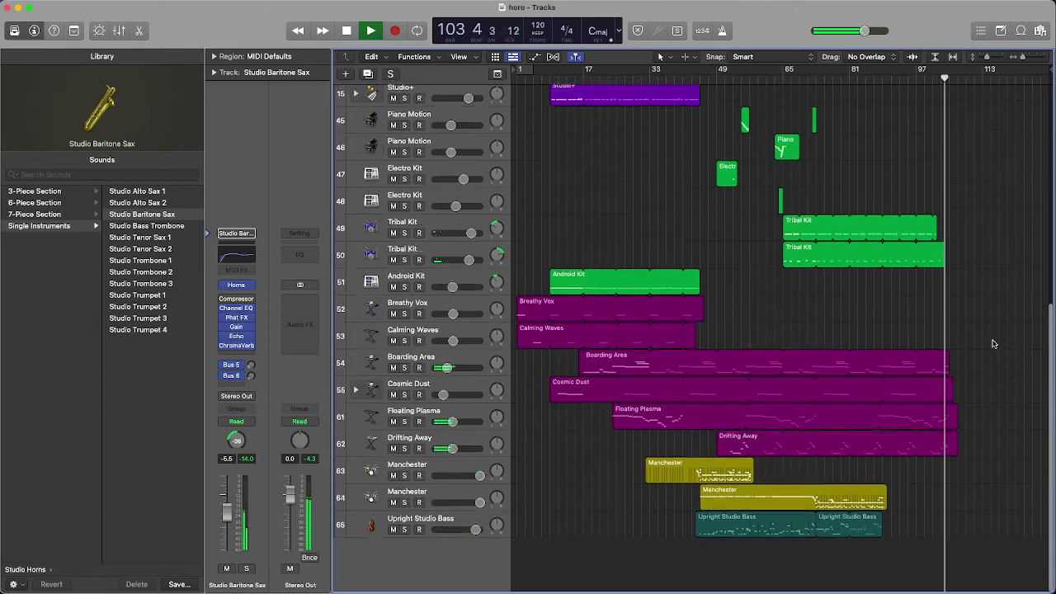
scroll(993, 344, "up", 10)
scroll(993, 344, "down", 1)
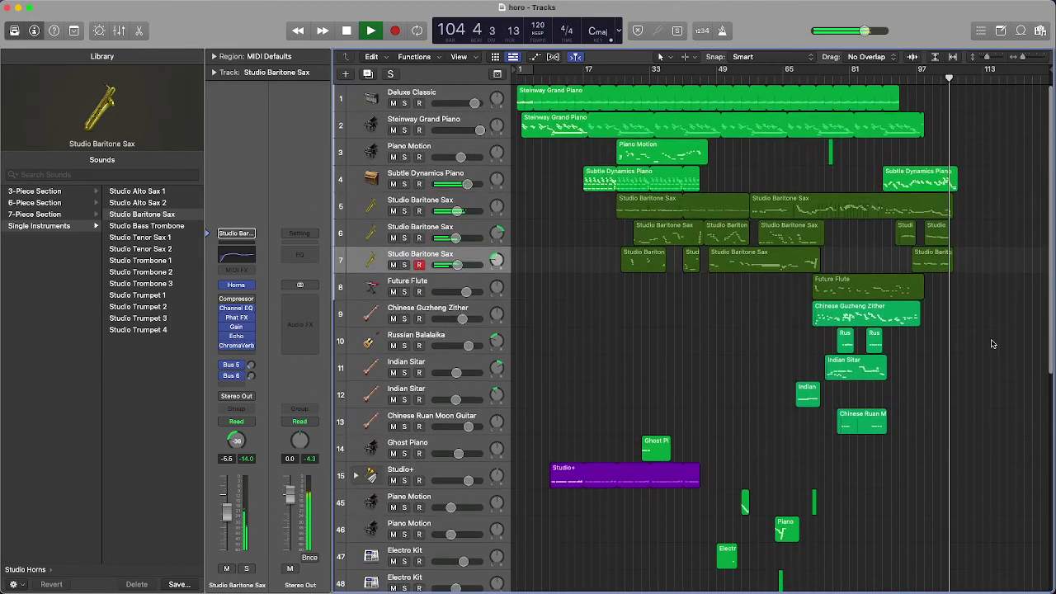
Show the last Subtle Dynamics Piano region in the Piano Roll, try moving its final low note down to A2, and undo the move
double_click(928, 183)
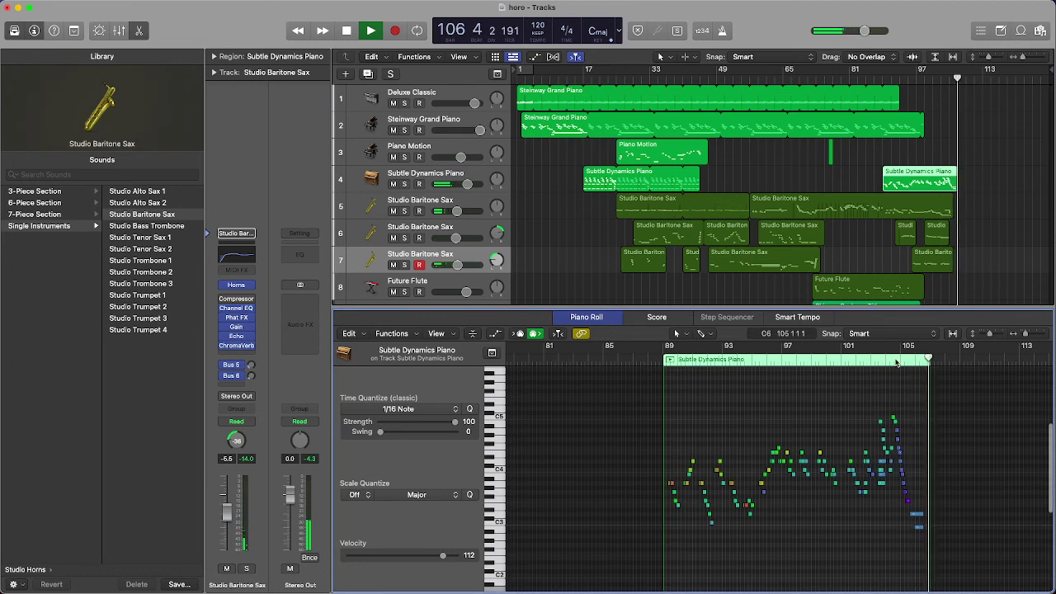
key("comma")
key("space")
left_click(920, 530)
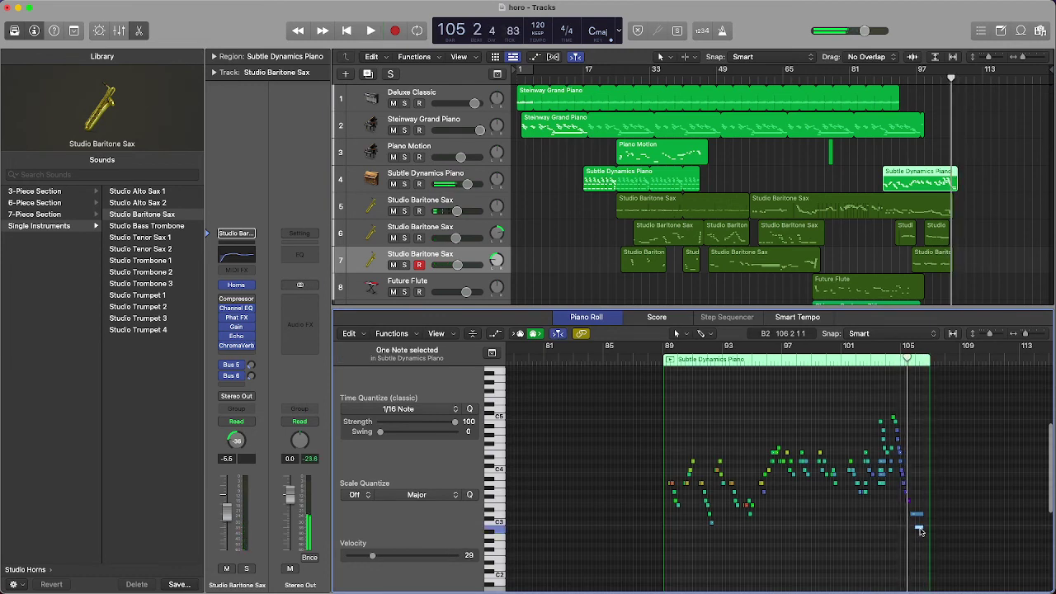
left_click_drag(919, 530, 919, 538)
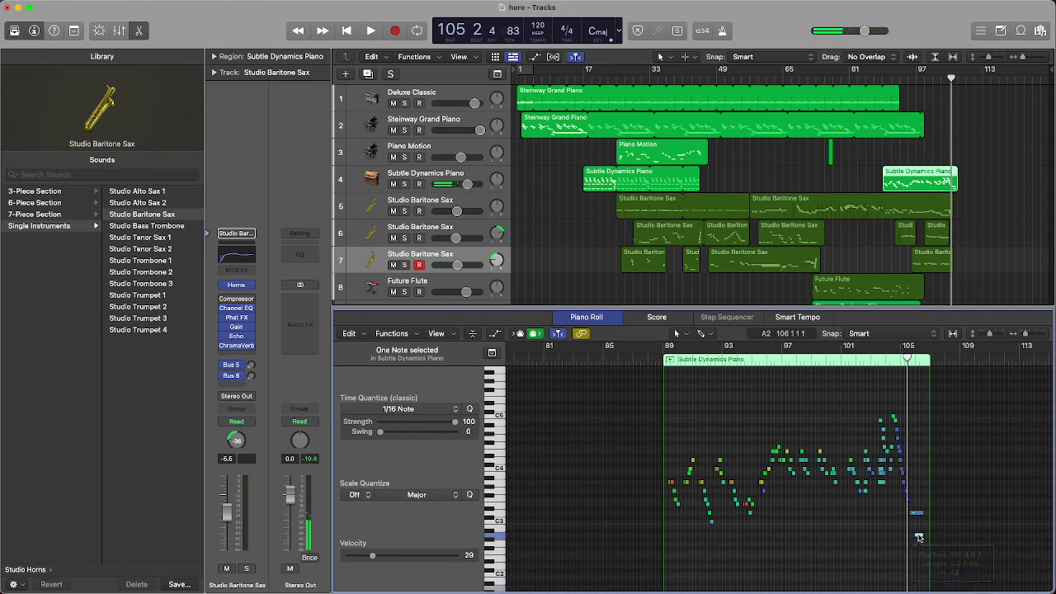
key("super+z")
left_click(912, 551)
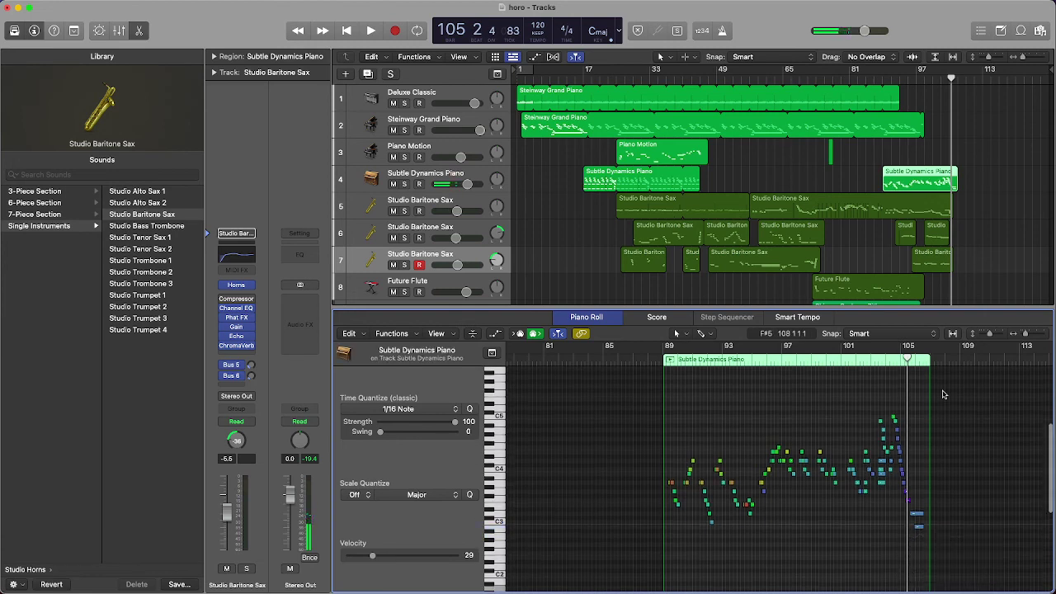
Move the playhead to bar 104, close the Piano Roll and deselect the Subtle Dynamics Piano region
left_click(945, 79)
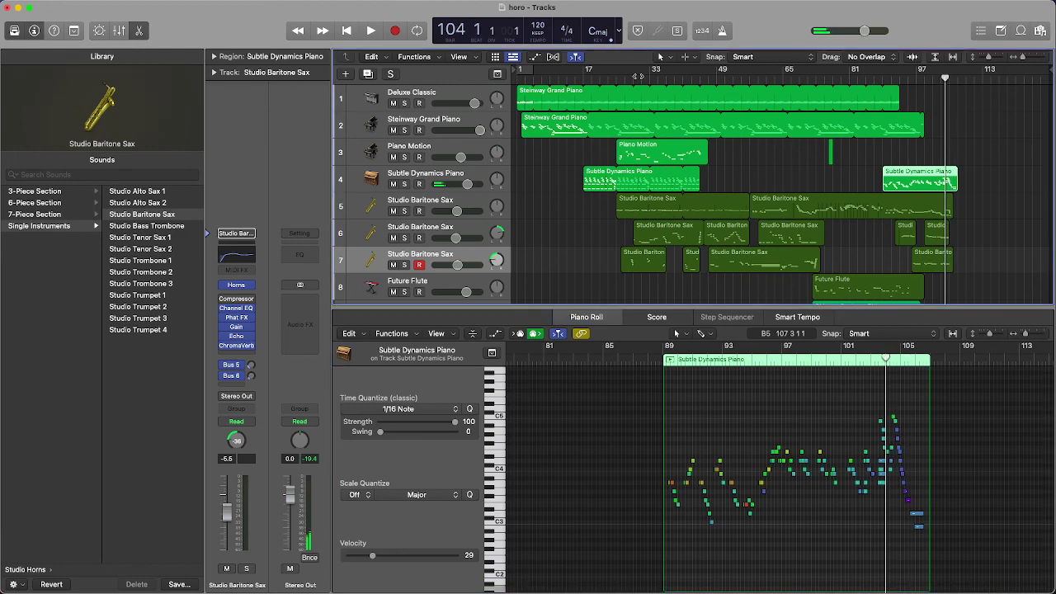
left_click(138, 34)
left_click(885, 239)
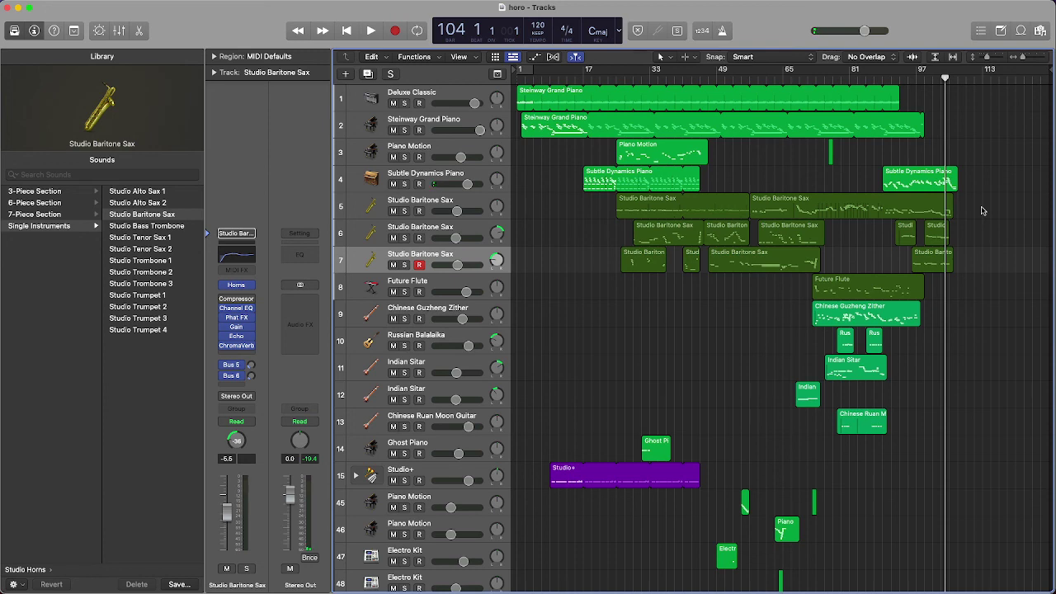
Point out the last Subtle Dynamics Piano region and reopen it in the Piano Roll to examine its closing notes
left_click(953, 177)
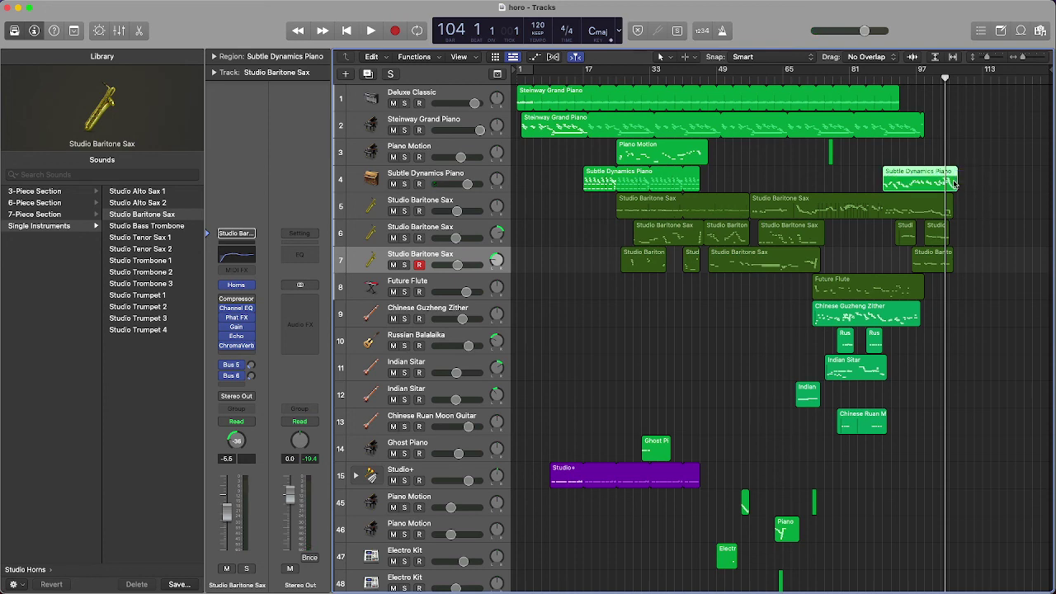
left_click(970, 181)
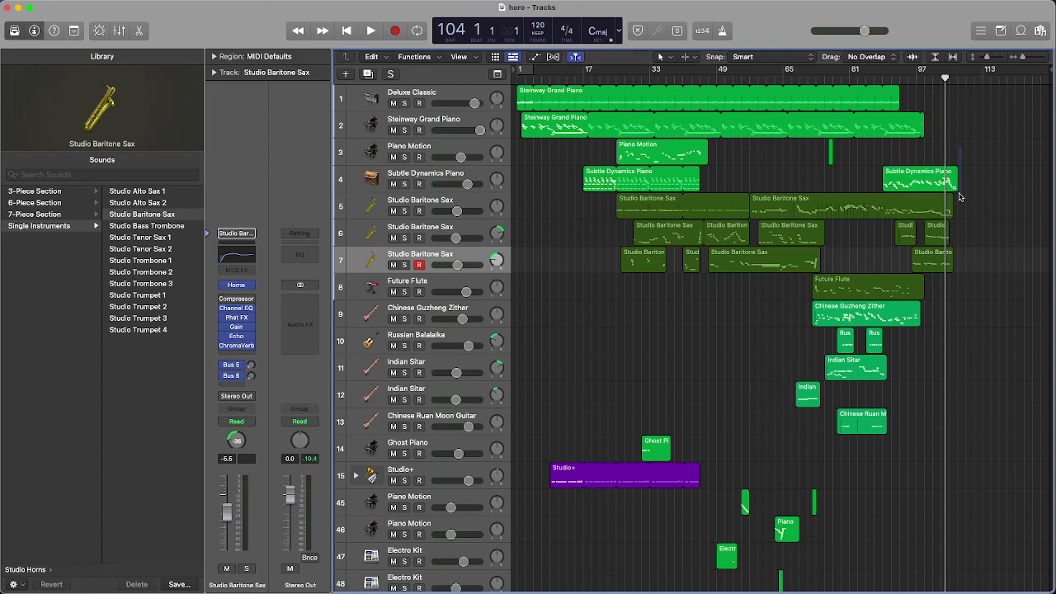
left_click(953, 182)
left_click(976, 195)
double_click(948, 183)
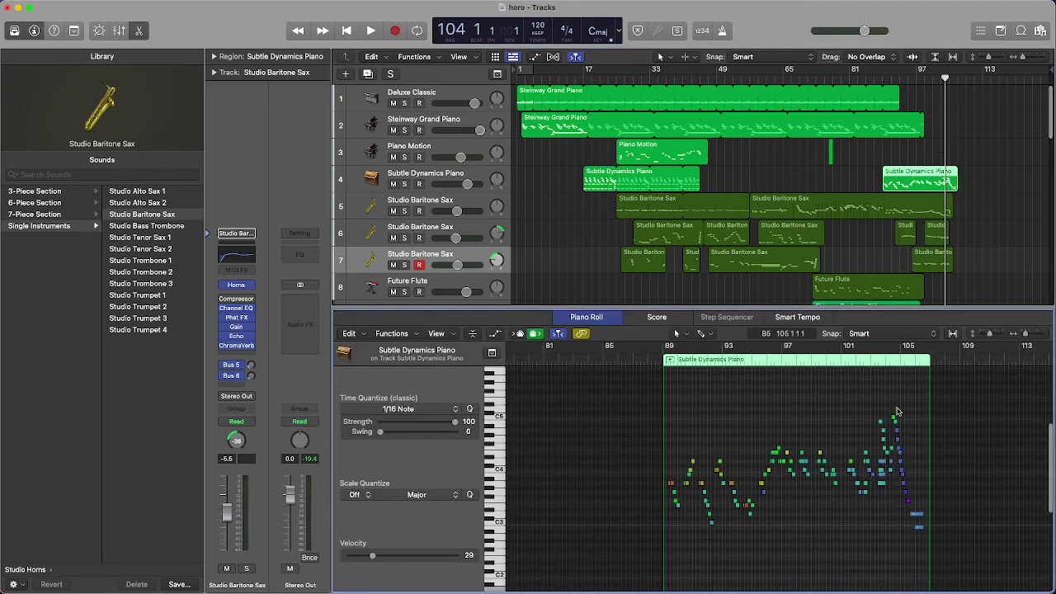
left_click(913, 542)
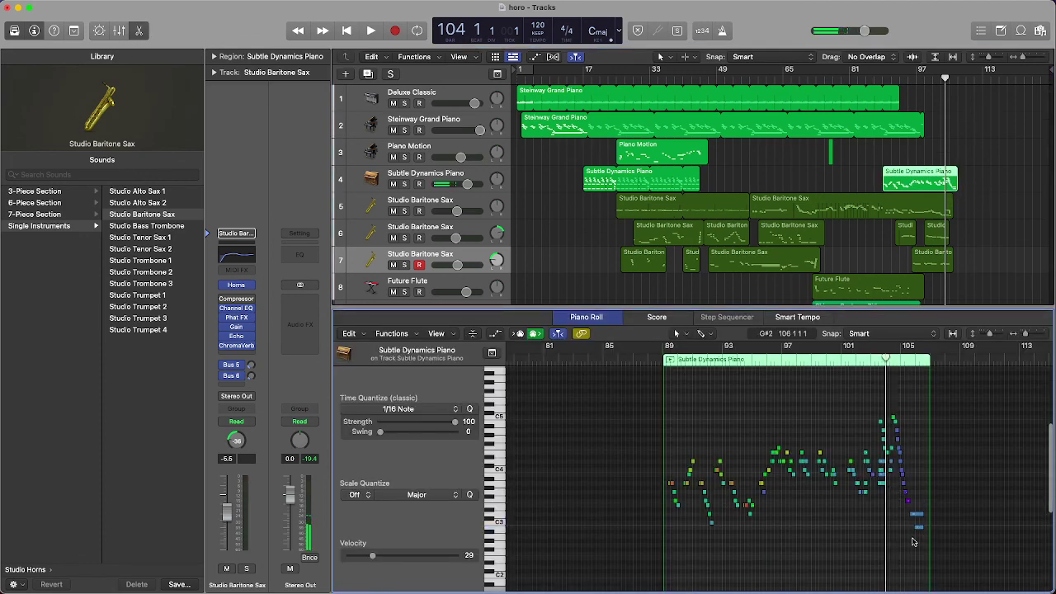
Return the playhead to the start of the project with playback stopped, close the Piano Roll, and switch to OBS
key("Return")
key("space")
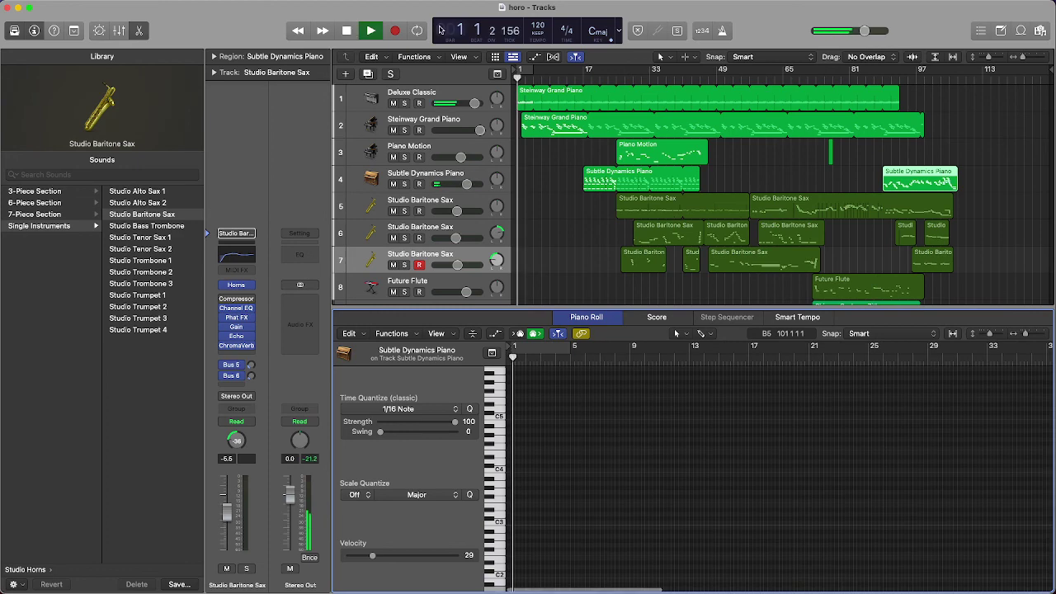
left_click(141, 30)
key("space")
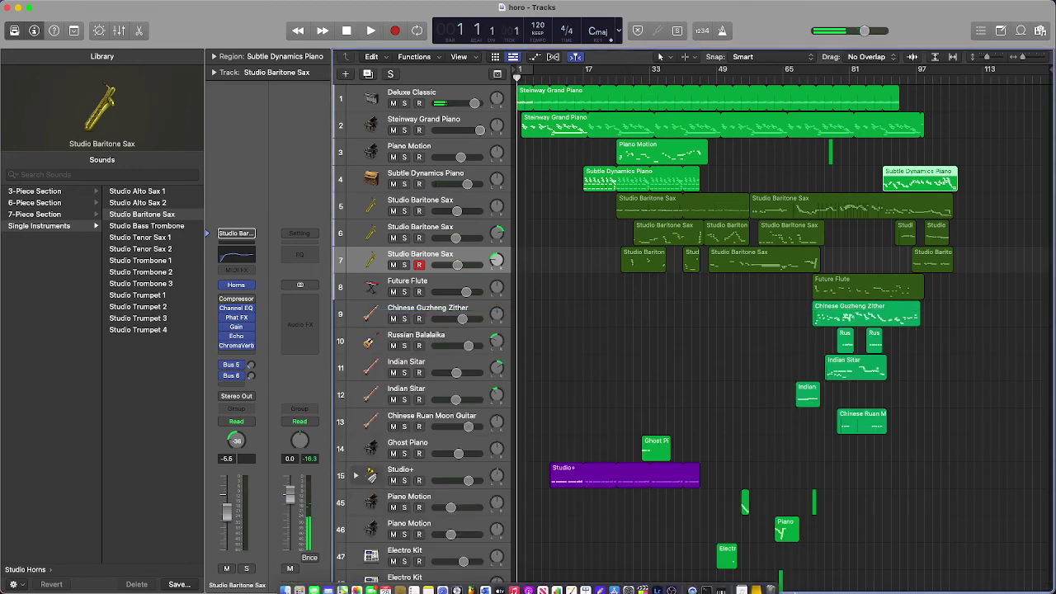
left_click(643, 580)
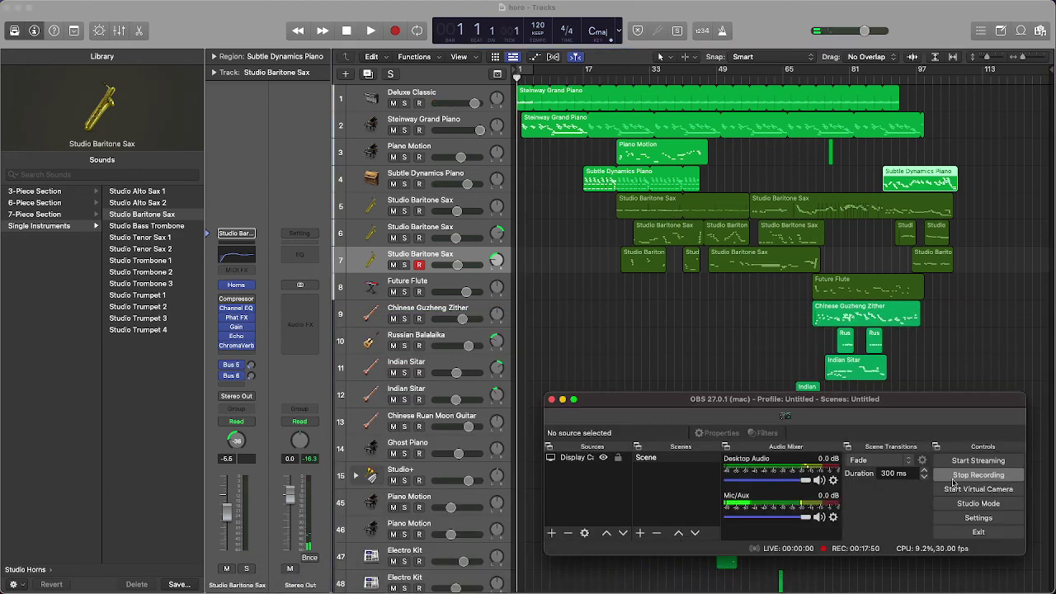